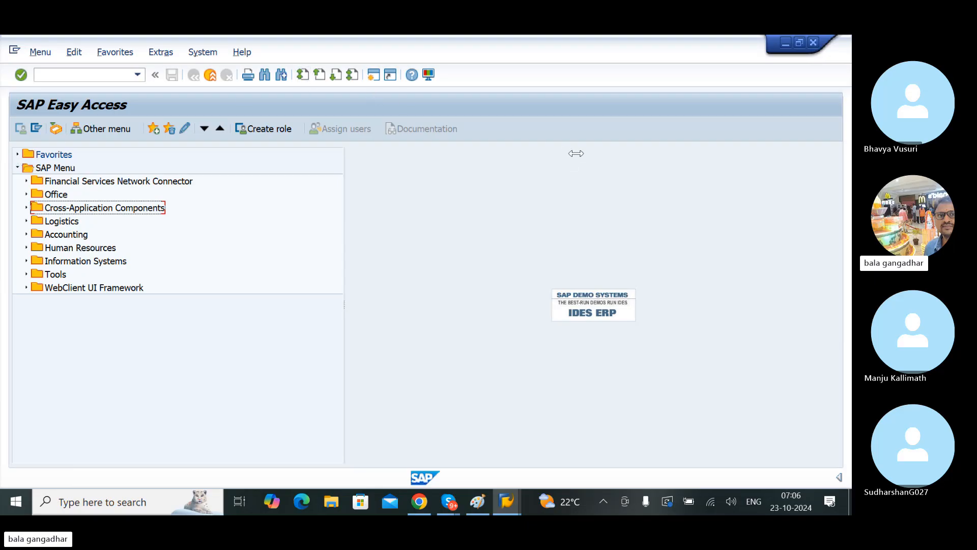
{"action": "left_click_drag", "start_coordinate": [576, 153], "coordinate": [604, 153]}
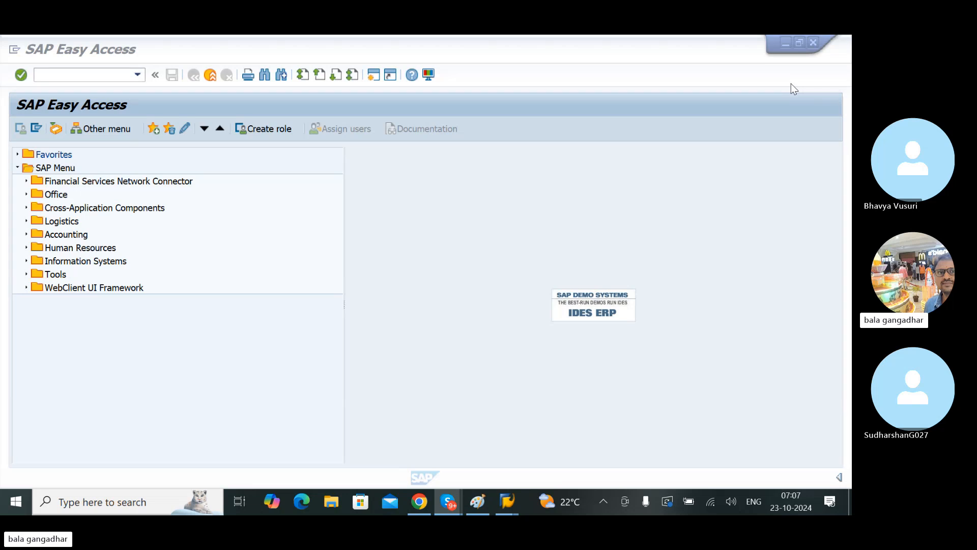
Step: Check the industry sector options in transaction MM01 and return to the SAP Easy Access screen
{"action": "left_click", "coordinate": [53, 77]}
{"action": "type", "text": "MM9"}
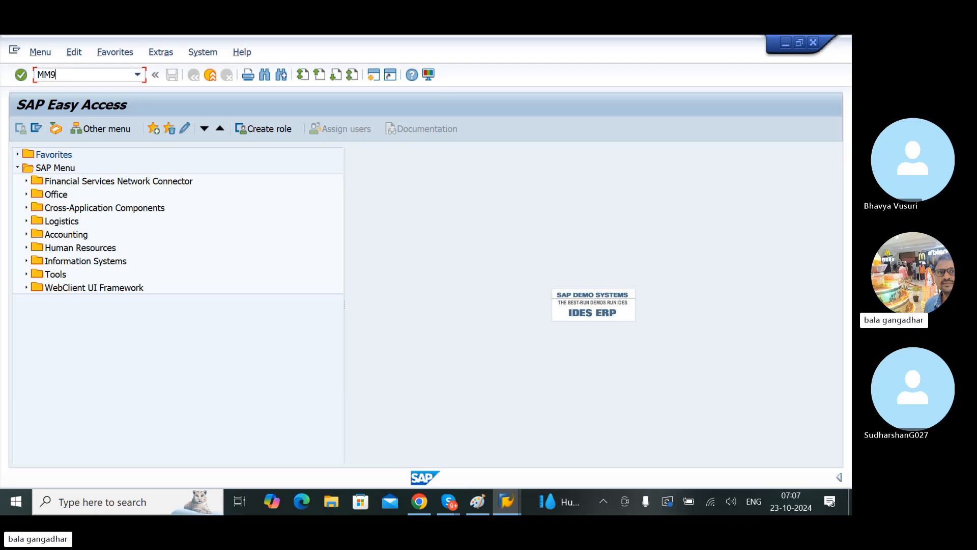
{"action": "key", "text": "BackSpace"}
{"action": "type", "text": "01"}
{"action": "key", "text": "Return"}
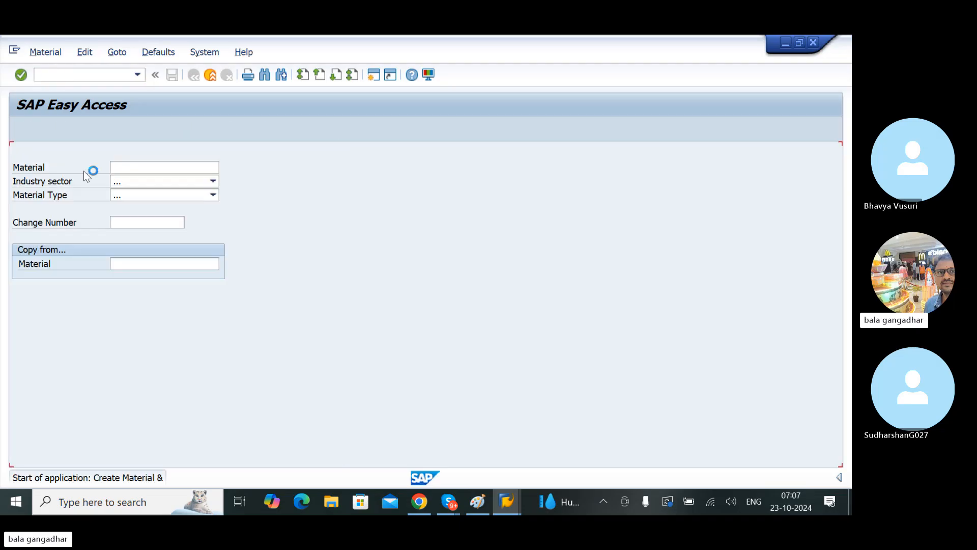
{"action": "left_click", "coordinate": [152, 181]}
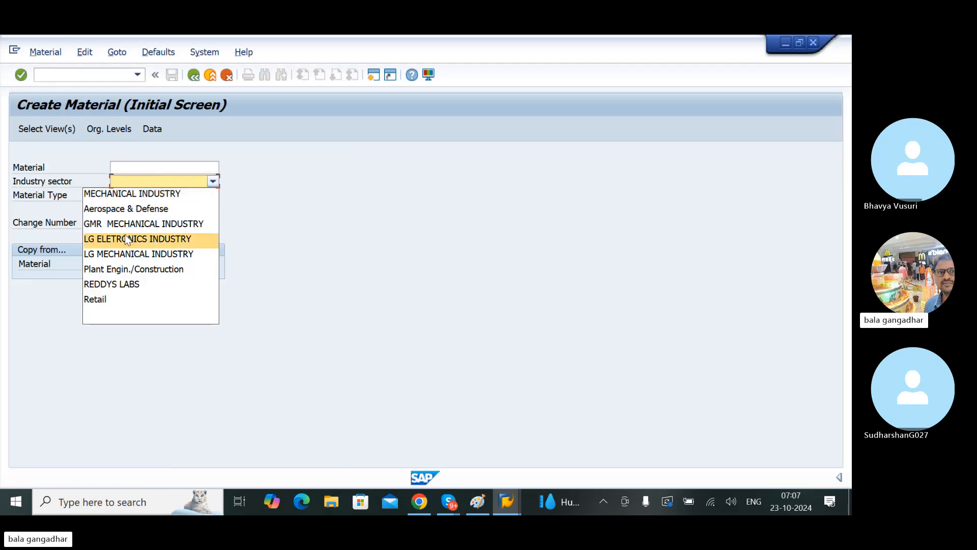
{"action": "left_click", "coordinate": [239, 112]}
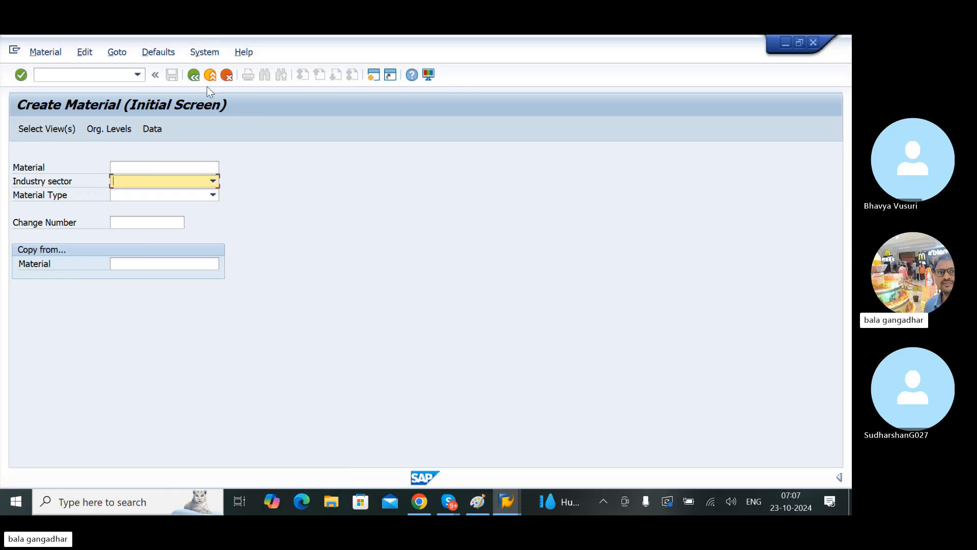
{"action": "left_click", "coordinate": [200, 79]}
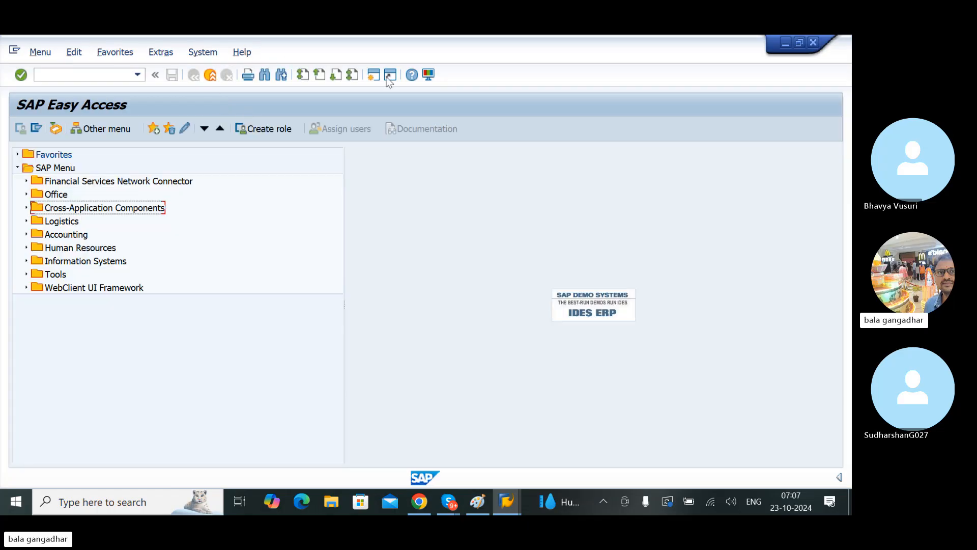
Step: Enable showing keys within dropdown lists and sorting by keys in the Visualization 1 options, applying the change
{"action": "left_click", "coordinate": [429, 75]}
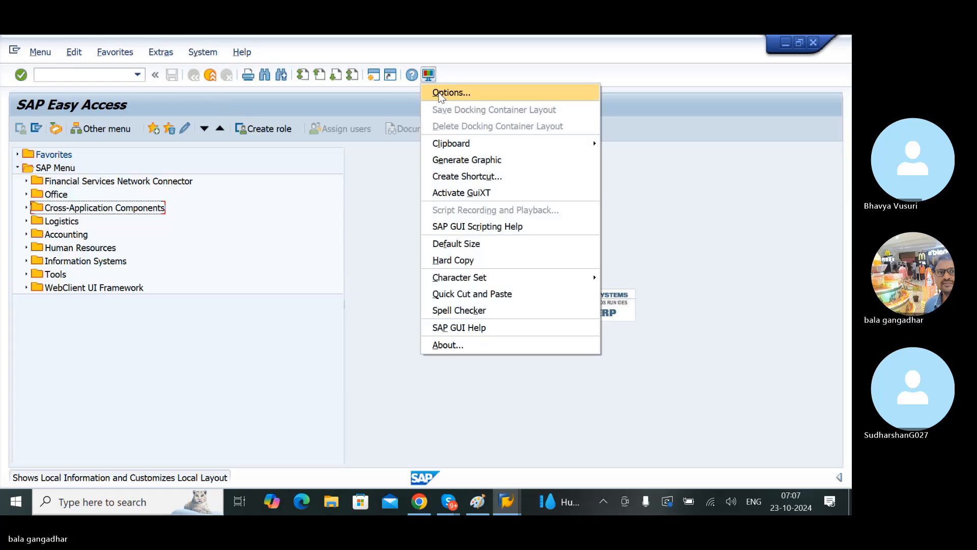
{"action": "left_click", "coordinate": [372, 131]}
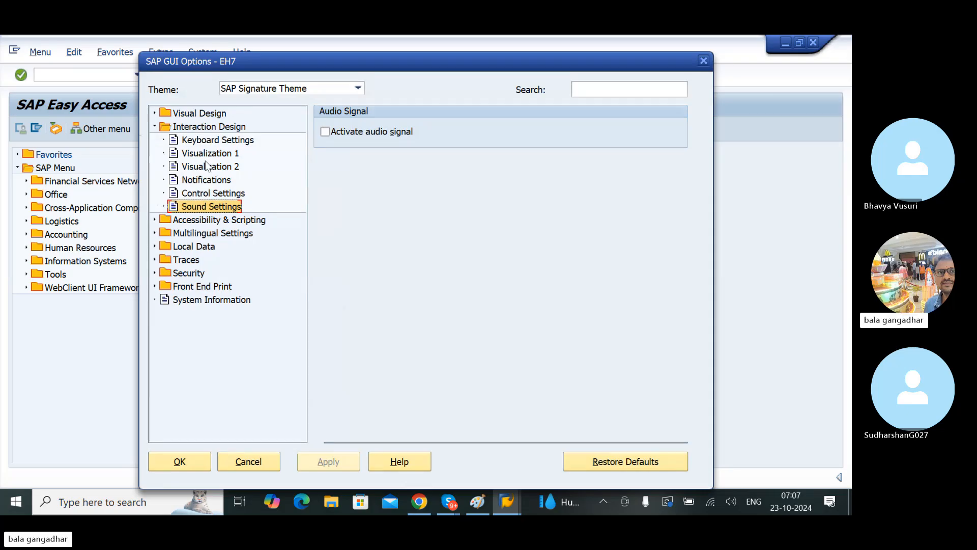
{"action": "left_click", "coordinate": [204, 153]}
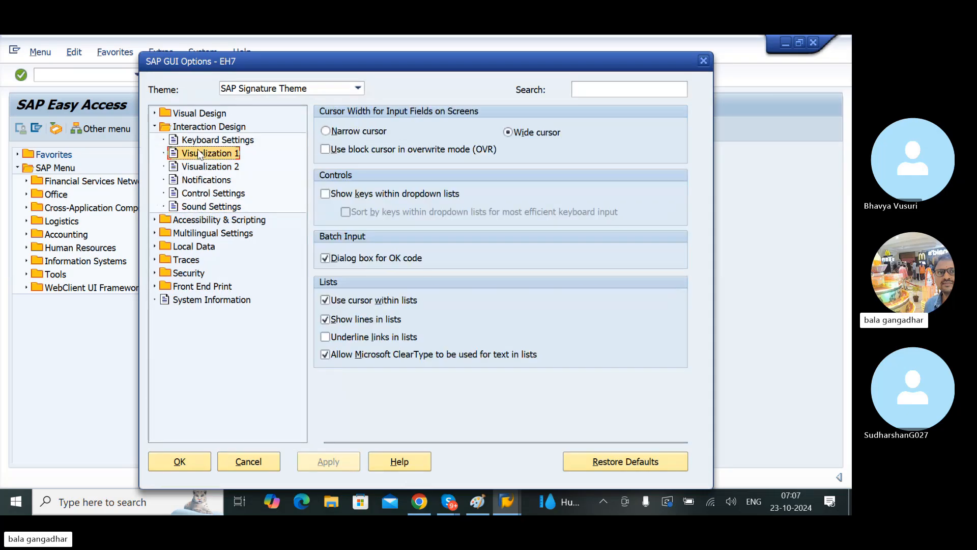
{"action": "left_click", "coordinate": [338, 196]}
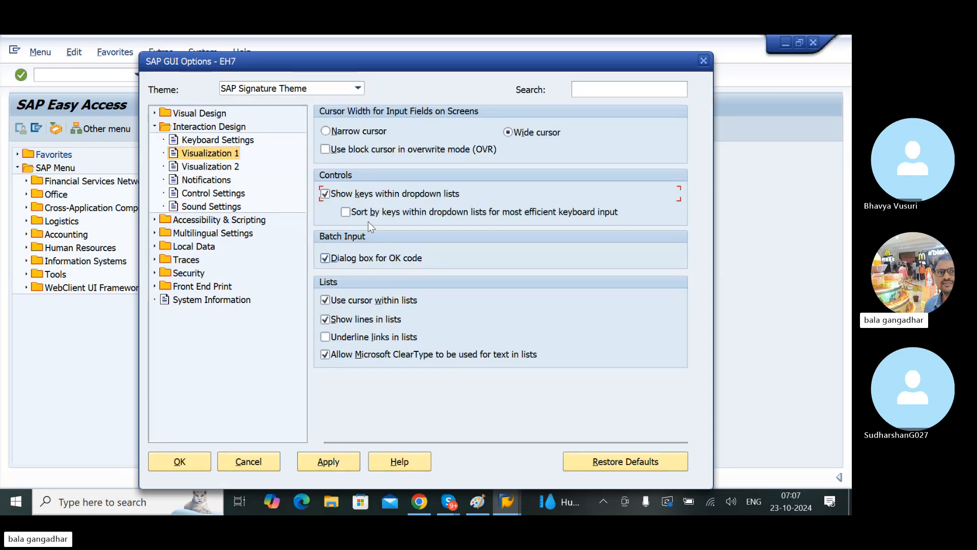
{"action": "left_click", "coordinate": [352, 216]}
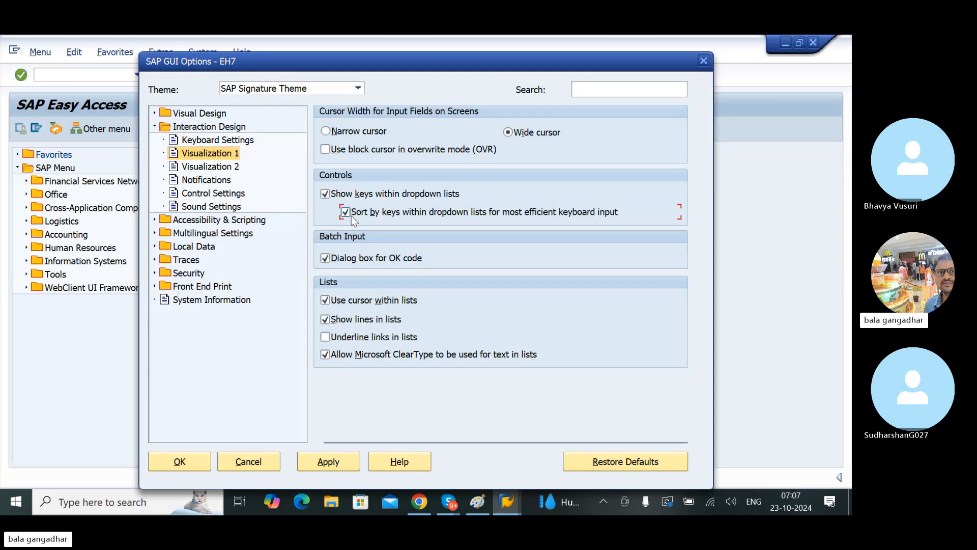
{"action": "left_click", "coordinate": [337, 469]}
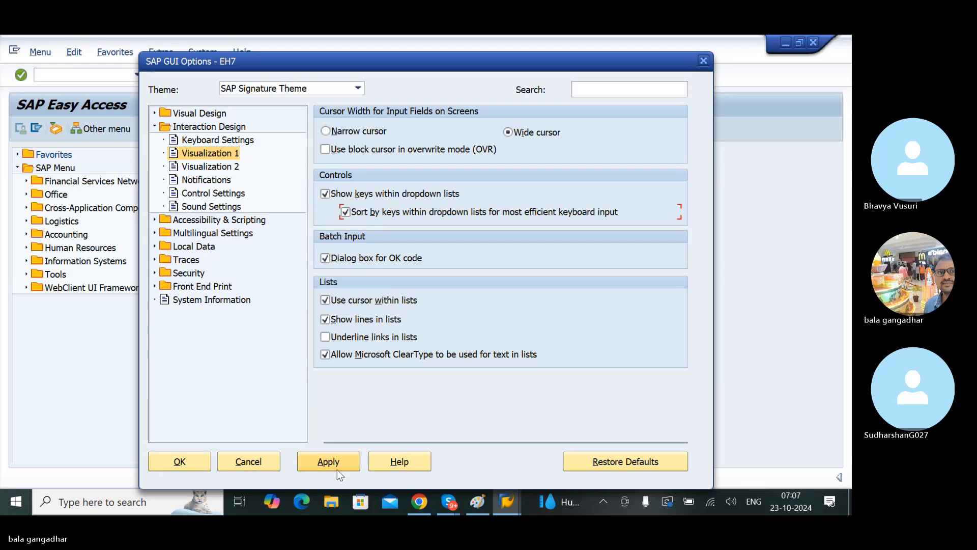
{"action": "left_click", "coordinate": [170, 469]}
Step: Start transaction MM01 and set the industry sector to 3 LG ELETRONICS INDUSTRY
{"action": "type", "text": "M"}
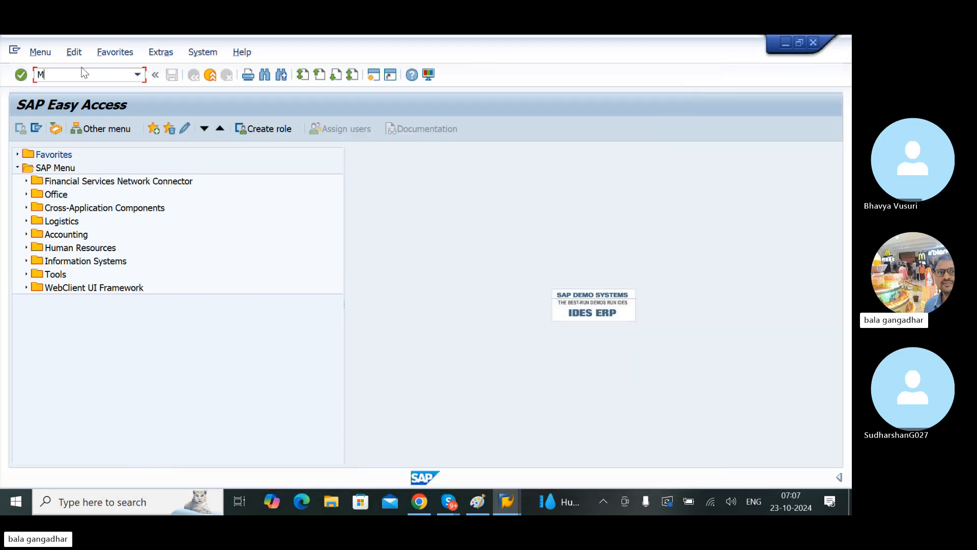
{"action": "type", "text": "M01"}
{"action": "key", "text": "Return"}
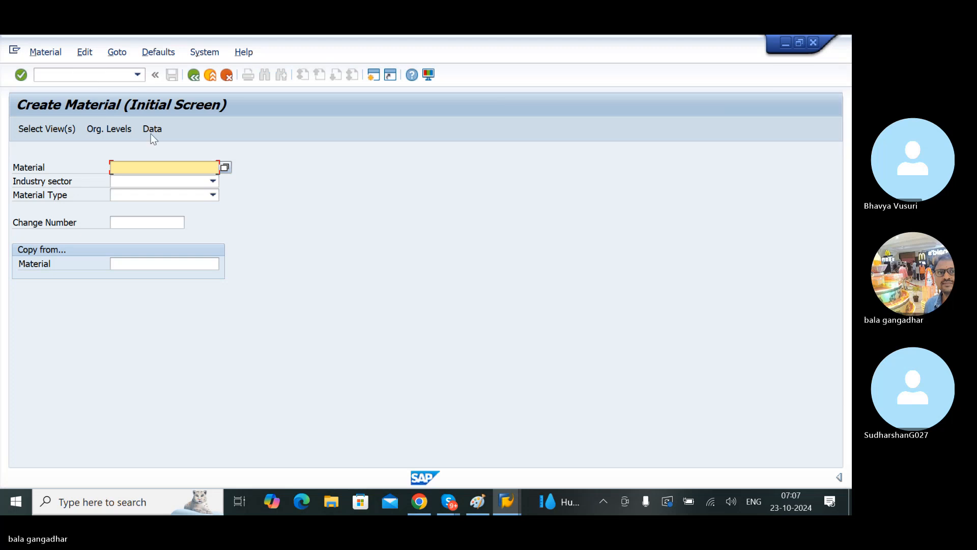
{"action": "left_click", "coordinate": [157, 181]}
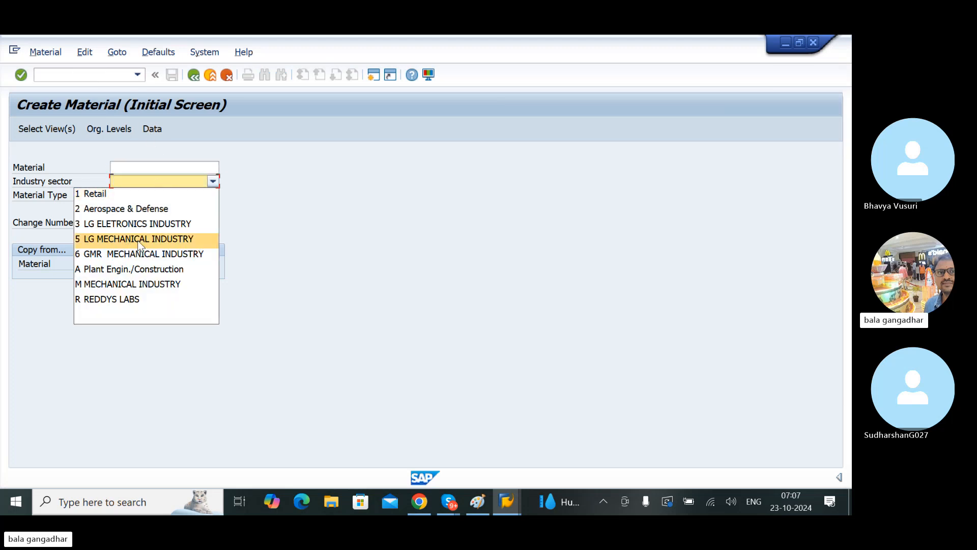
{"action": "left_click", "coordinate": [153, 225]}
Step: Set the material type to LGRH LG RAW MATERIAL -N and open the basic data view at its Material Group field
{"action": "left_click", "coordinate": [159, 195]}
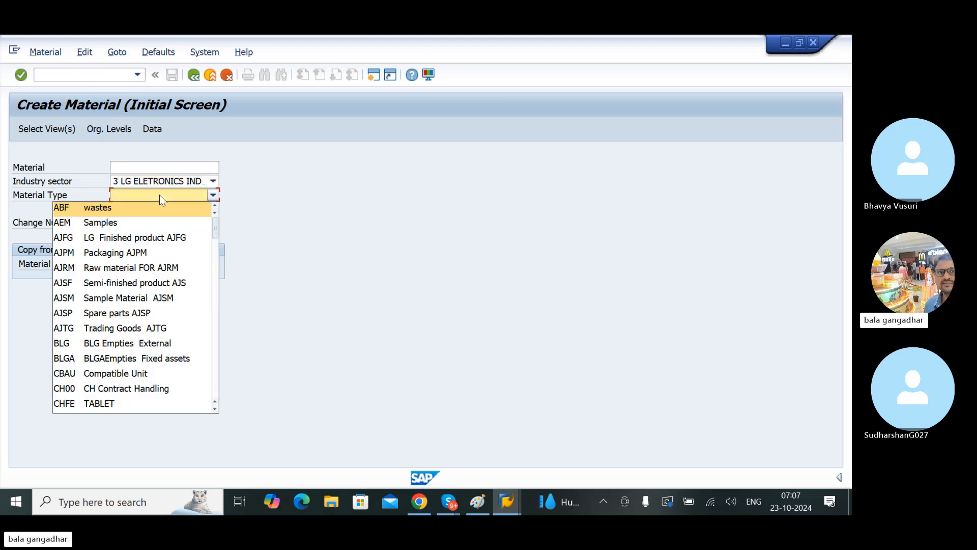
{"action": "key", "text": "l"}
{"action": "key", "text": "f"}
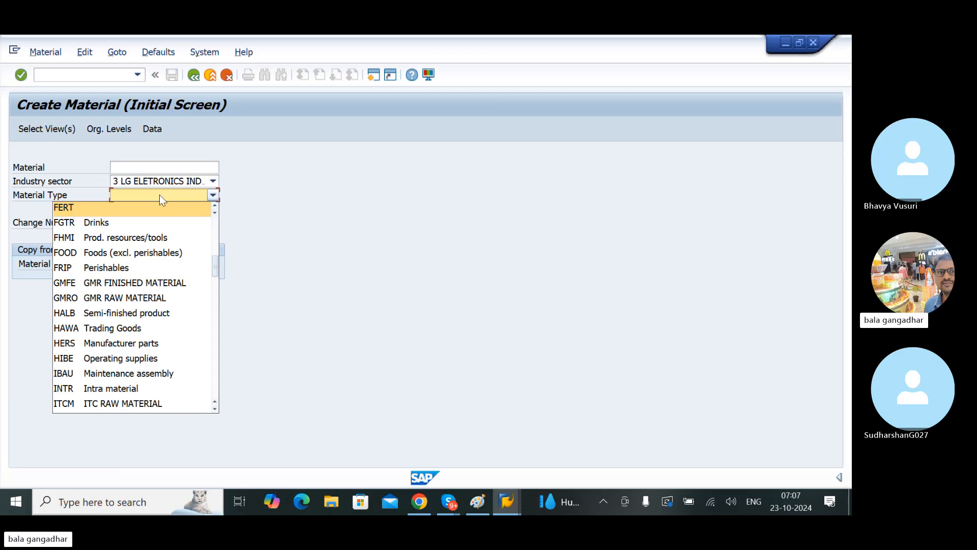
{"action": "key", "text": "l"}
{"action": "key", "text": "g"}
{"action": "key", "text": "r"}
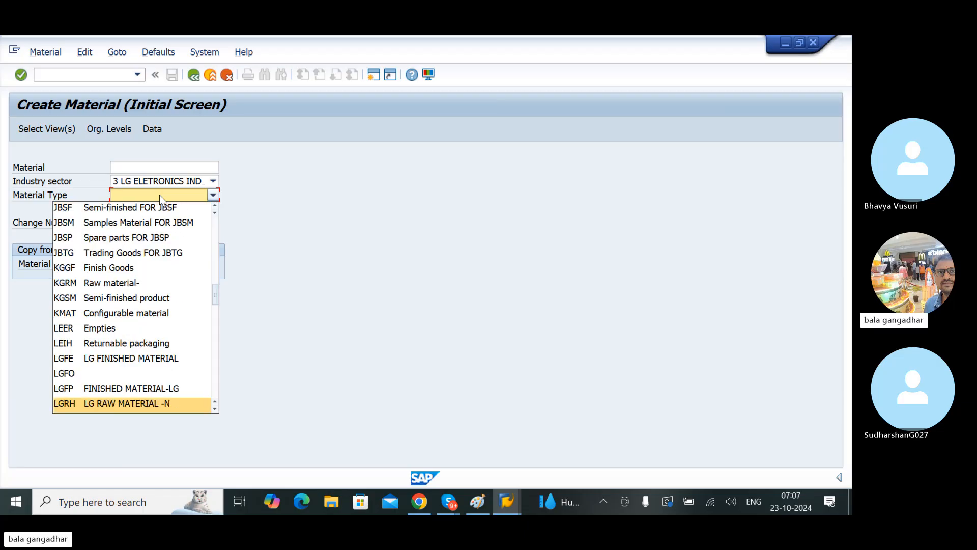
{"action": "key", "text": "Return"}
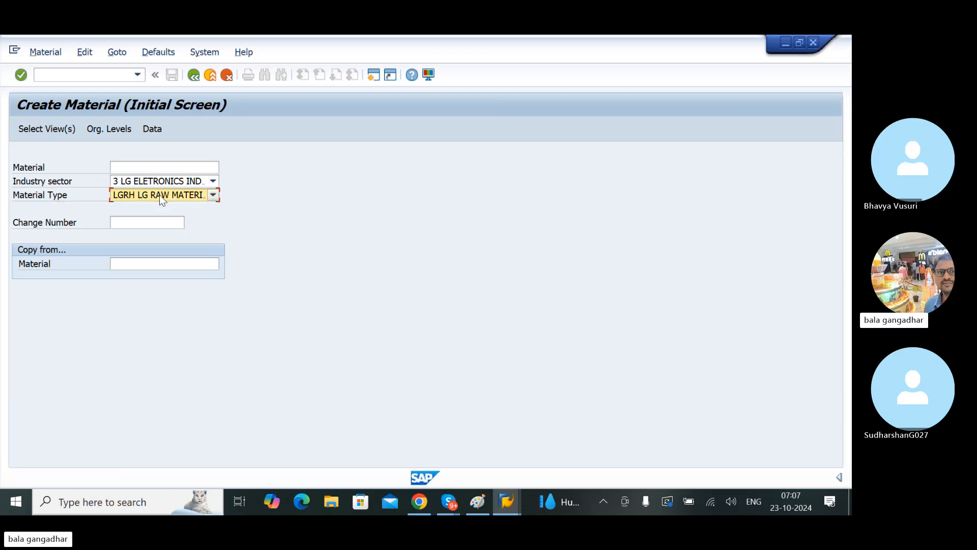
{"action": "key", "text": "Return"}
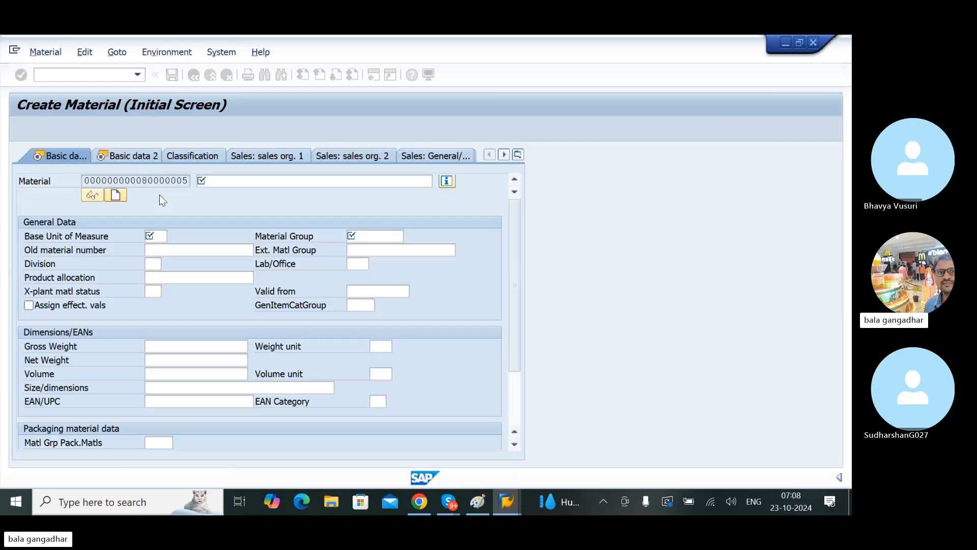
{"action": "left_click", "coordinate": [367, 237]}
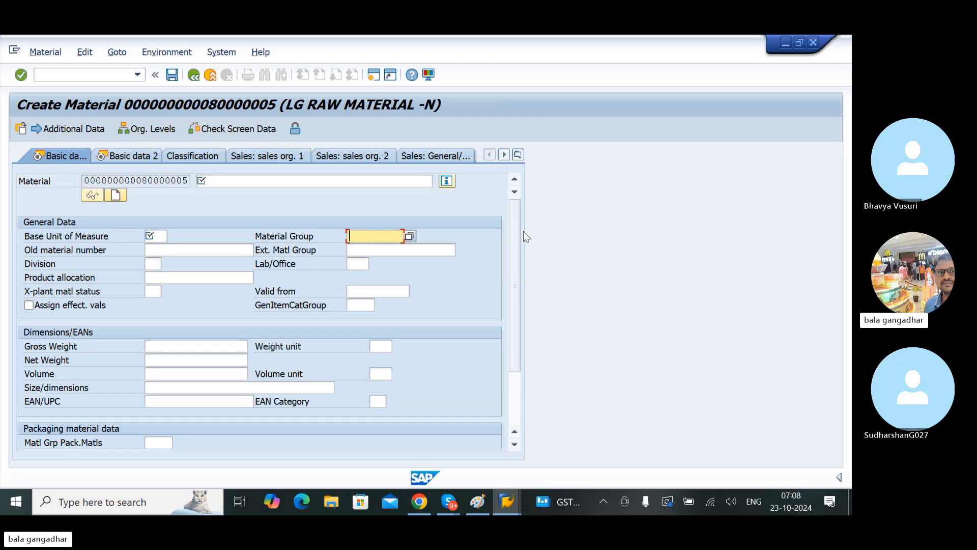
{"action": "left_click", "coordinate": [769, 182]}
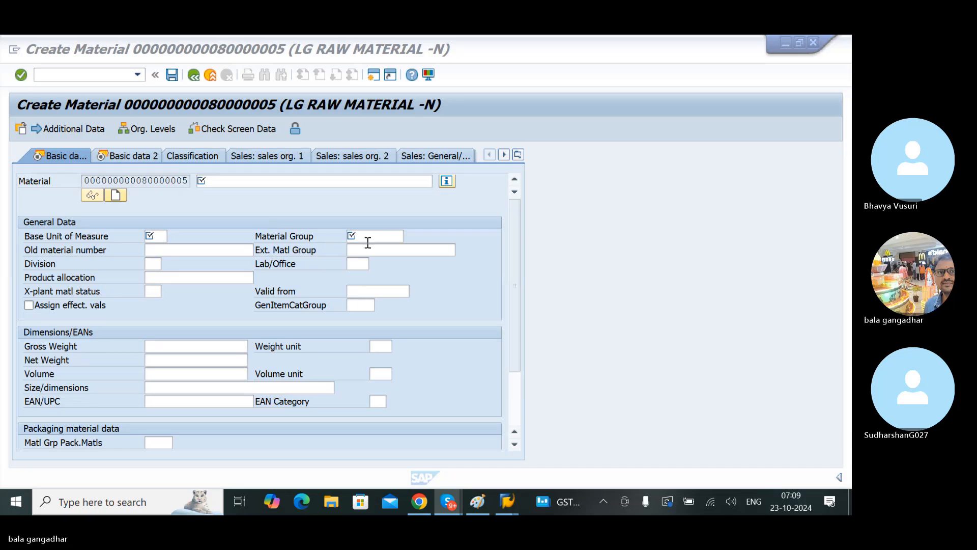
Step: Open a new session and display the SAP Reference IMG through transaction SPRO
{"action": "left_click", "coordinate": [380, 83]}
{"action": "left_click", "coordinate": [211, 75]}
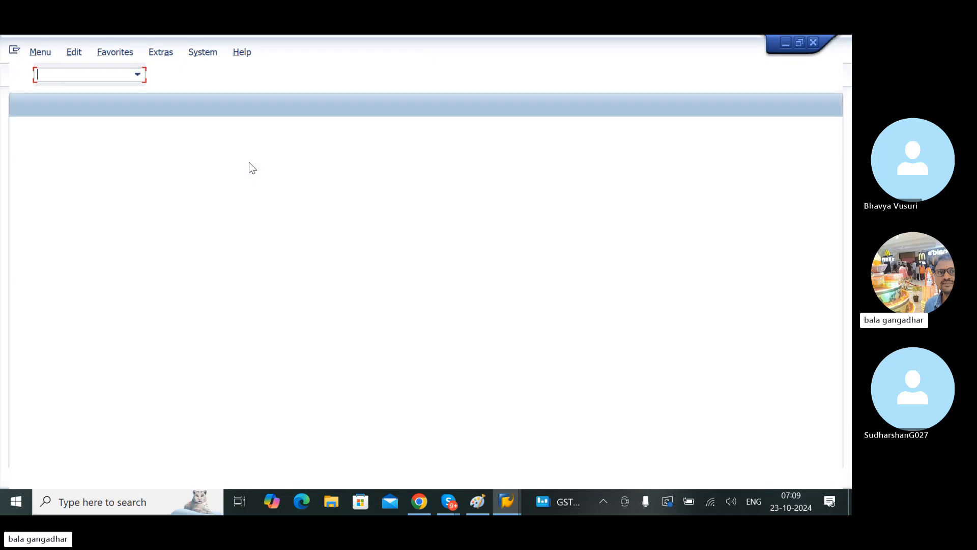
{"action": "type", "text": "SPRO"}
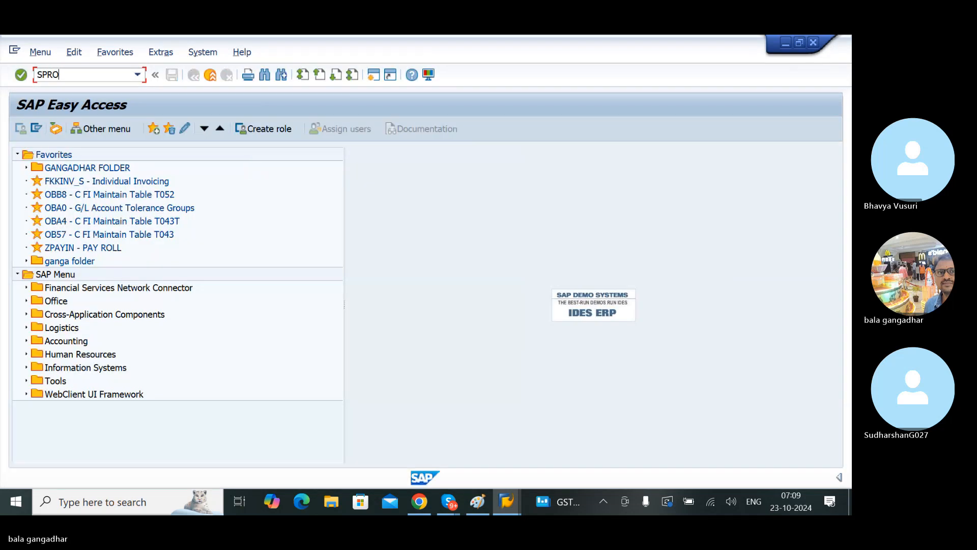
{"action": "key", "text": "Return"}
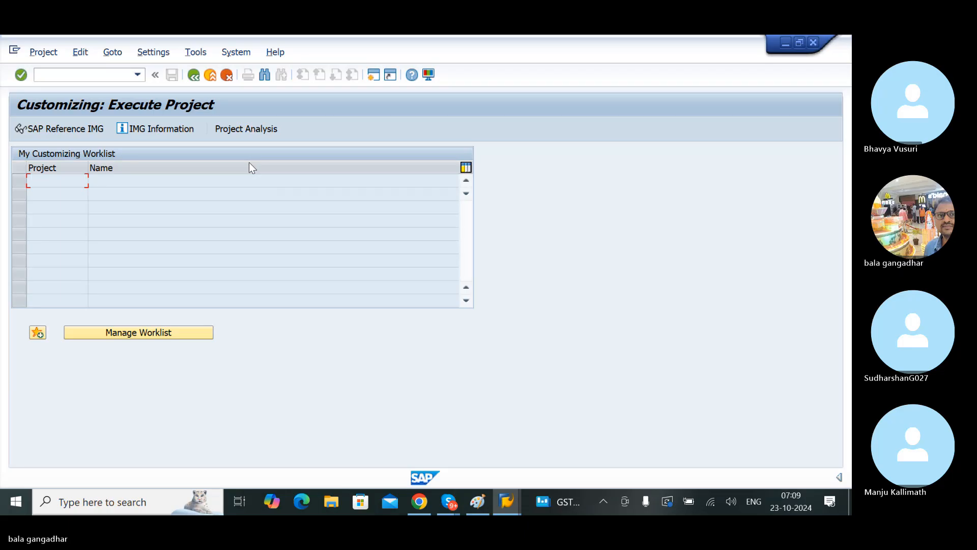
{"action": "left_click", "coordinate": [54, 131]}
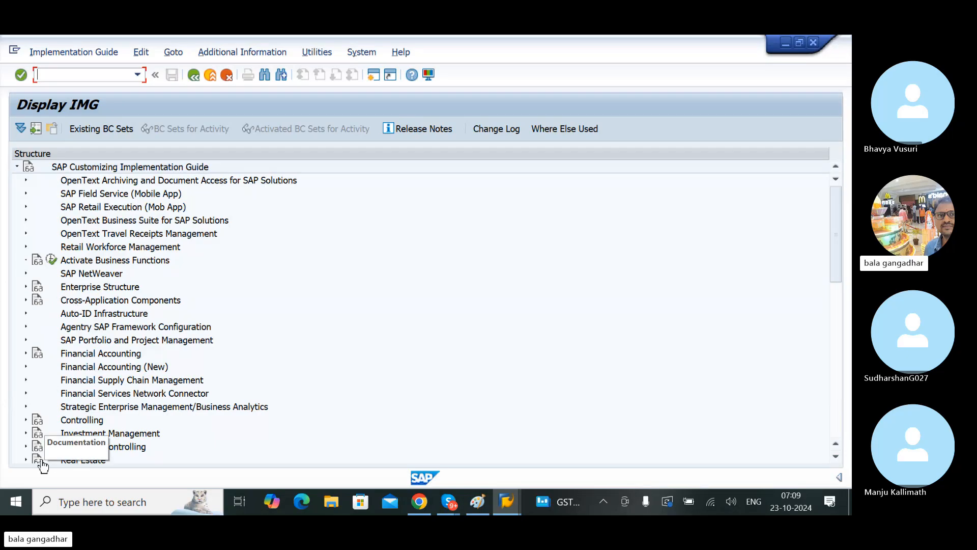
Step: Expand the IMG structure along Logistics - General, Material Master, Settings for Key Fields
{"action": "left_click", "coordinate": [85, 436]}
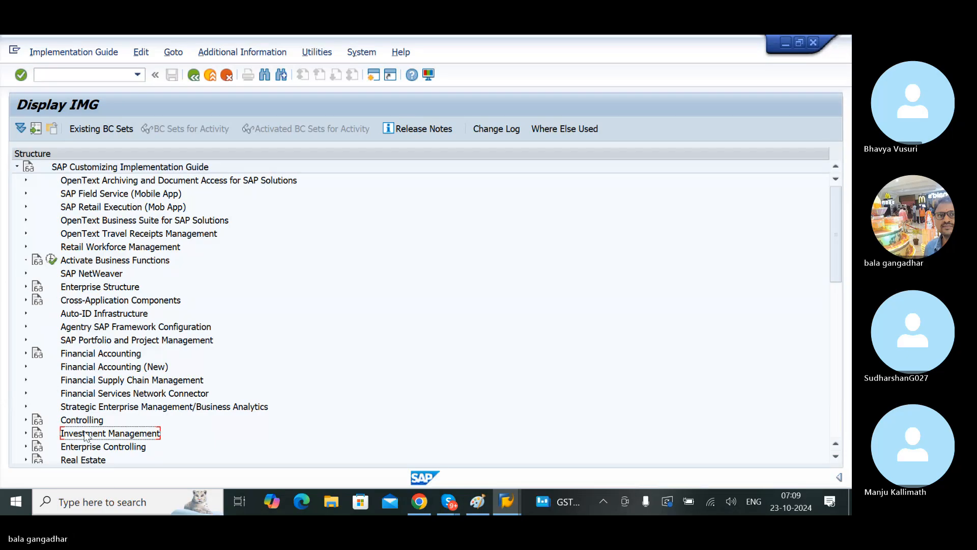
{"action": "key", "text": "Down"}
{"action": "key", "text": "Down"}
{"action": "key", "text": "Down"}
{"action": "key", "text": "Down"}
{"action": "key", "text": "Down"}
{"action": "key", "text": "Down"}
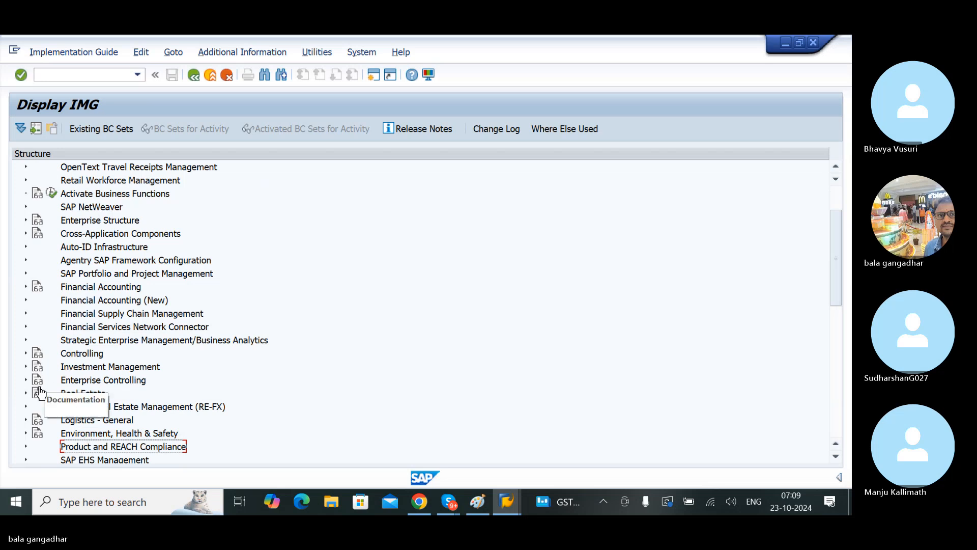
{"action": "left_click", "coordinate": [26, 420]}
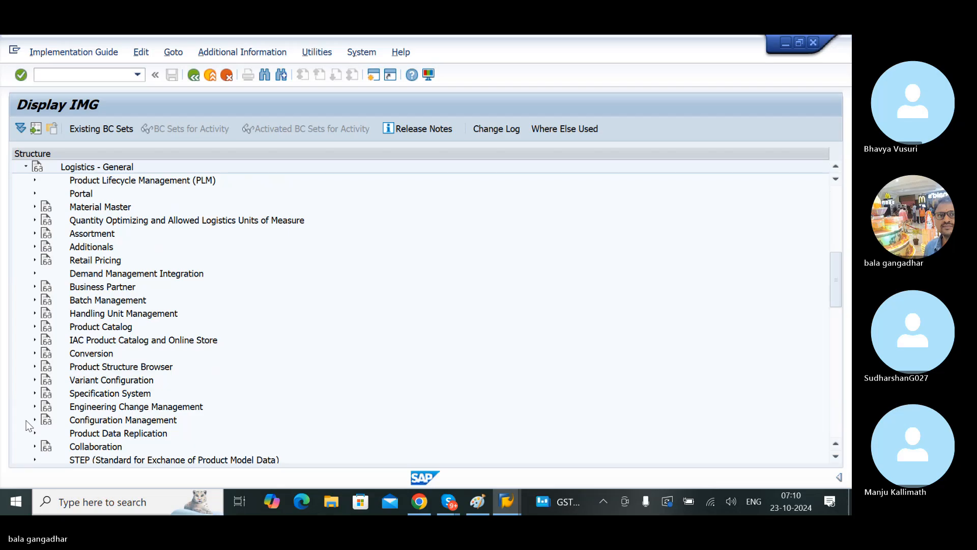
{"action": "left_click", "coordinate": [32, 207]}
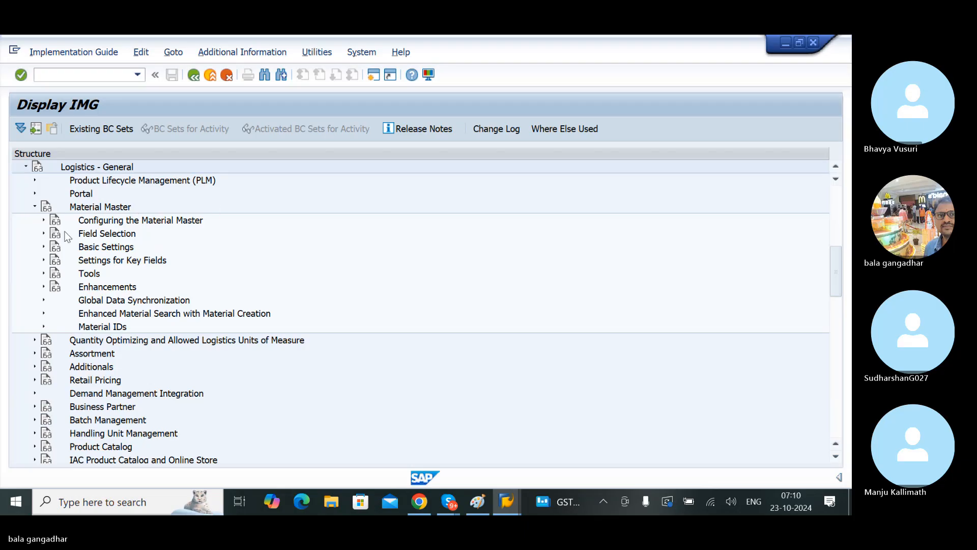
{"action": "left_click", "coordinate": [43, 261]}
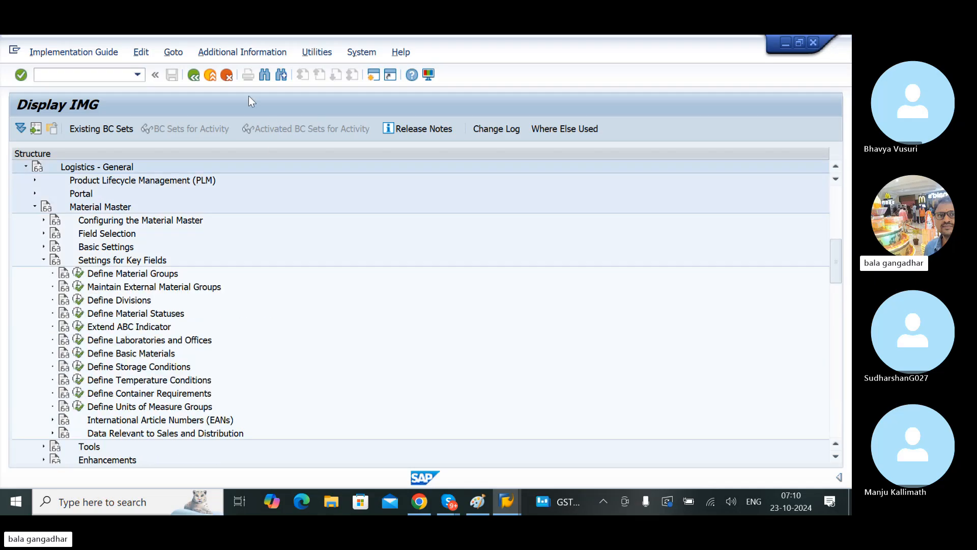
Step: Show the IMG Activity keys as additional information beside the Settings for Key Fields activities
{"action": "left_click", "coordinate": [254, 52]}
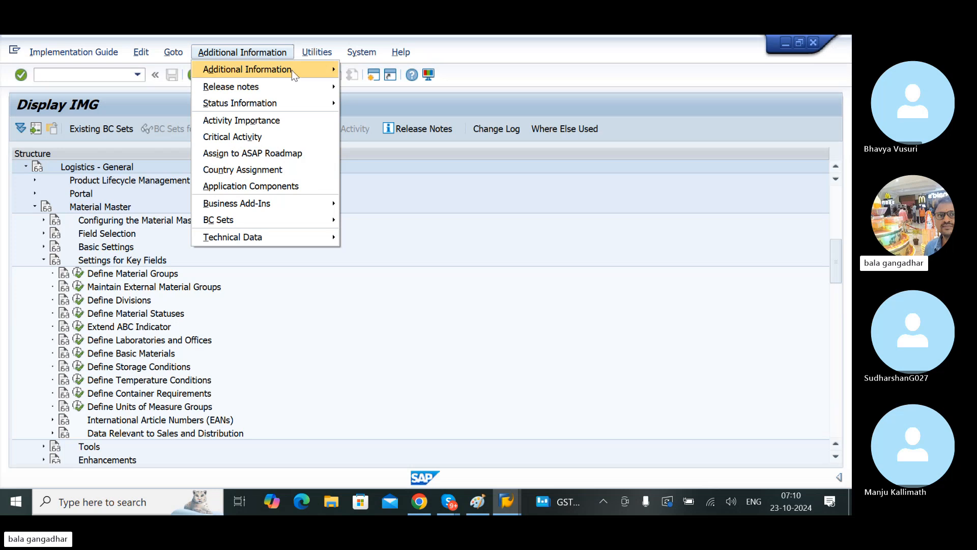
{"action": "mouse_move", "coordinate": [292, 69]}
{"action": "mouse_move", "coordinate": [424, 87]}
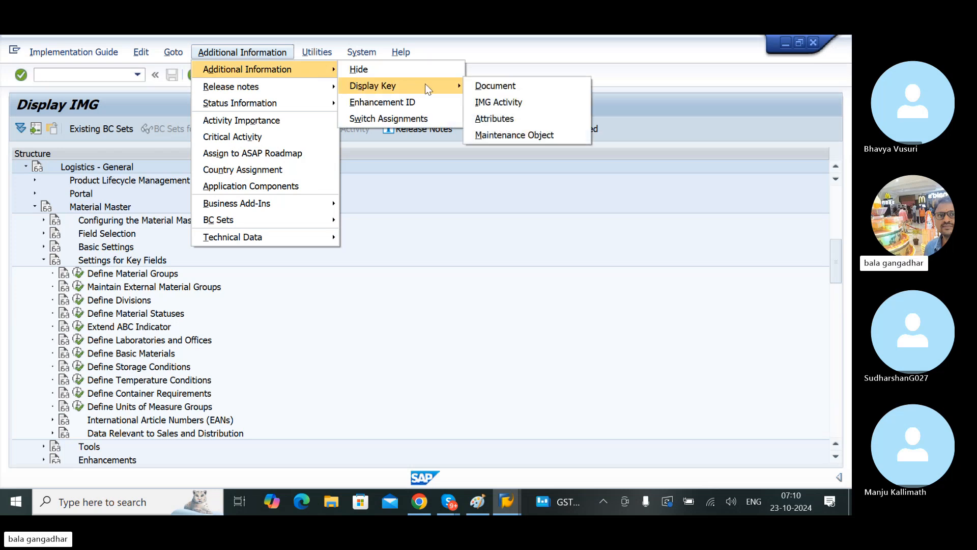
{"action": "left_click", "coordinate": [501, 104]}
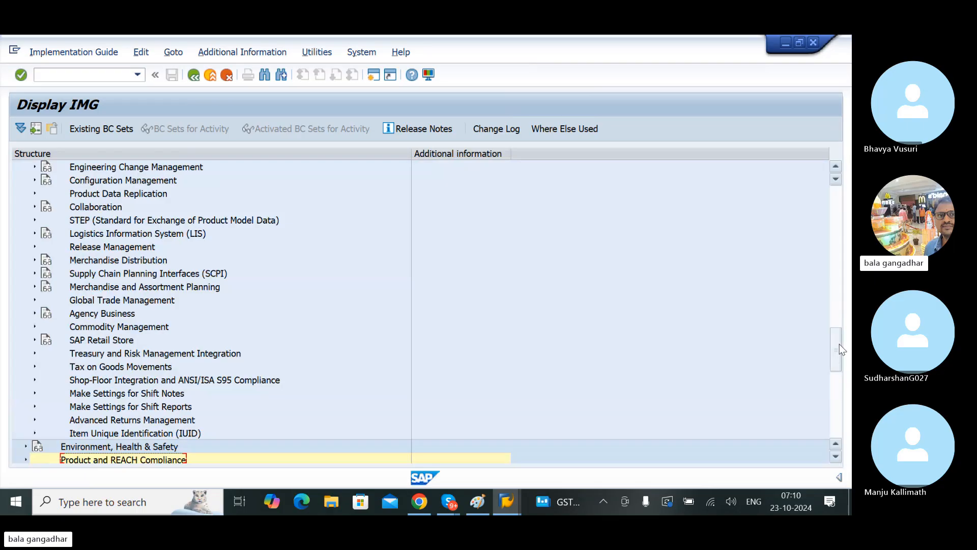
{"action": "left_click_drag", "start_coordinate": [839, 349], "coordinate": [847, 275]}
{"action": "scroll", "coordinate": [713, 267], "scroll_direction": "up", "scroll_amount": 1}
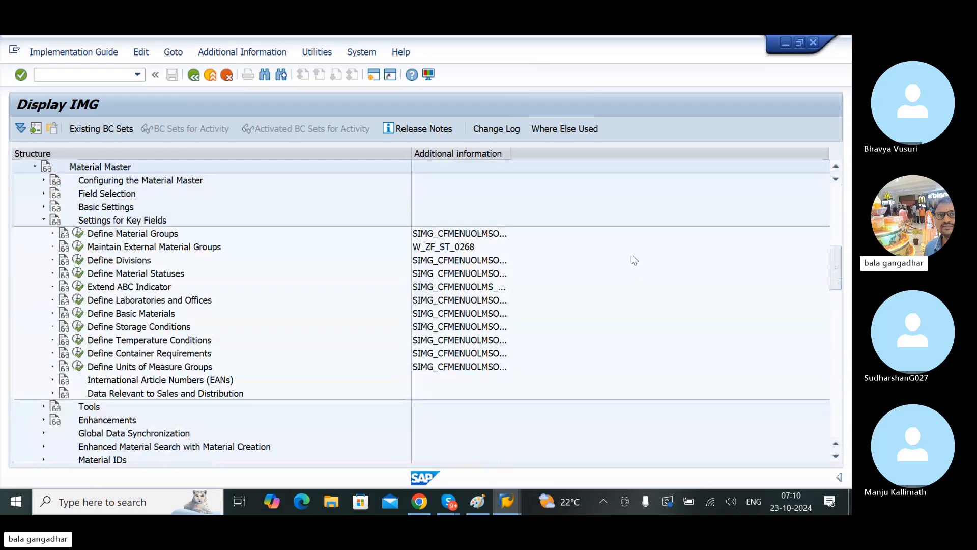
Step: Widen the Additional information column to show the full activity keys, and execute the Define Material Groups activity
{"action": "left_click_drag", "start_coordinate": [511, 154], "coordinate": [631, 150]}
{"action": "left_click", "coordinate": [514, 237]}
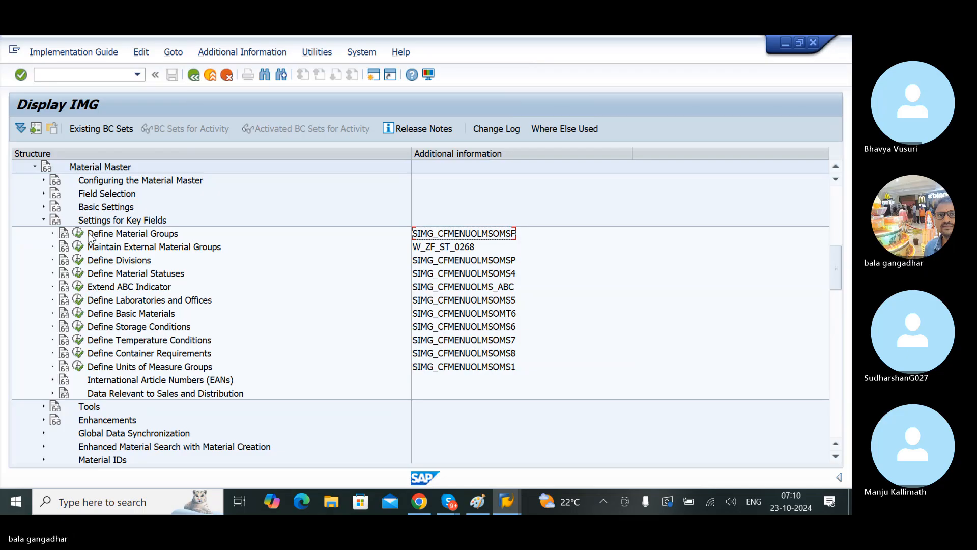
{"action": "left_click", "coordinate": [108, 235]}
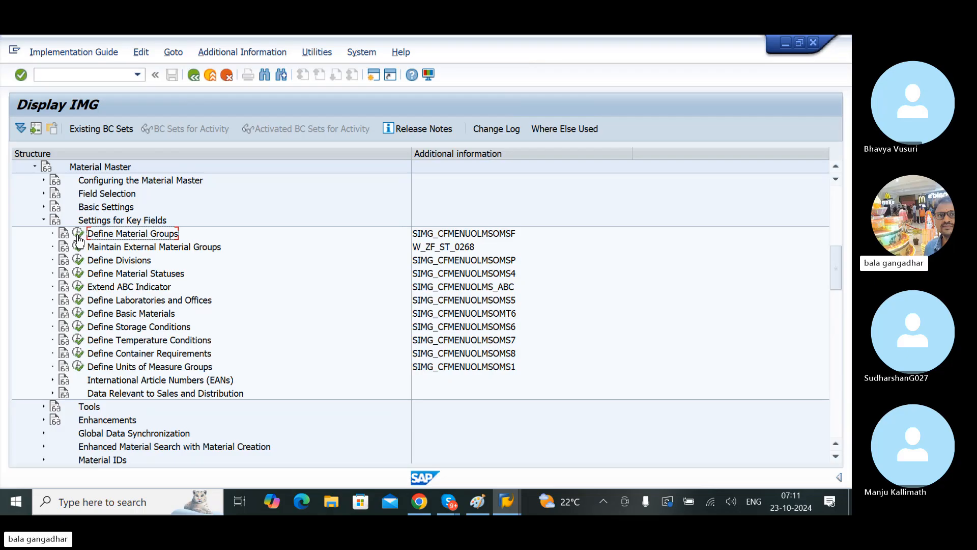
{"action": "left_click", "coordinate": [79, 234]}
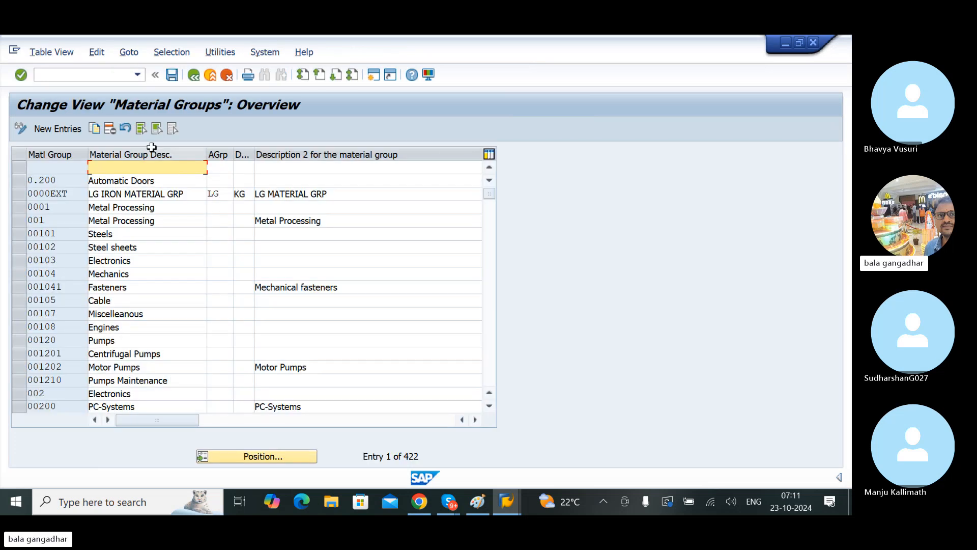
Step: Add a new material group entry LGR with the description LG RAW MATERIAL GRP
{"action": "left_click", "coordinate": [65, 131]}
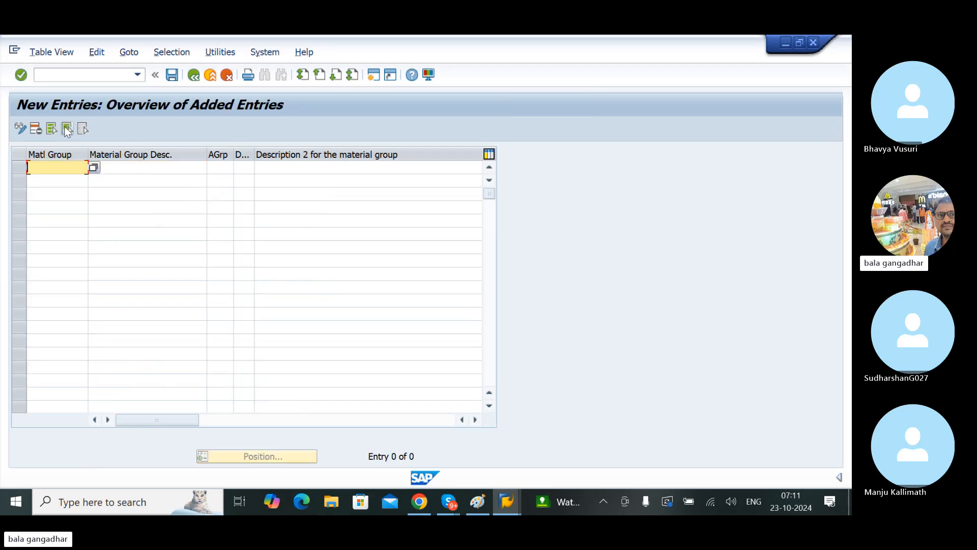
{"action": "type", "text": "LGR"}
{"action": "key", "text": "Tab"}
{"action": "type", "text": "LG RA"}
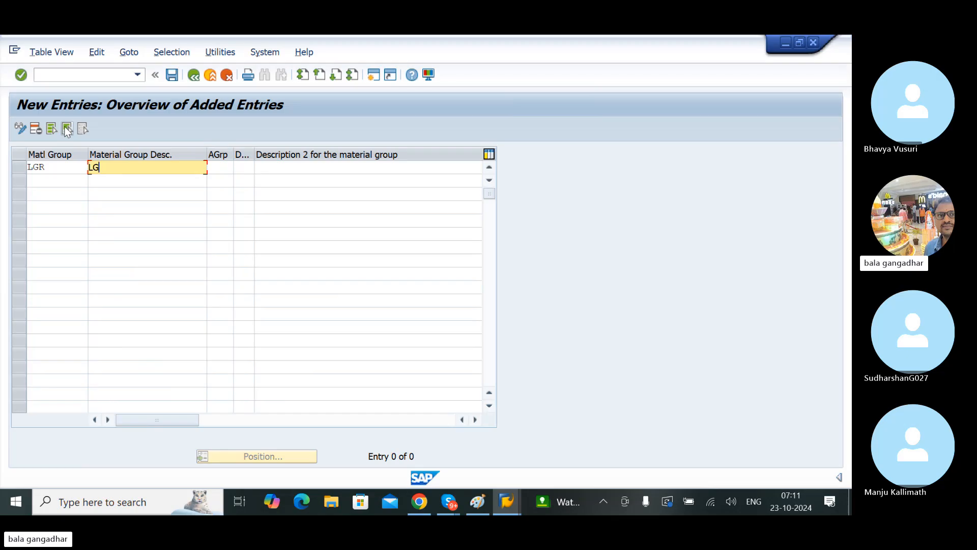
{"action": "type", "text": "W MATERIAL GROU"}
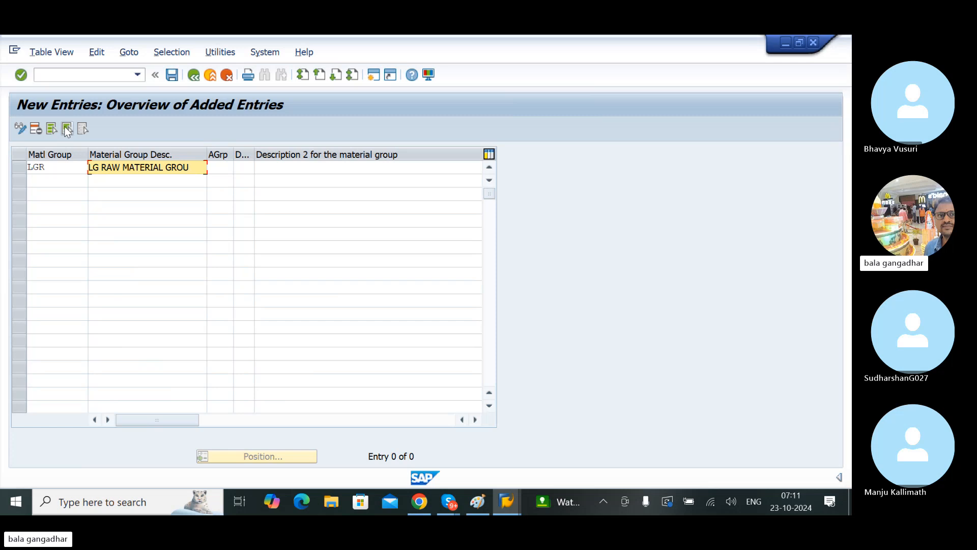
{"action": "key", "text": "BackSpace"}
{"action": "key", "text": "BackSpace"}
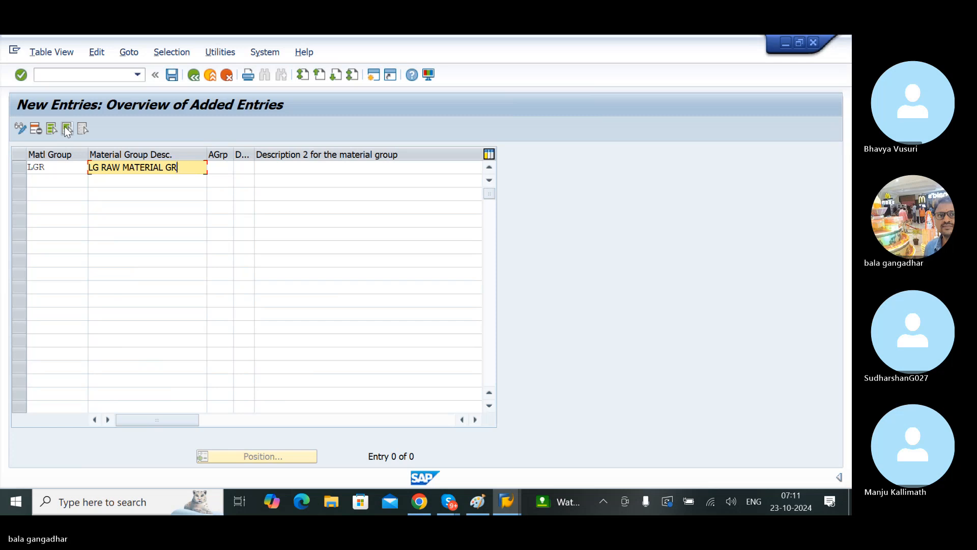
{"action": "type", "text": "P"}
{"action": "key", "text": "Return"}
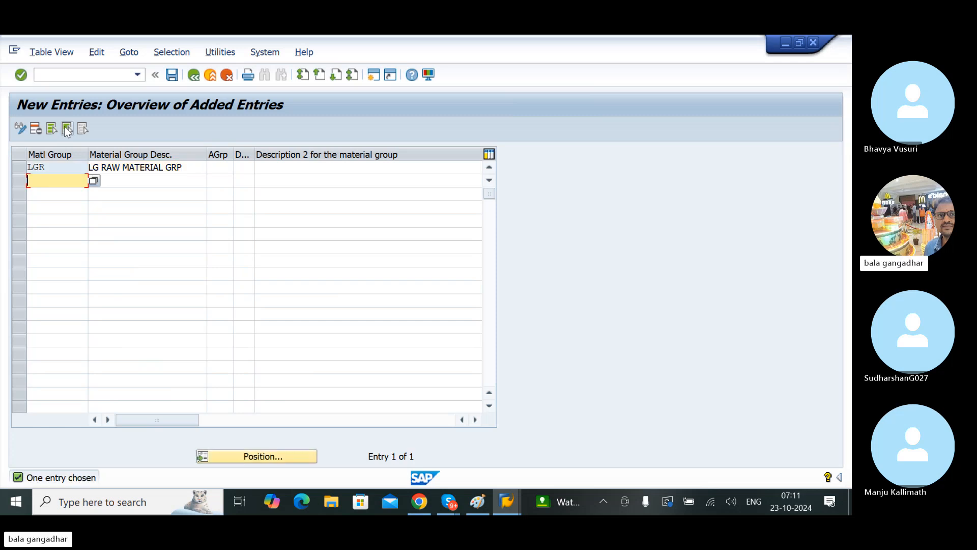
Step: Save the new material group under the proposed customizing request
{"action": "key", "text": "ctrl+s"}
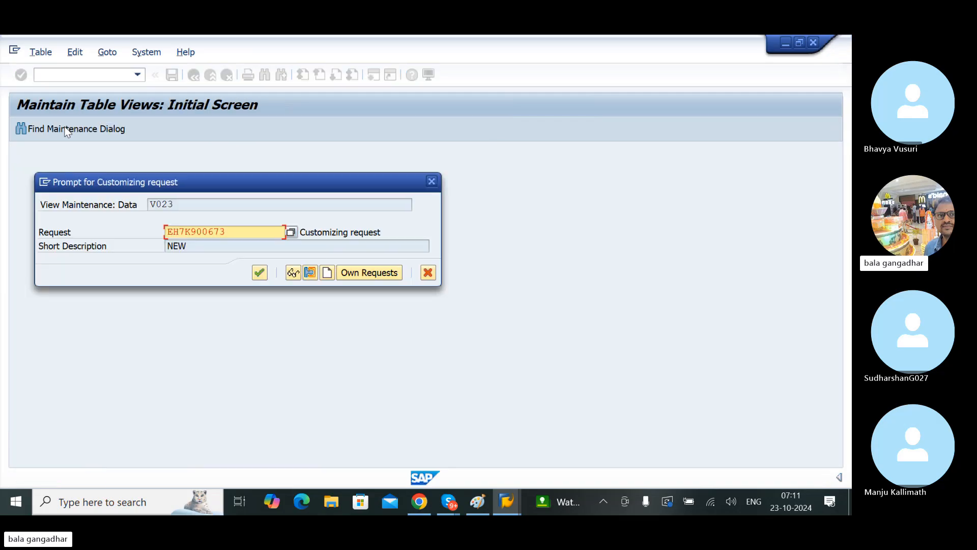
{"action": "key", "text": "Return"}
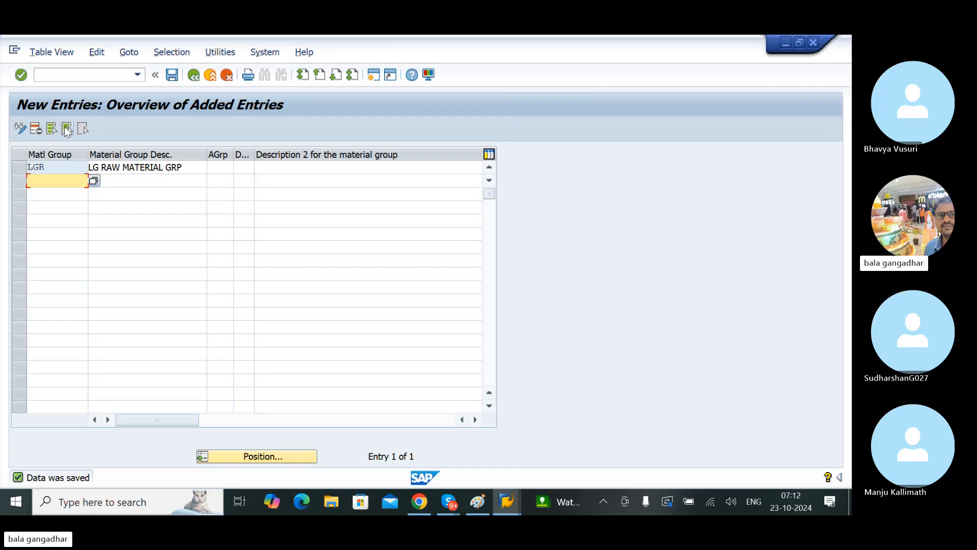
{"action": "left_click", "coordinate": [172, 74]}
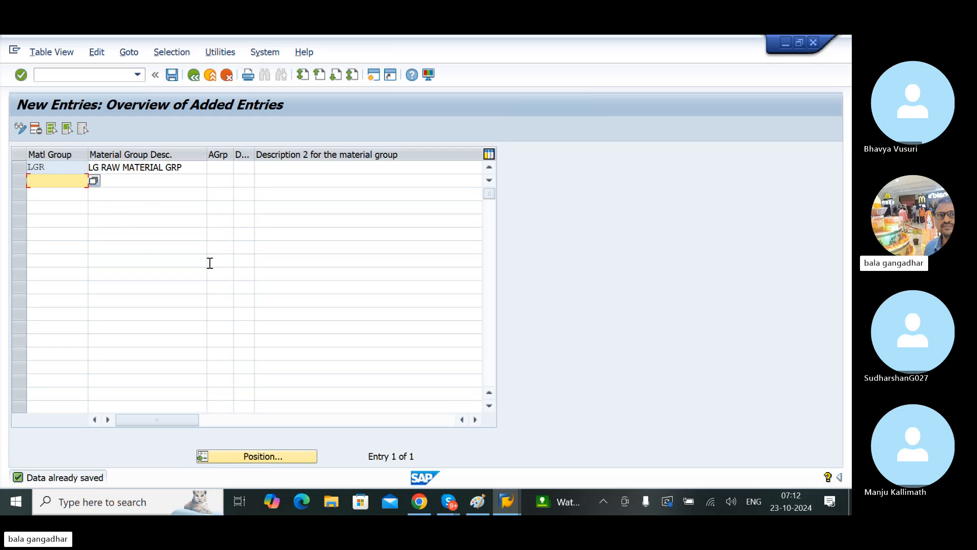
Step: Switch to the Create Material session, abandon the unfinished material and restart transaction MM01
{"action": "mouse_move", "coordinate": [508, 501]}
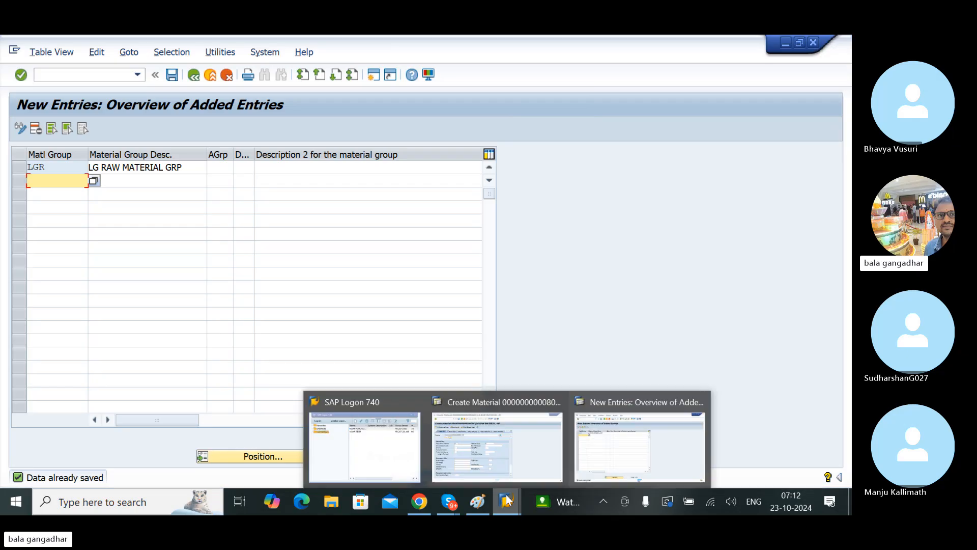
{"action": "left_click", "coordinate": [507, 453]}
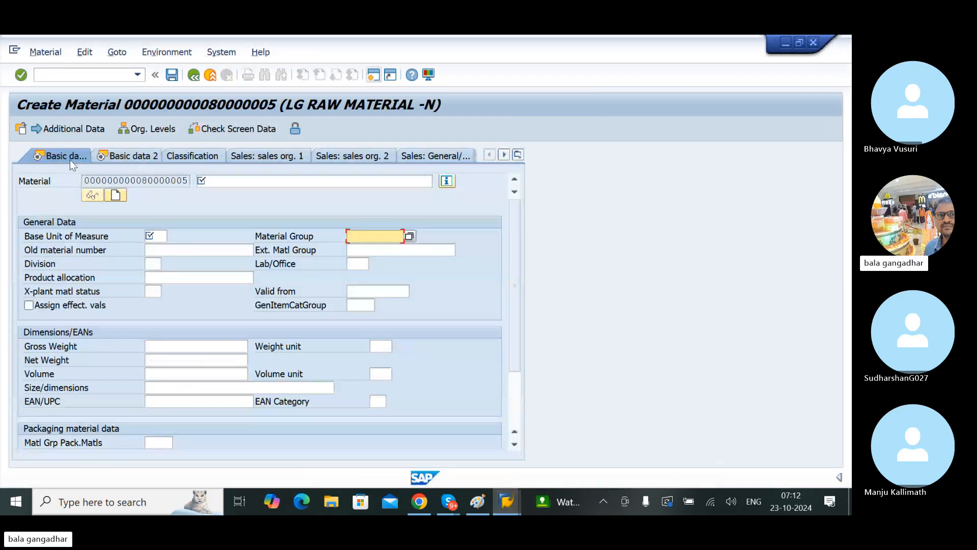
{"action": "left_click", "coordinate": [71, 73]}
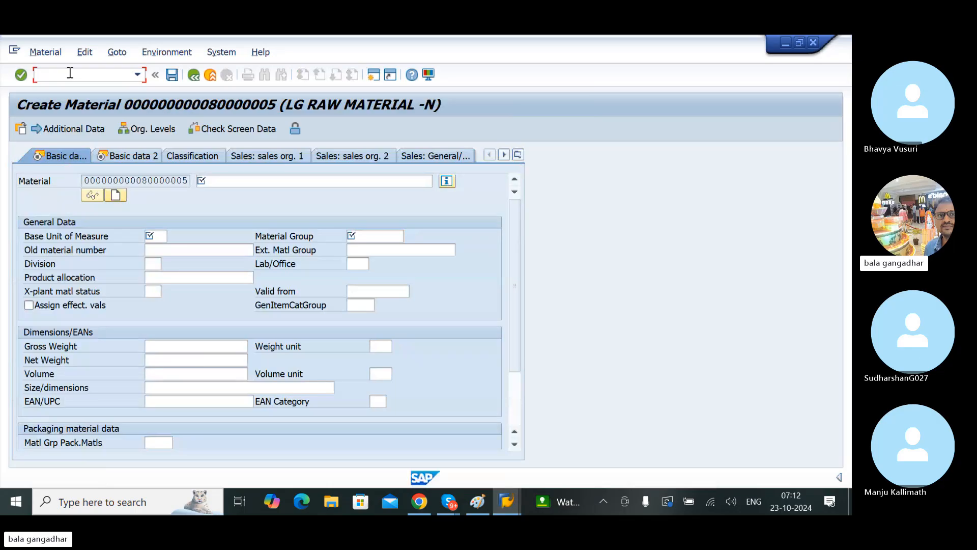
{"action": "type", "text": "/n"}
{"action": "key", "text": "Return"}
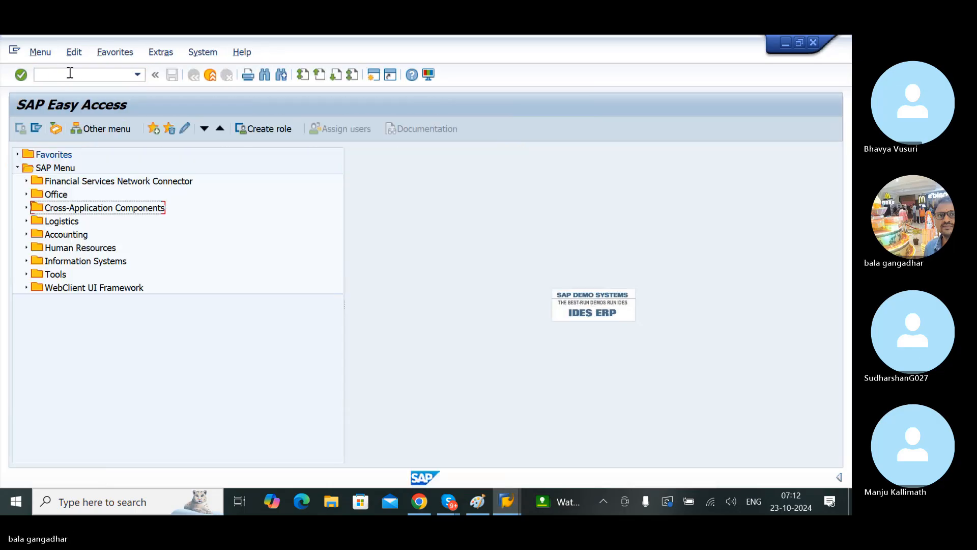
{"action": "left_click", "coordinate": [71, 73]}
{"action": "type", "text": "MM01"}
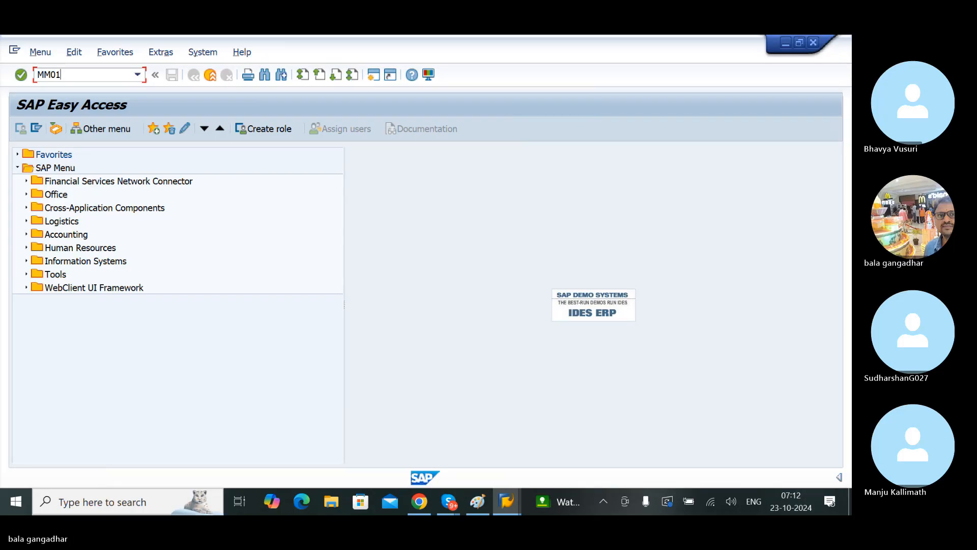
{"action": "key", "text": "Return"}
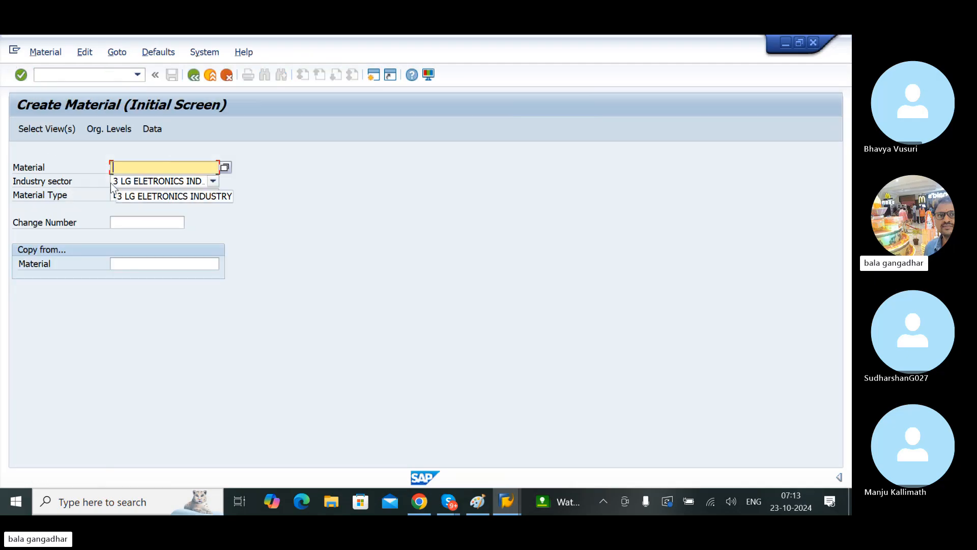
Step: Keep the preselected views, set the plant to LGBN in the organizational levels and open the basic data view
{"action": "key", "text": "Return"}
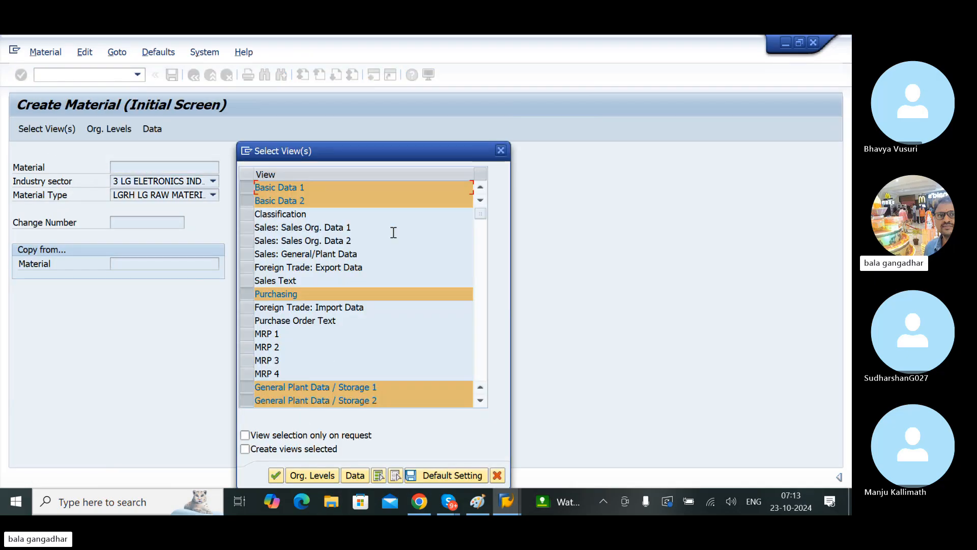
{"action": "left_click_drag", "start_coordinate": [335, 151], "coordinate": [328, 106]}
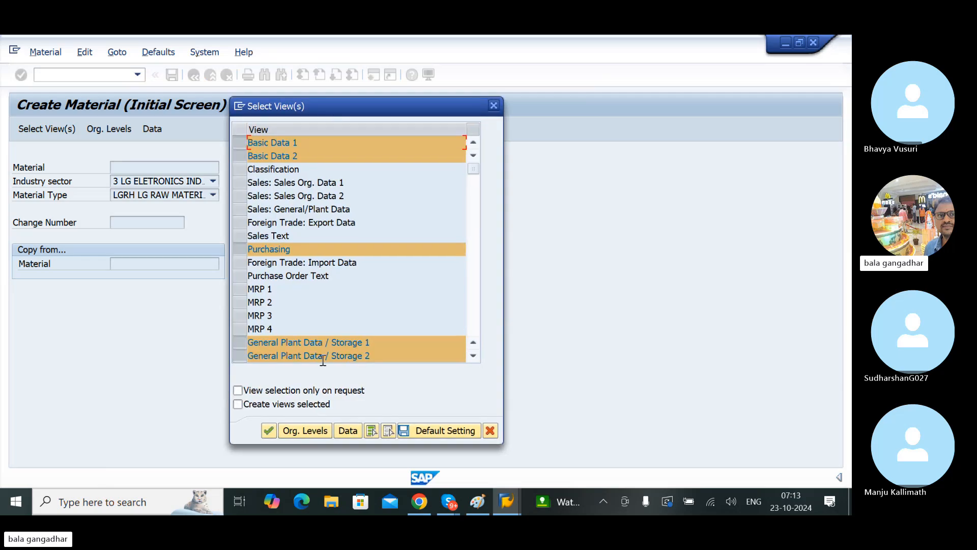
{"action": "left_click", "coordinate": [303, 431]}
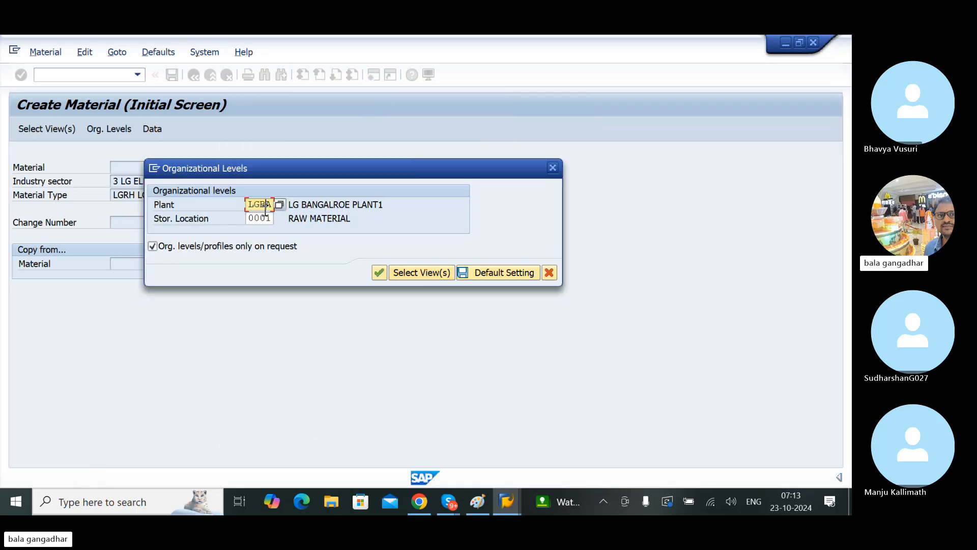
{"action": "type", "text": "N"}
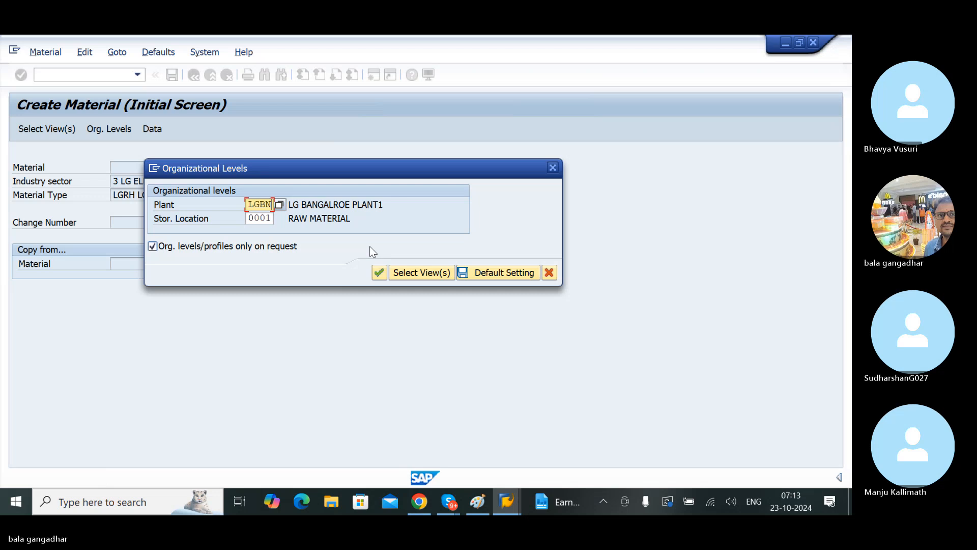
{"action": "left_click", "coordinate": [380, 274]}
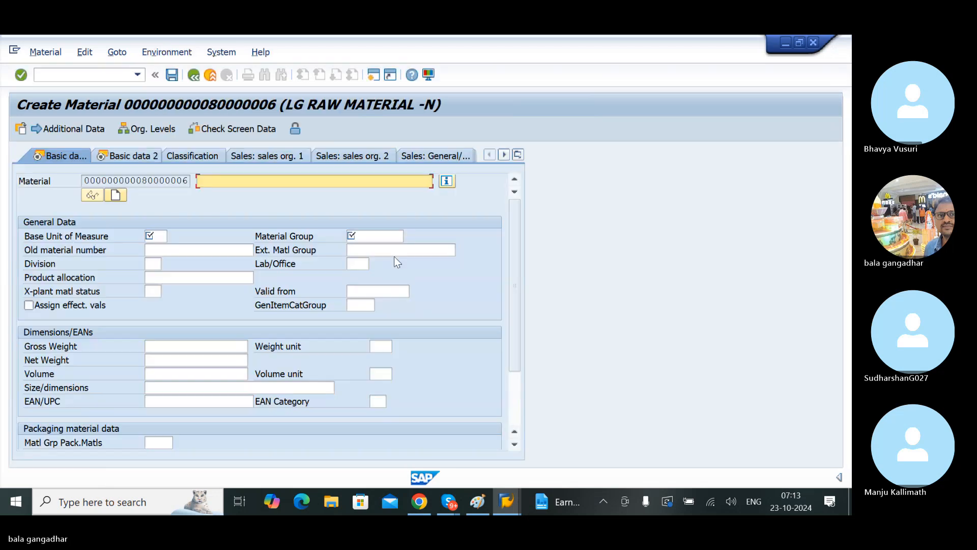
Step: Open the value list for the Material Group field and find the entry LGR LG RAW MATERIAL GRP
{"action": "left_click", "coordinate": [378, 237]}
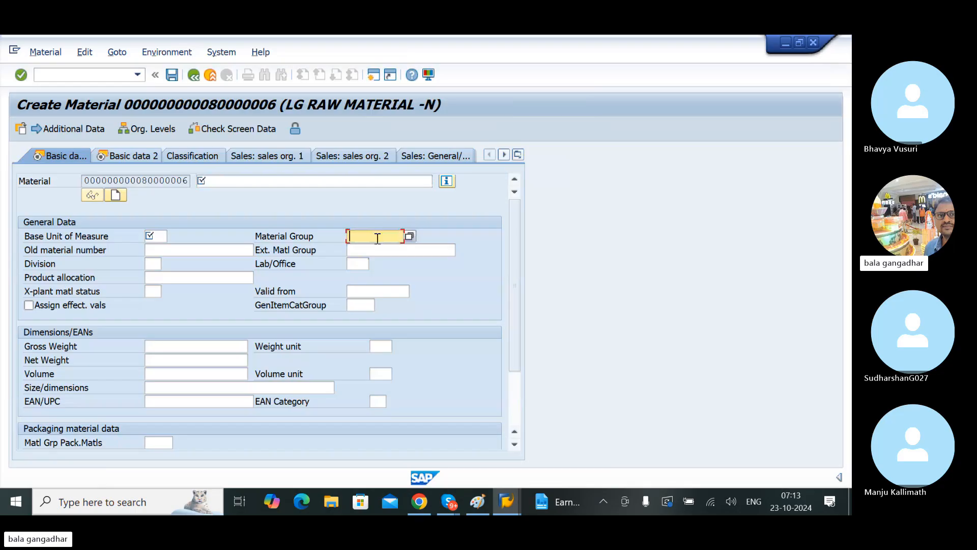
{"action": "left_click", "coordinate": [409, 238]}
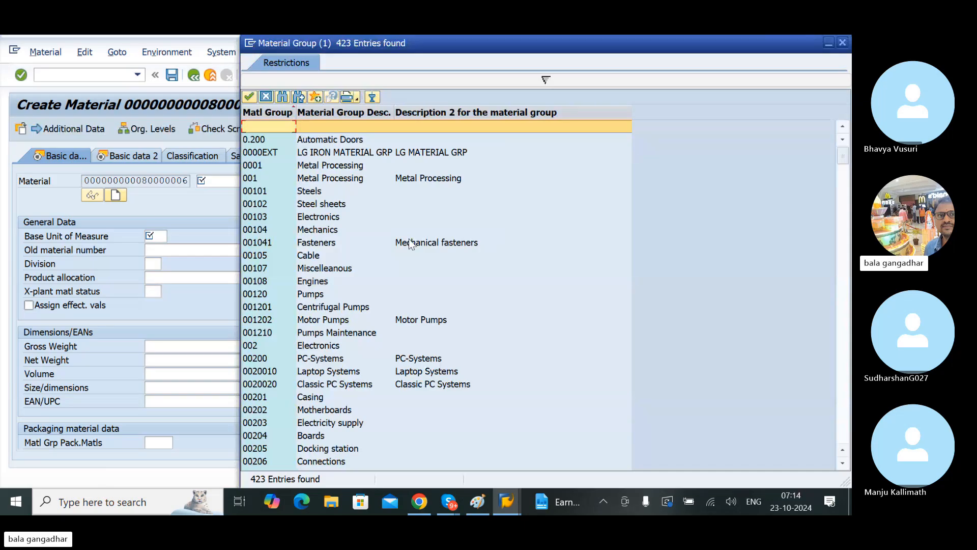
{"action": "left_click", "coordinate": [314, 157]}
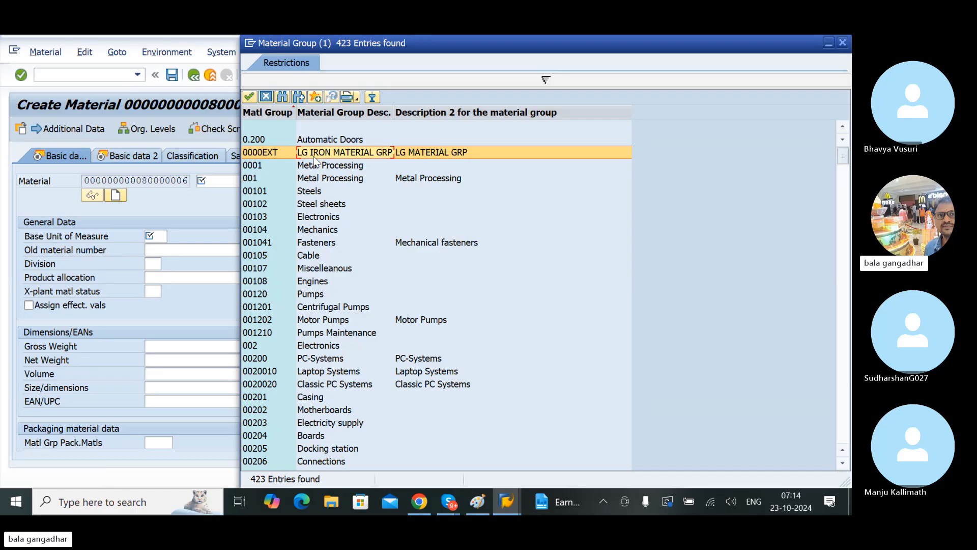
{"action": "scroll", "coordinate": [314, 160], "scroll_direction": "down", "scroll_amount": 20}
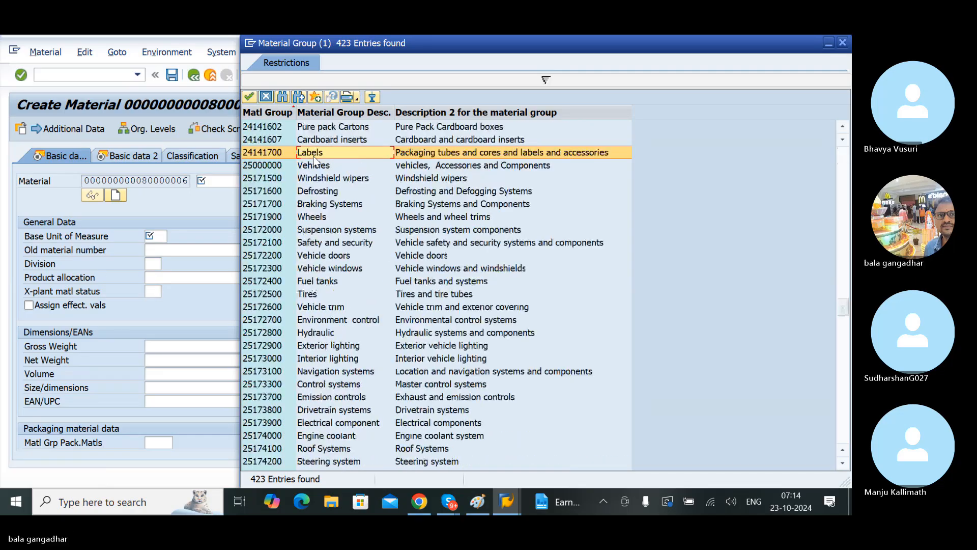
{"action": "scroll", "coordinate": [313, 160], "scroll_direction": "down", "scroll_amount": 20}
{"action": "scroll", "coordinate": [313, 161], "scroll_direction": "up", "scroll_amount": 9}
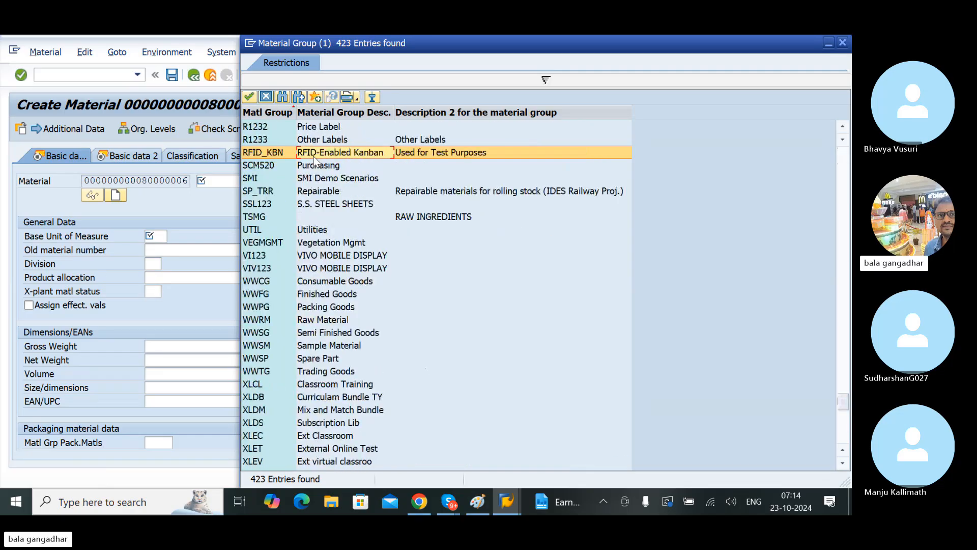
{"action": "scroll", "coordinate": [314, 161], "scroll_direction": "up", "scroll_amount": 18}
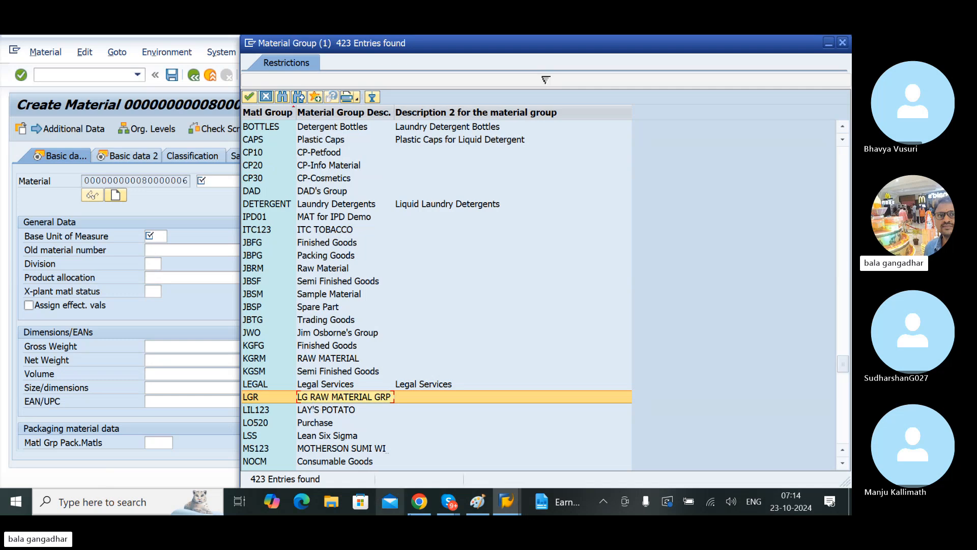
{"action": "mouse_move", "coordinate": [449, 501]}
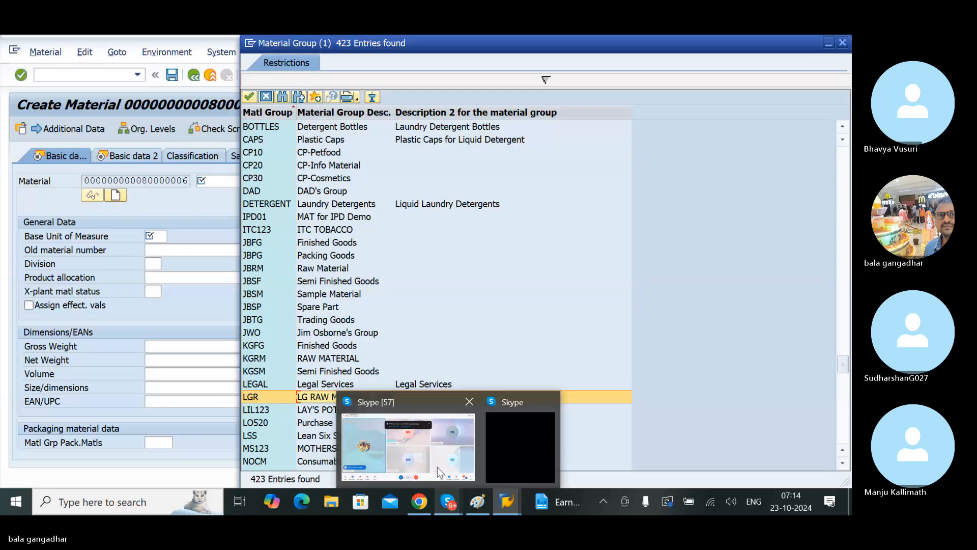
{"action": "left_click", "coordinate": [417, 445]}
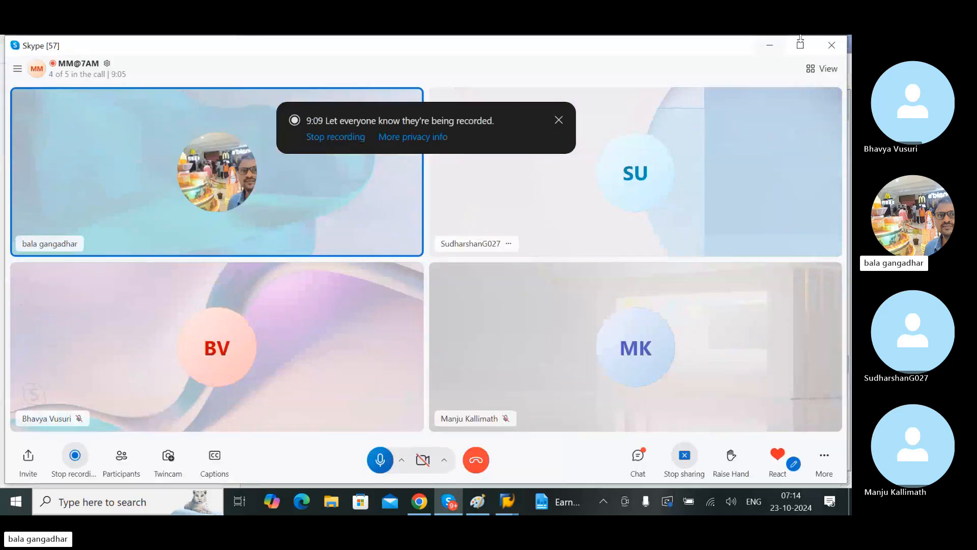
{"action": "left_click", "coordinate": [771, 49]}
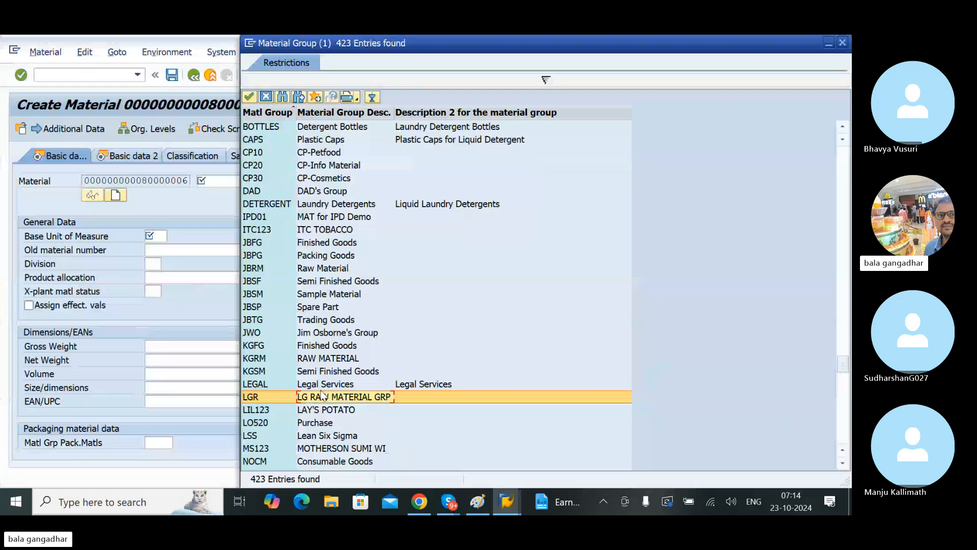
Step: Assign the material group LGR from the value list to the new material
{"action": "double_click", "coordinate": [316, 395]}
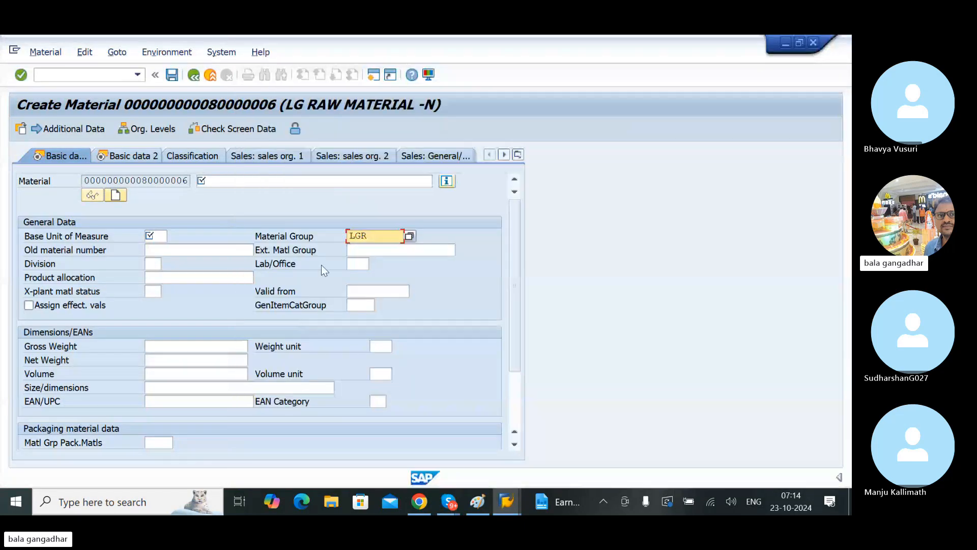
{"action": "left_click", "coordinate": [359, 251]}
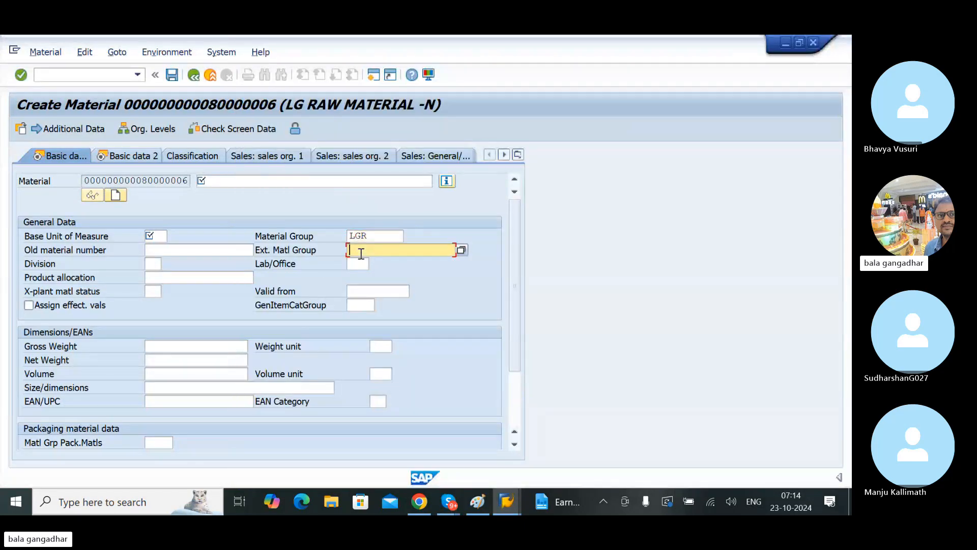
{"action": "left_click", "coordinate": [178, 255]}
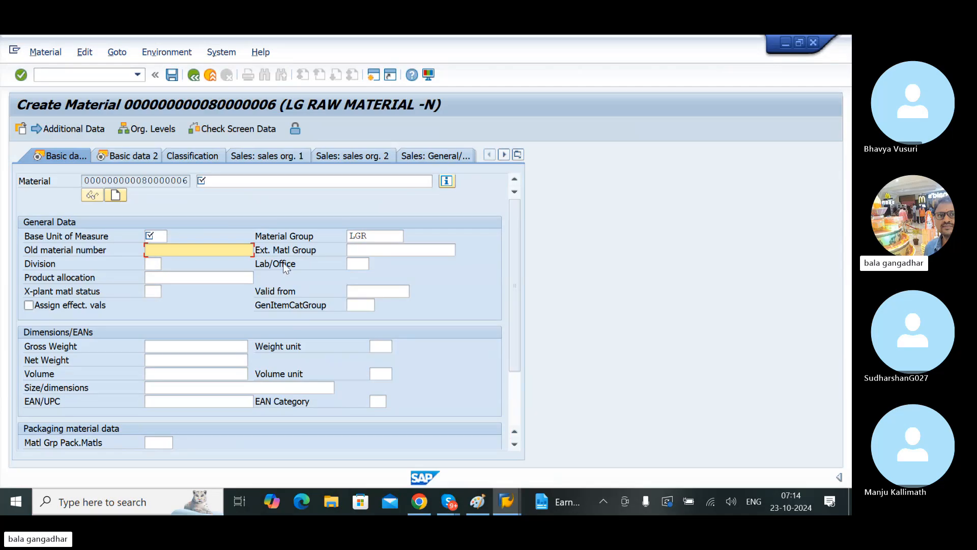
{"action": "left_click", "coordinate": [367, 263]}
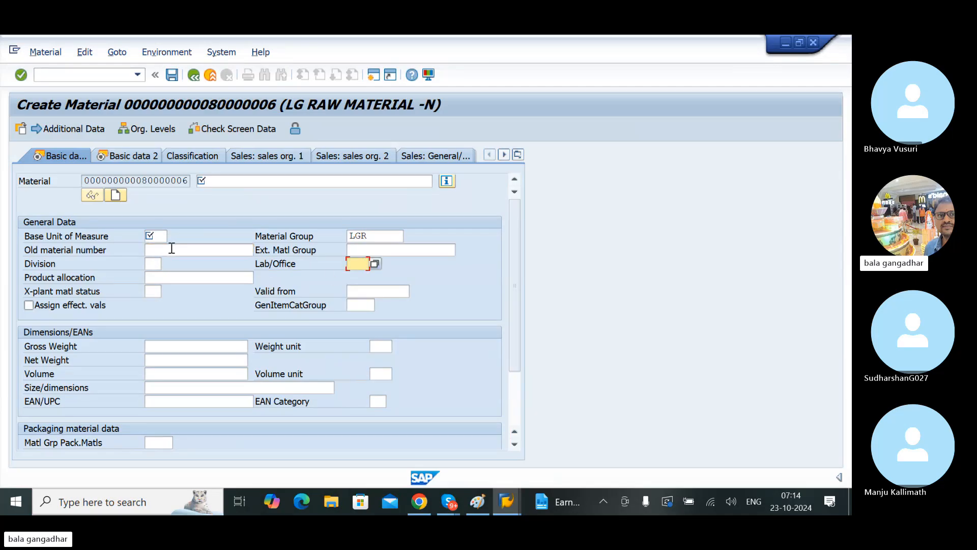
Step: Switch to the customizing session, leave the material groups and open Maintain External Material Groups under Settings for Key Fields
{"action": "left_click", "coordinate": [151, 291]}
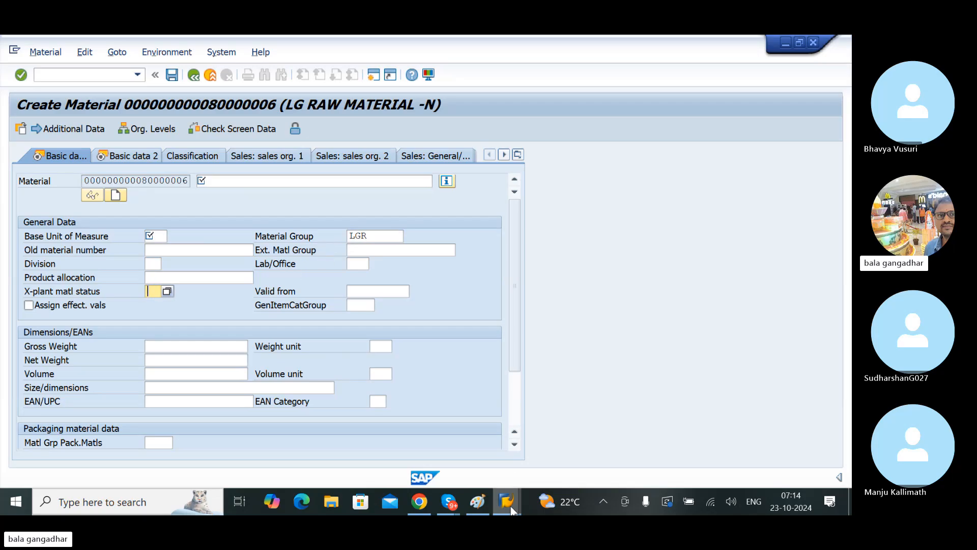
{"action": "mouse_move", "coordinate": [511, 509]}
{"action": "left_click", "coordinate": [619, 442]}
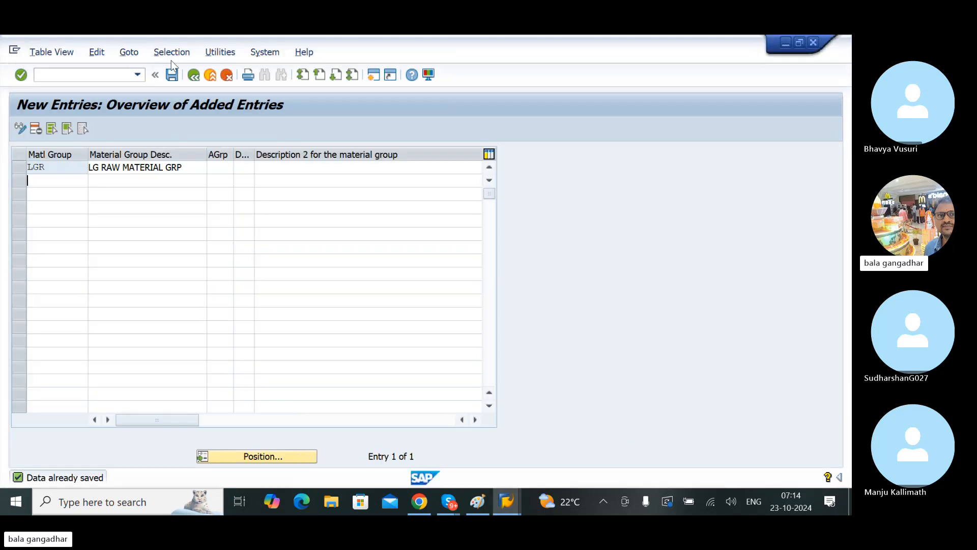
{"action": "left_click", "coordinate": [198, 74]}
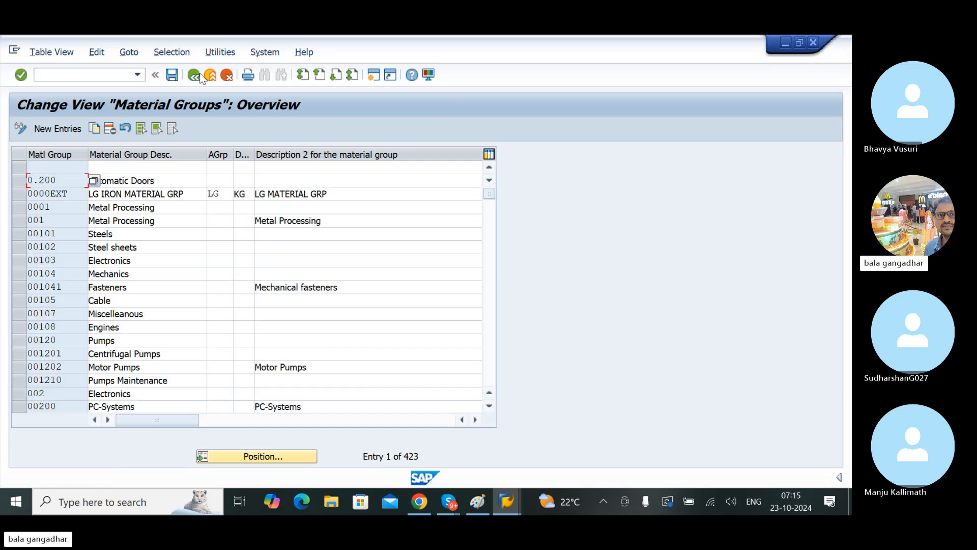
{"action": "left_click", "coordinate": [200, 72]}
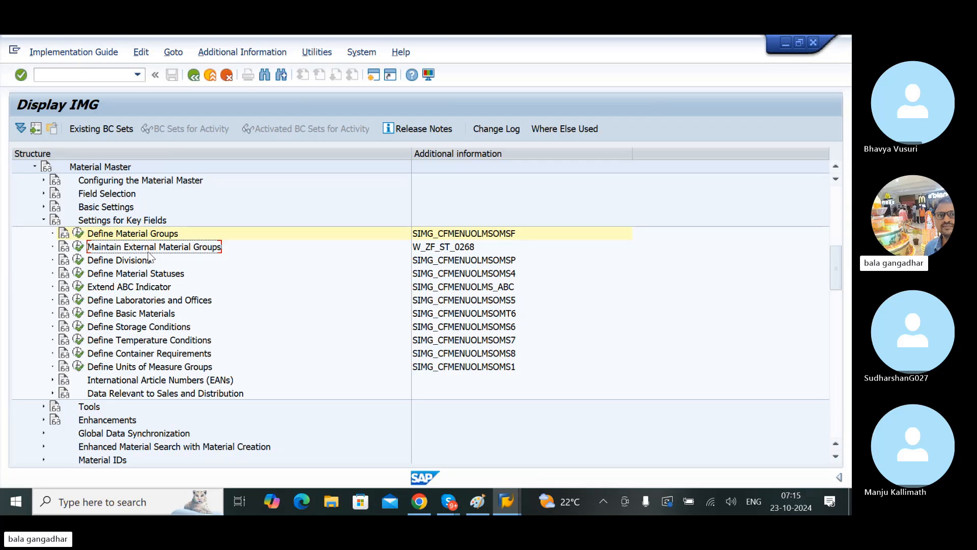
{"action": "left_click", "coordinate": [78, 247]}
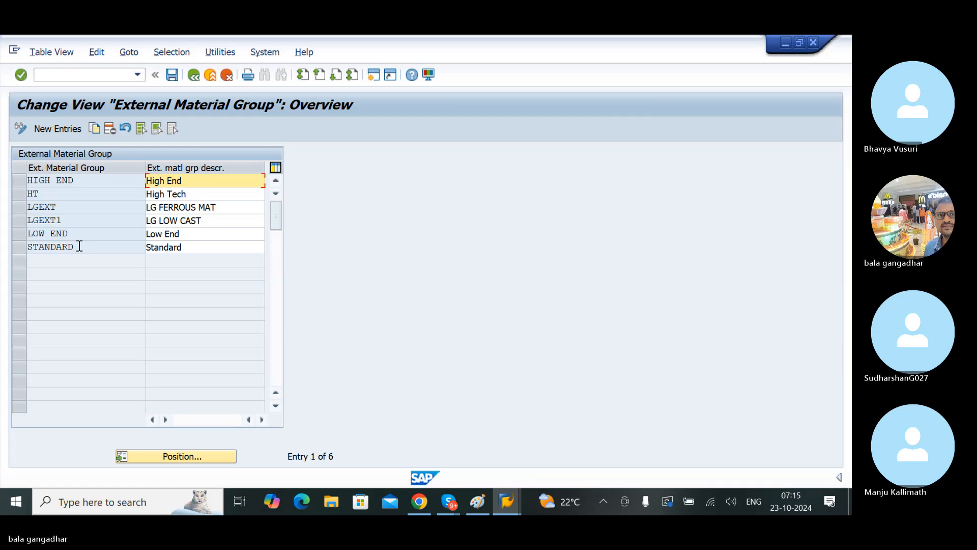
Step: Add a new external material group entry with the key LGEXT and the description LG EXTERNAL MATGRP
{"action": "left_click", "coordinate": [69, 127]}
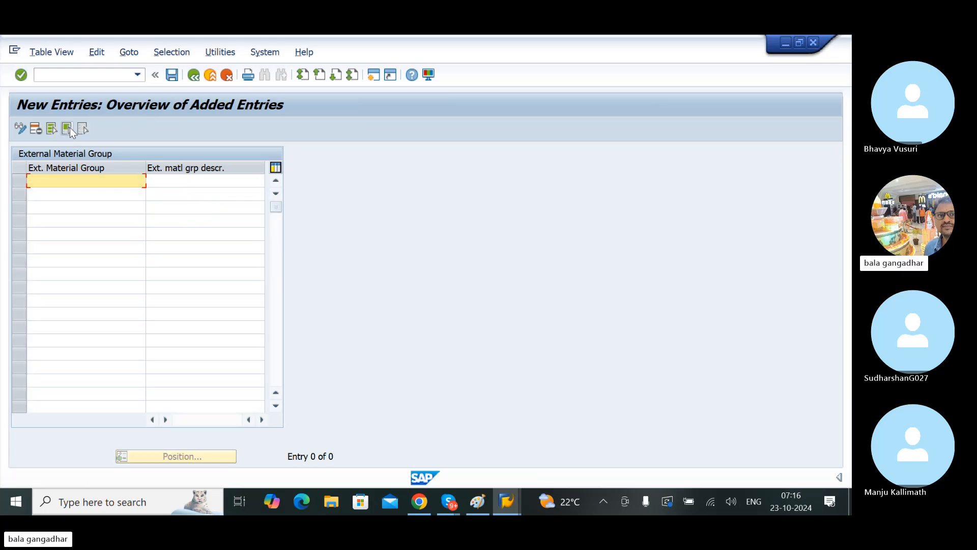
{"action": "type", "text": "LGEXT"}
{"action": "key", "text": "Tab"}
{"action": "type", "text": "LG E"}
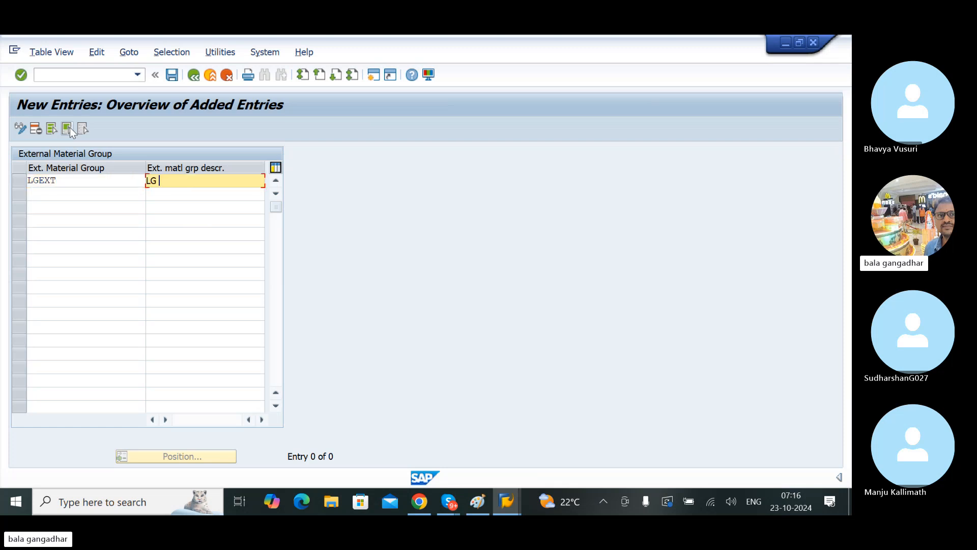
{"action": "type", "text": "XTERNAL"}
{"action": "type", "text": "L M"}
{"action": "key", "text": "BackSpace"}
{"action": "key", "text": "BackSpace"}
{"action": "key", "text": "BackSpace"}
{"action": "type", "text": "MAT"}
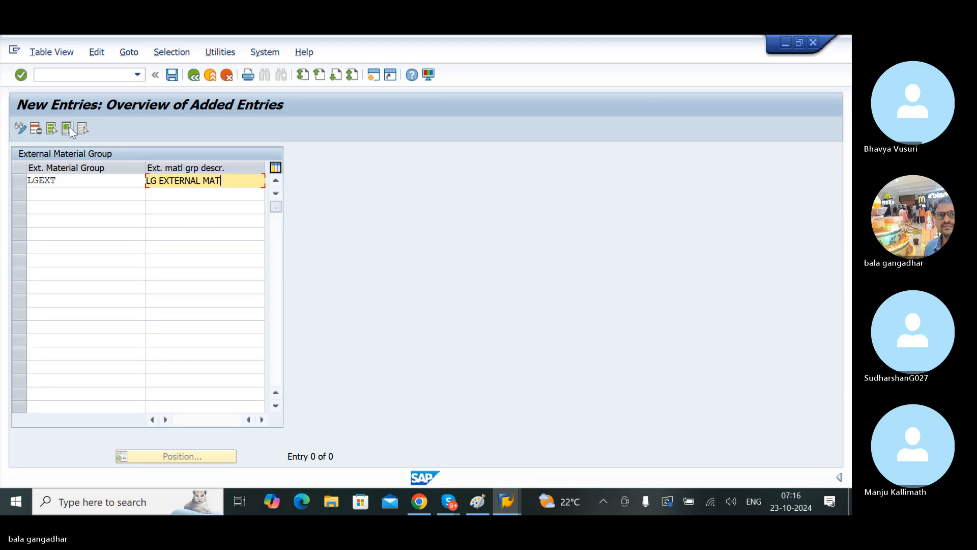
{"action": "type", "text": "GRO"}
{"action": "key", "text": "BackSpace"}
{"action": "type", "text": "P"}
{"action": "key", "text": "Return"}
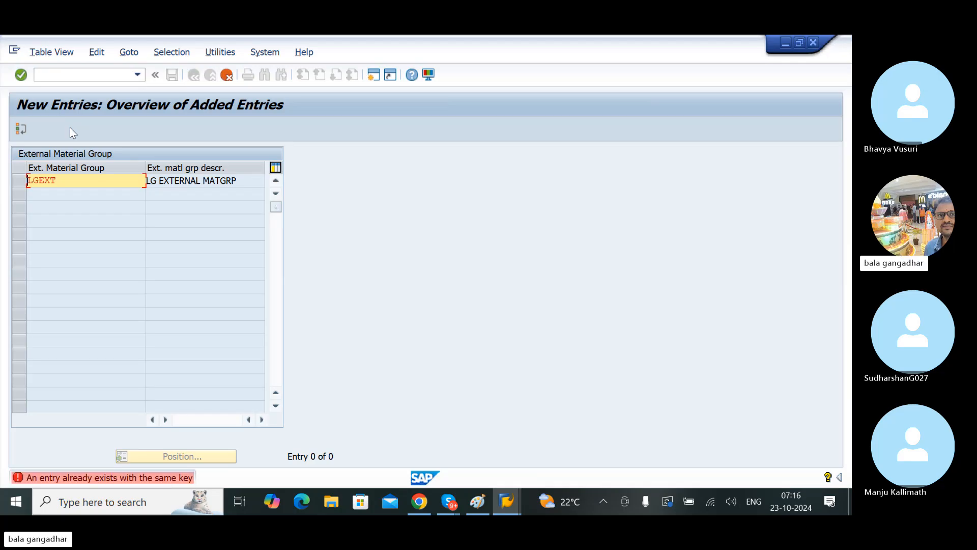
Step: Change the new external material group's key to LGEXTN and save the entry
{"action": "left_click", "coordinate": [69, 177]}
{"action": "type", "text": "N"}
{"action": "key", "text": "Return"}
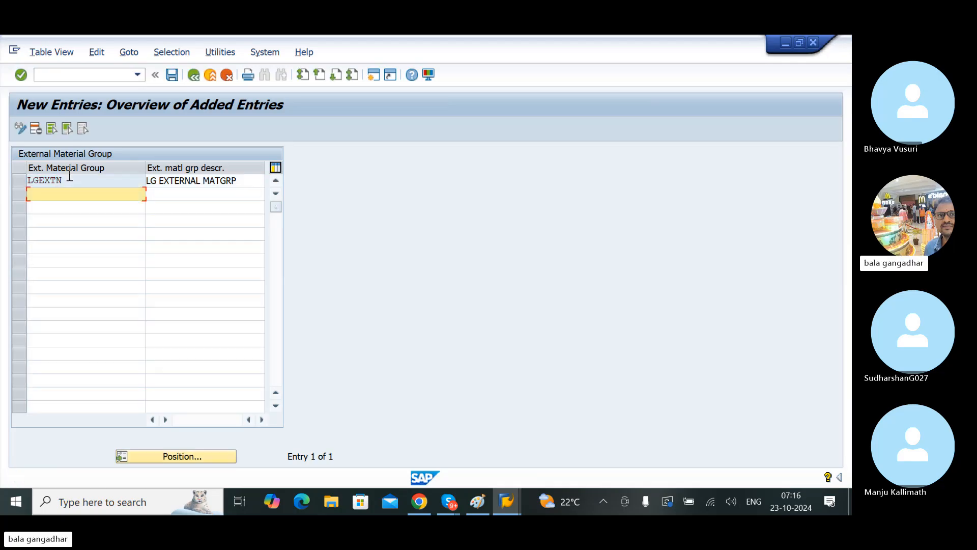
{"action": "key", "text": "ctrl+s"}
{"action": "key", "text": "Return"}
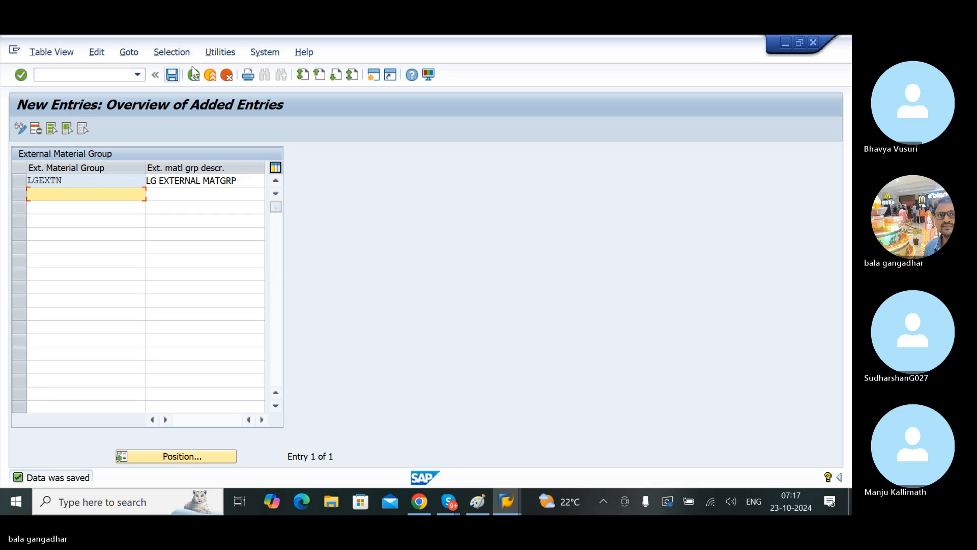
{"action": "left_click", "coordinate": [171, 75]}
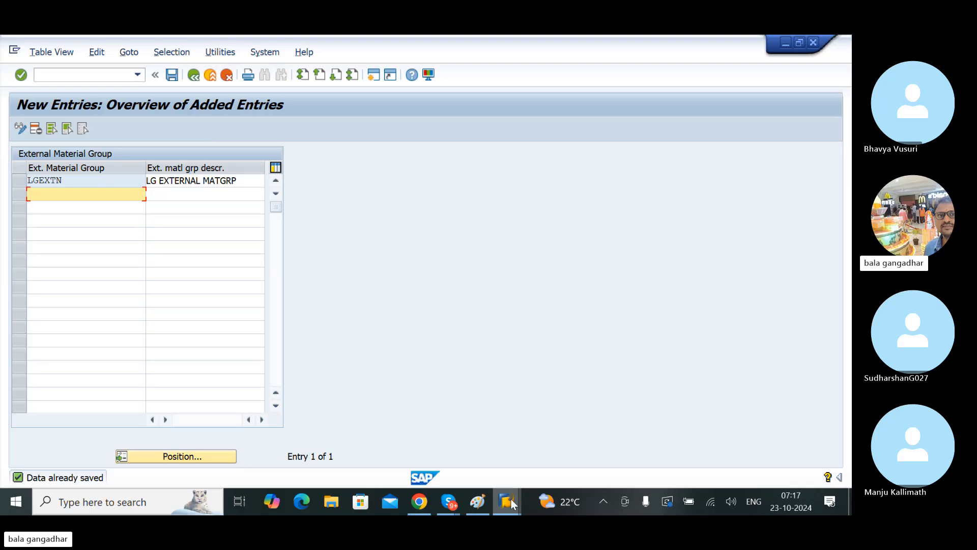
Step: Switch to the Create Material session and assign the external material group LGEXTN from the value list
{"action": "mouse_move", "coordinate": [511, 497]}
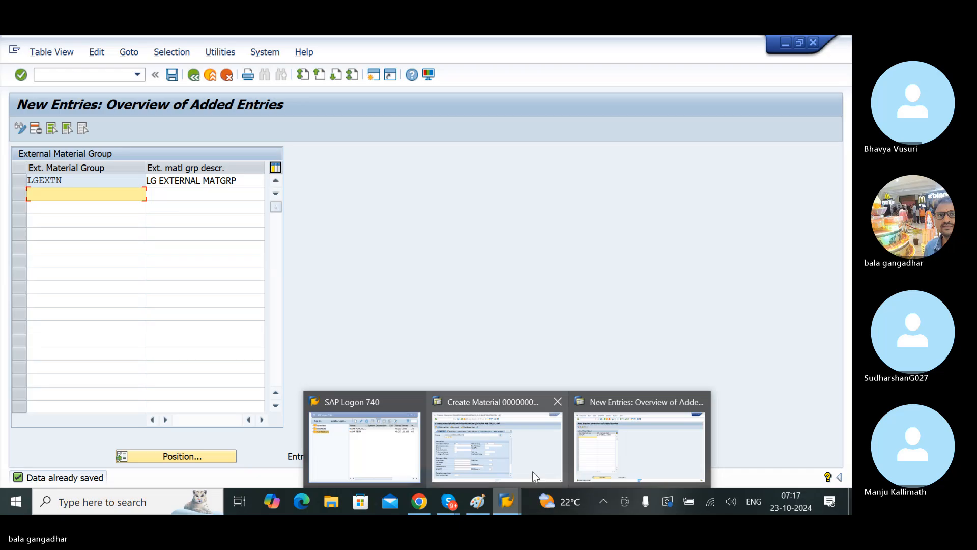
{"action": "left_click", "coordinate": [639, 443]}
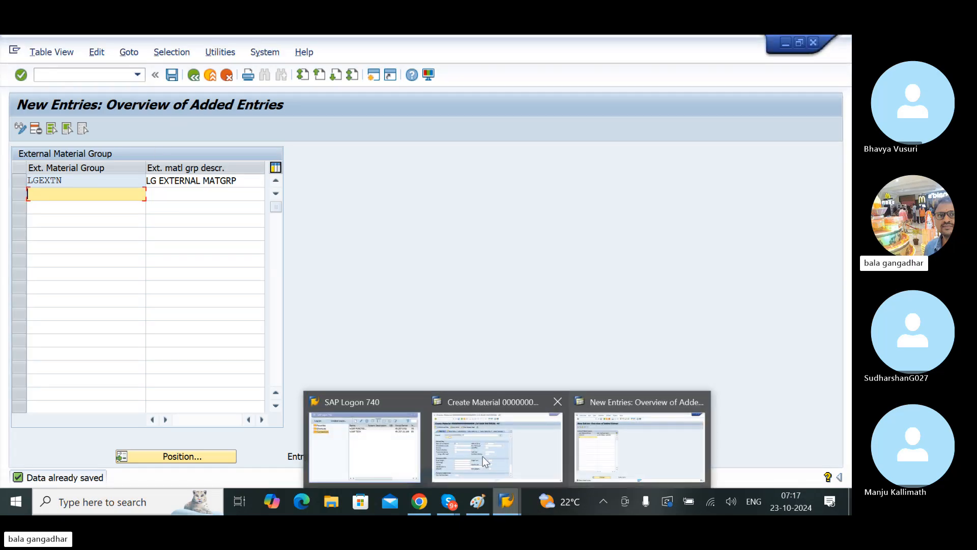
{"action": "left_click", "coordinate": [479, 449]}
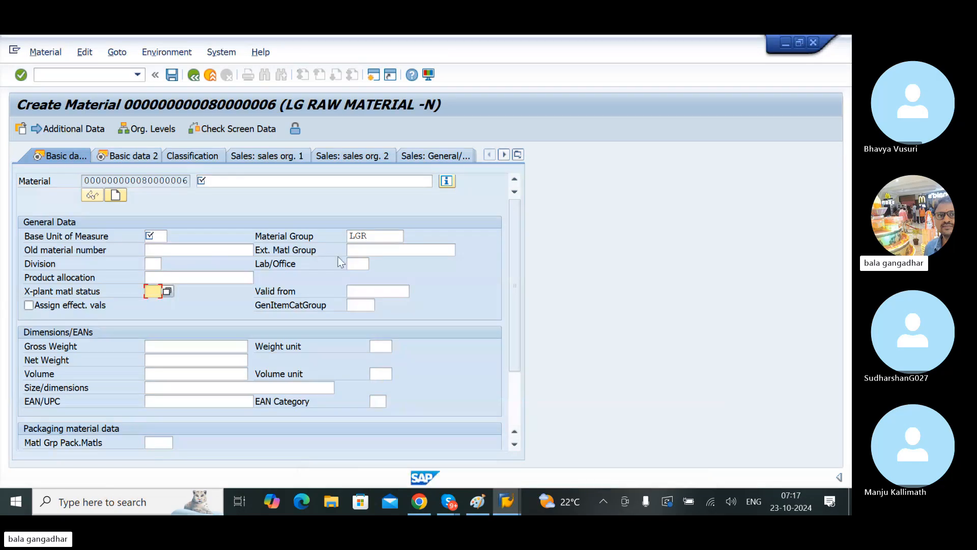
{"action": "left_click", "coordinate": [366, 251]}
{"action": "key", "text": "F4"}
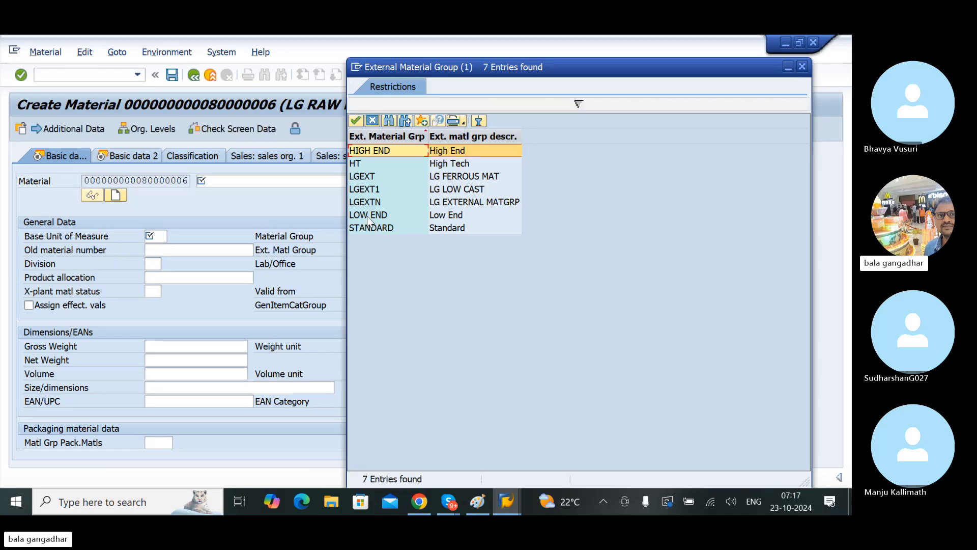
{"action": "left_click", "coordinate": [363, 202]}
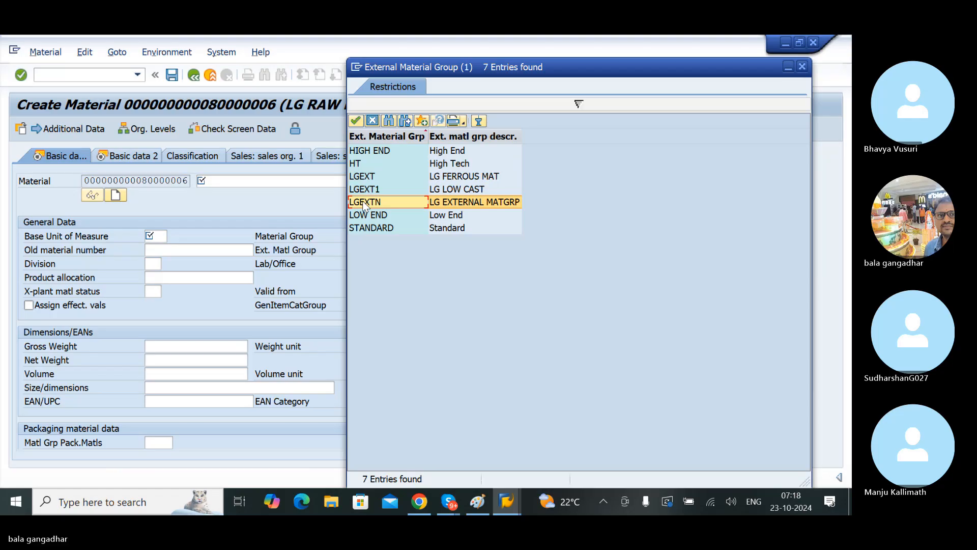
{"action": "double_click", "coordinate": [362, 200]}
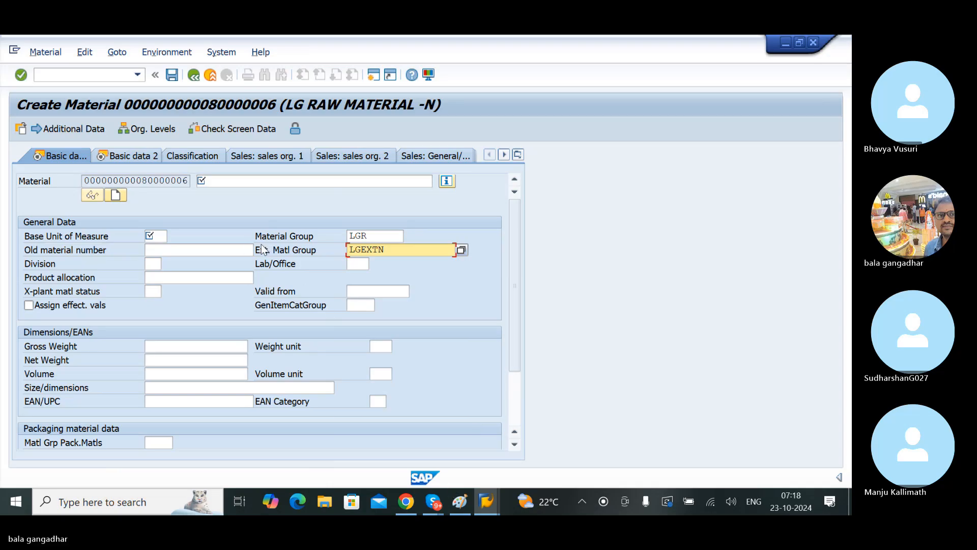
Step: Open the value list for the Division field and look through the LG divisions
{"action": "left_click", "coordinate": [149, 264]}
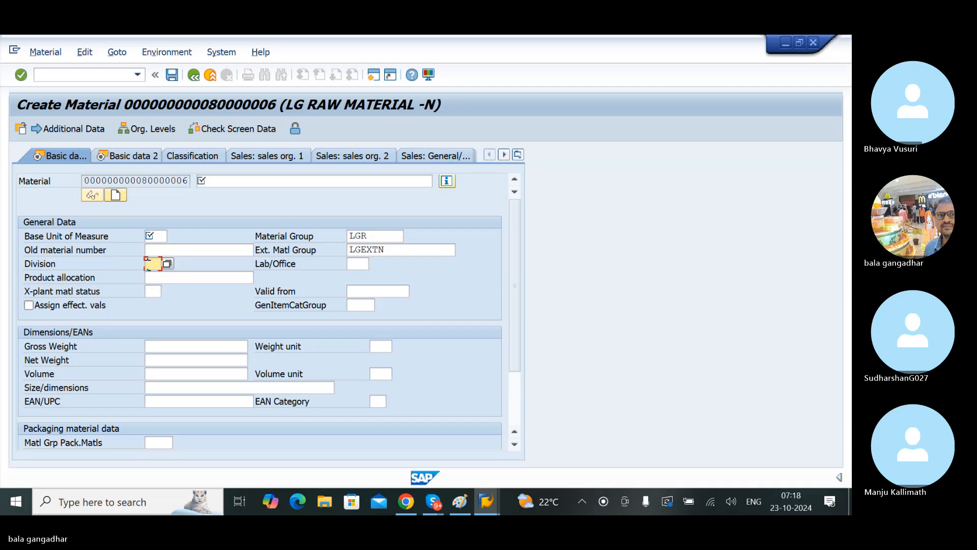
{"action": "left_click", "coordinate": [167, 263]}
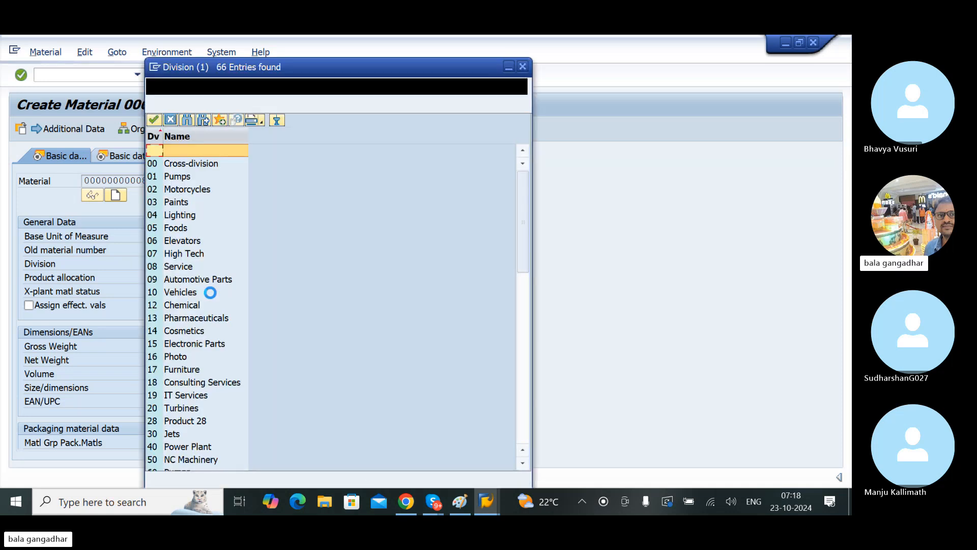
{"action": "scroll", "coordinate": [208, 321], "scroll_direction": "down", "scroll_amount": 10}
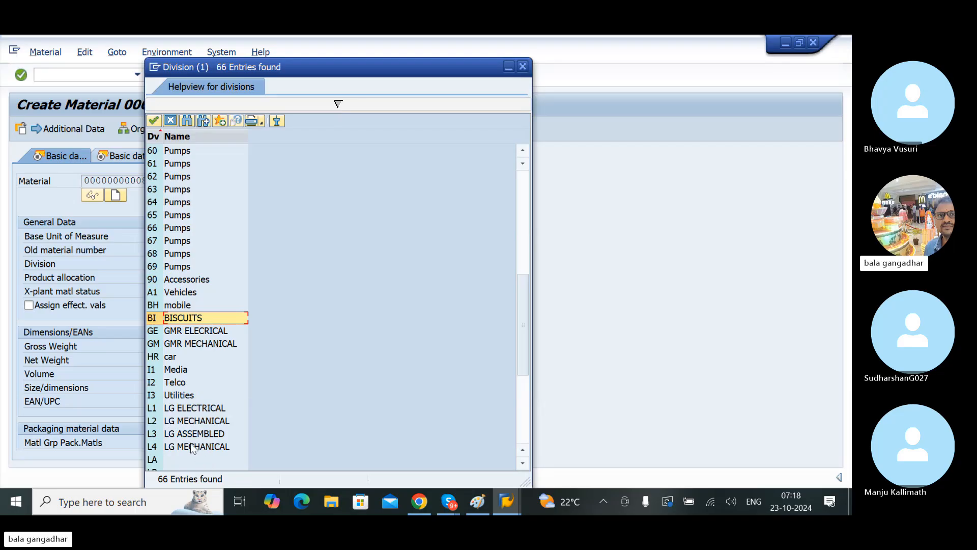
{"action": "left_click", "coordinate": [179, 420]}
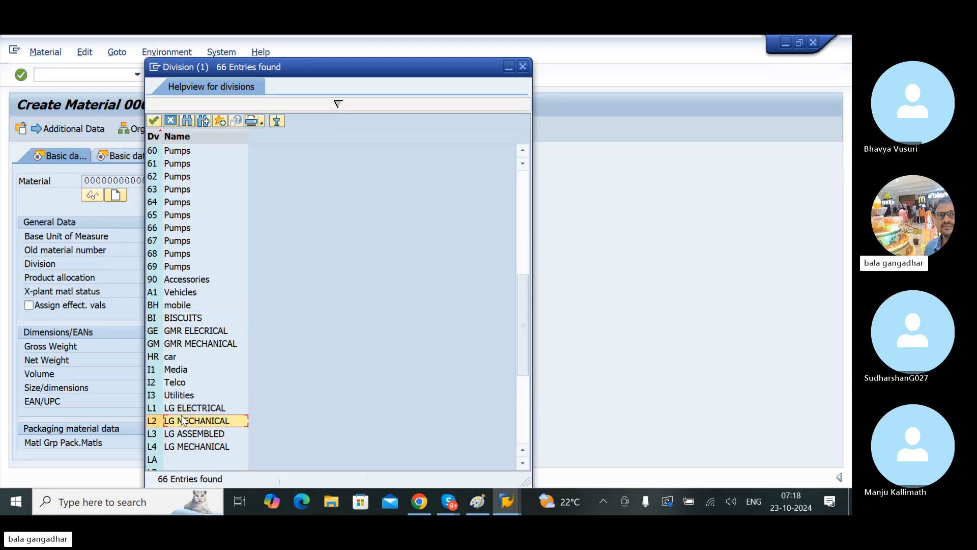
{"action": "left_click", "coordinate": [173, 411]}
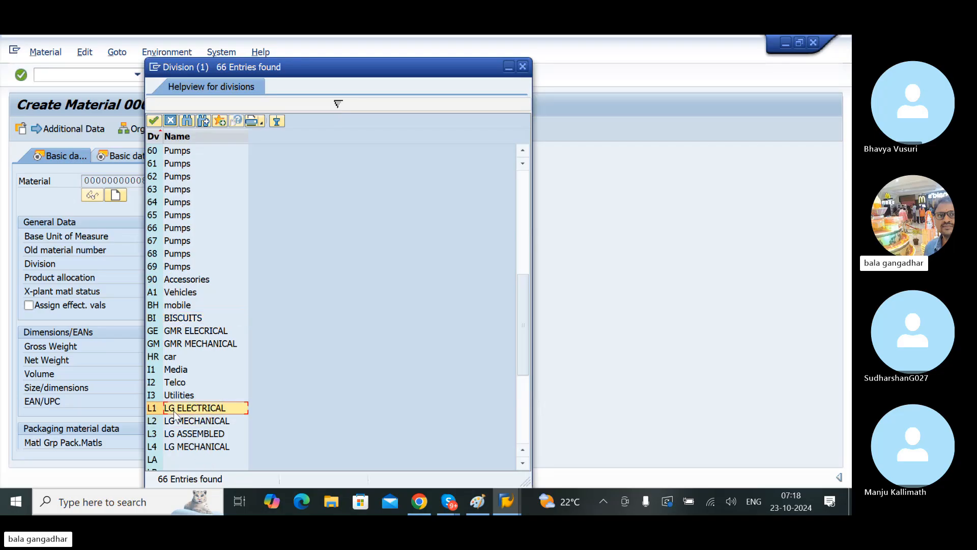
{"action": "left_click", "coordinate": [191, 446]}
{"action": "key", "text": "Down"}
{"action": "key", "text": "Down"}
{"action": "key", "text": "Down"}
{"action": "key", "text": "Down"}
{"action": "key", "text": "Down"}
{"action": "key", "text": "Down"}
{"action": "key", "text": "Down"}
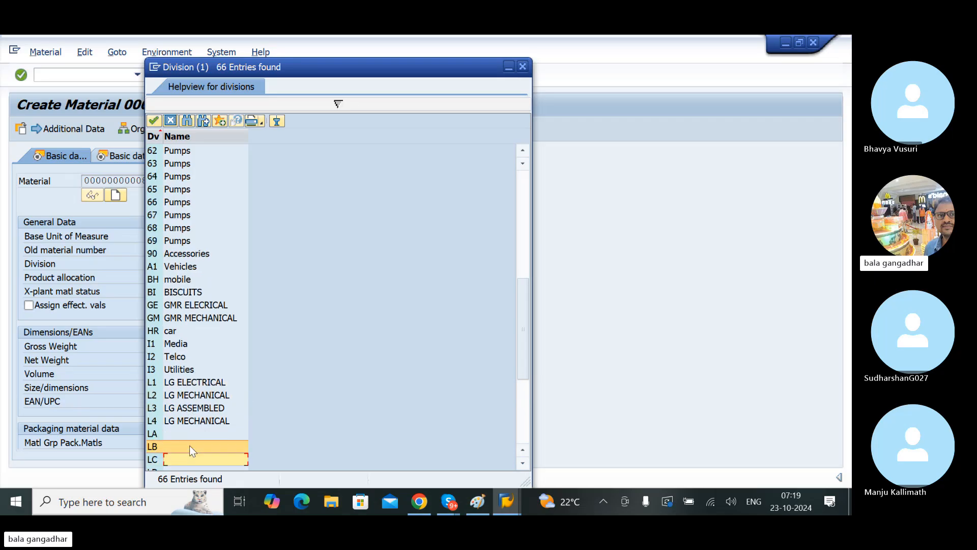
{"action": "key", "text": "Down"}
{"action": "key", "text": "Down"}
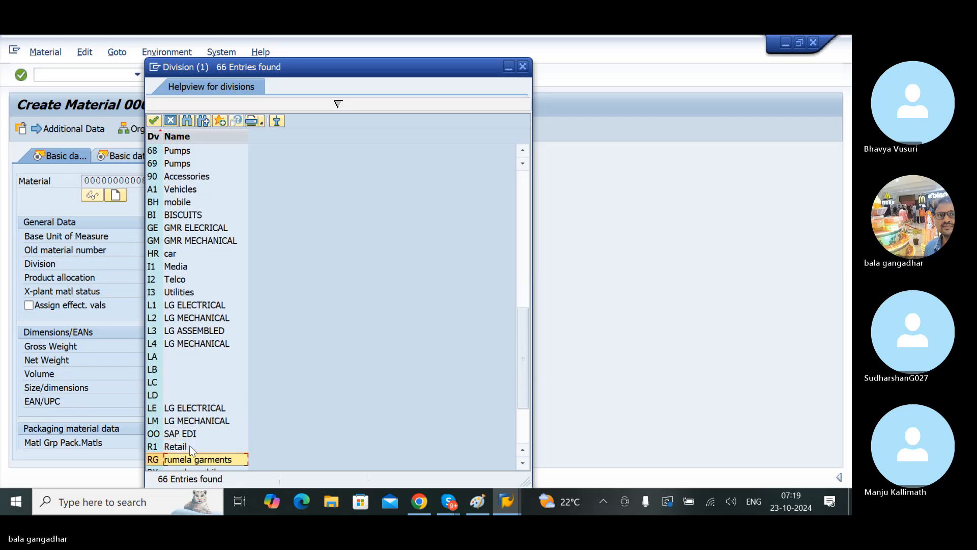
Step: Assign the division L2 LG MECHANICAL from the value list to the new material
{"action": "left_click", "coordinate": [189, 320]}
{"action": "left_click", "coordinate": [191, 306]}
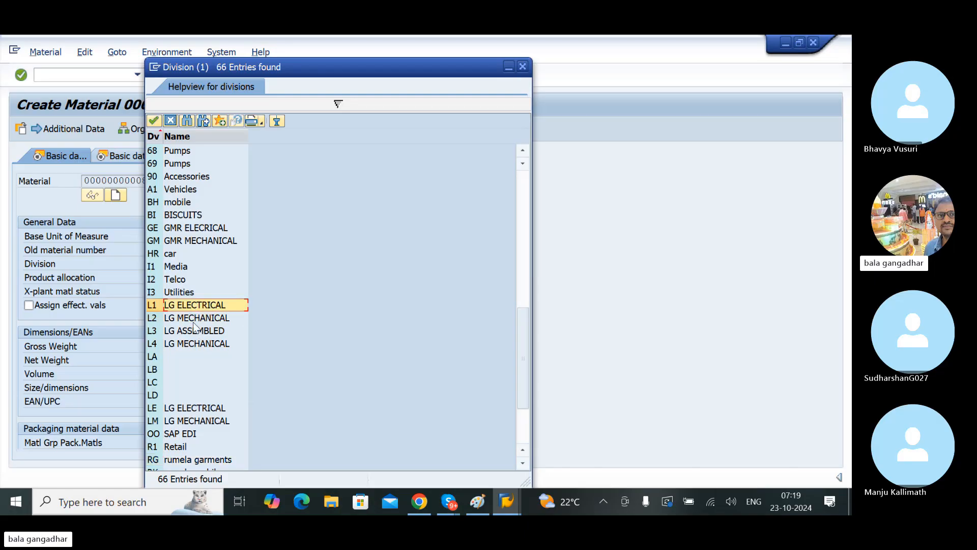
{"action": "left_click", "coordinate": [194, 332]}
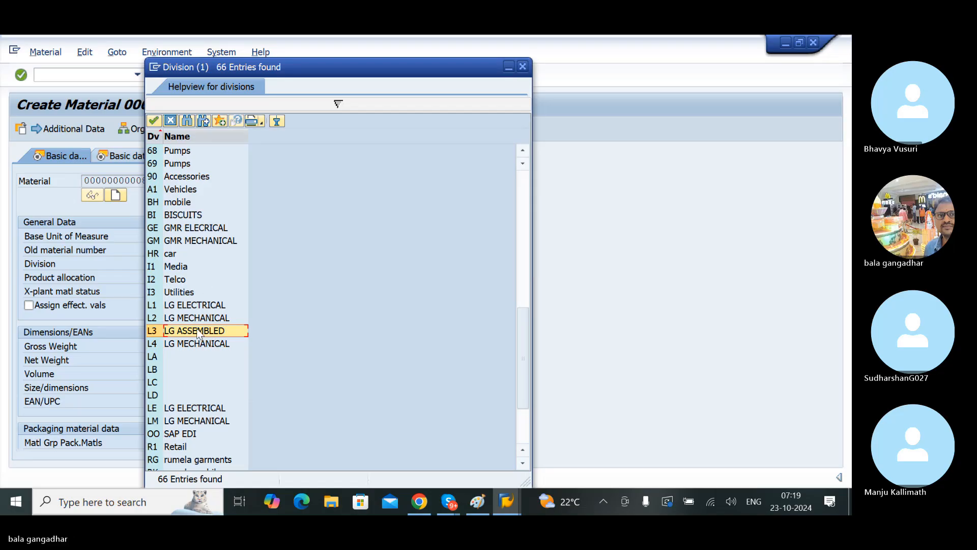
{"action": "left_click", "coordinate": [181, 318]}
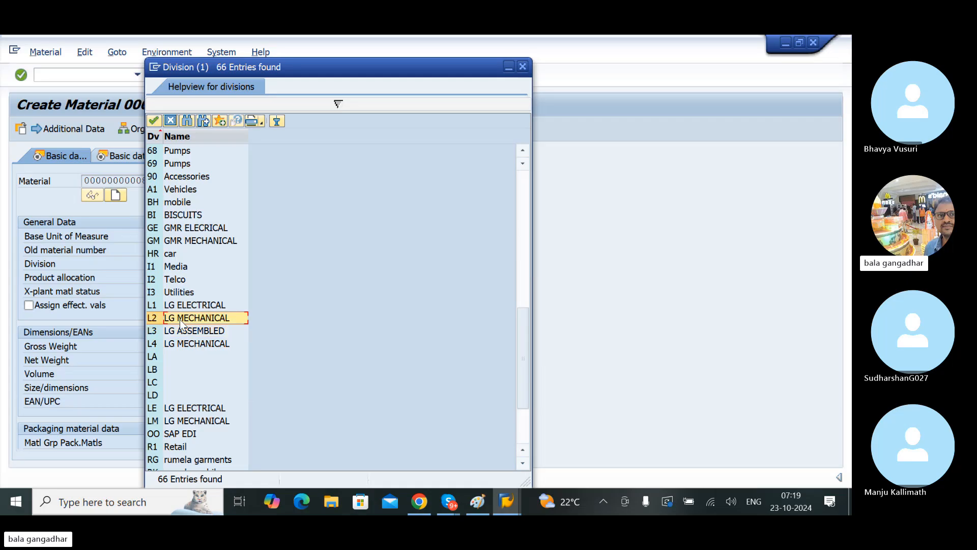
{"action": "double_click", "coordinate": [179, 319]}
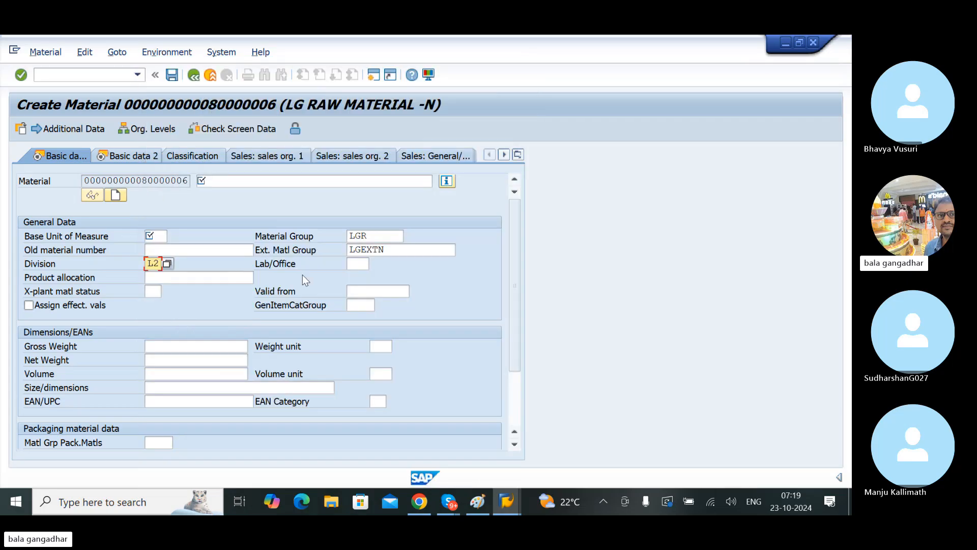
Step: Switch back to the customizing session, leave the external material groups and select the Define Divisions activity in the IMG
{"action": "mouse_move", "coordinate": [506, 503]}
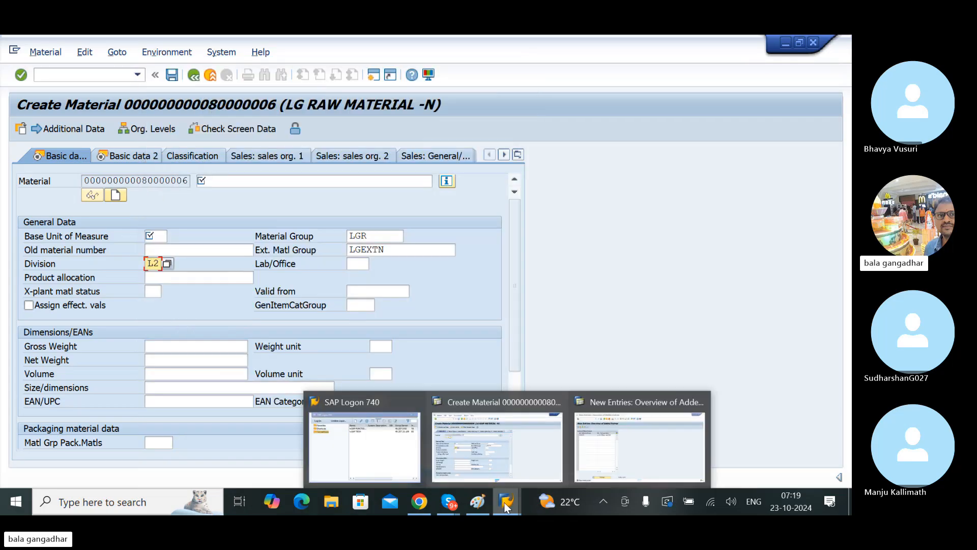
{"action": "left_click", "coordinate": [618, 446]}
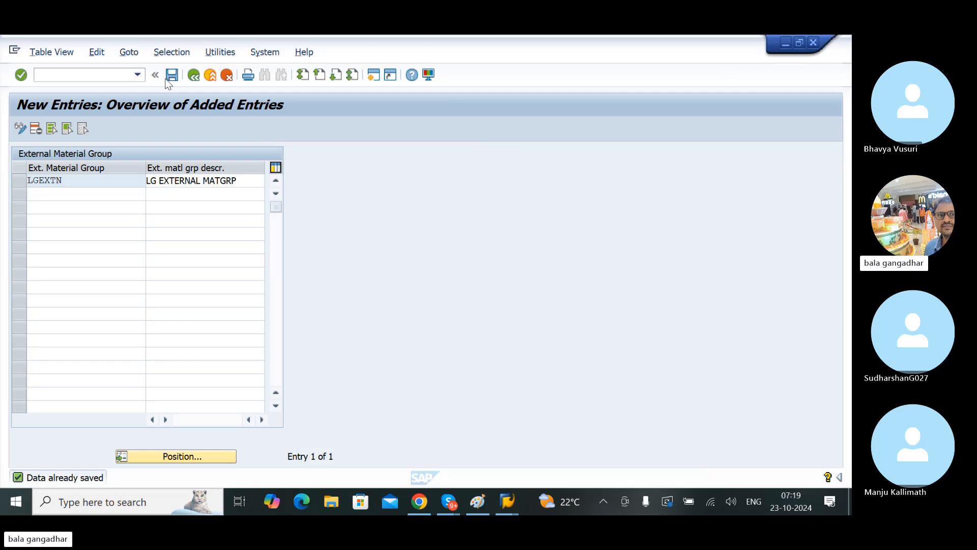
{"action": "left_click", "coordinate": [196, 75]}
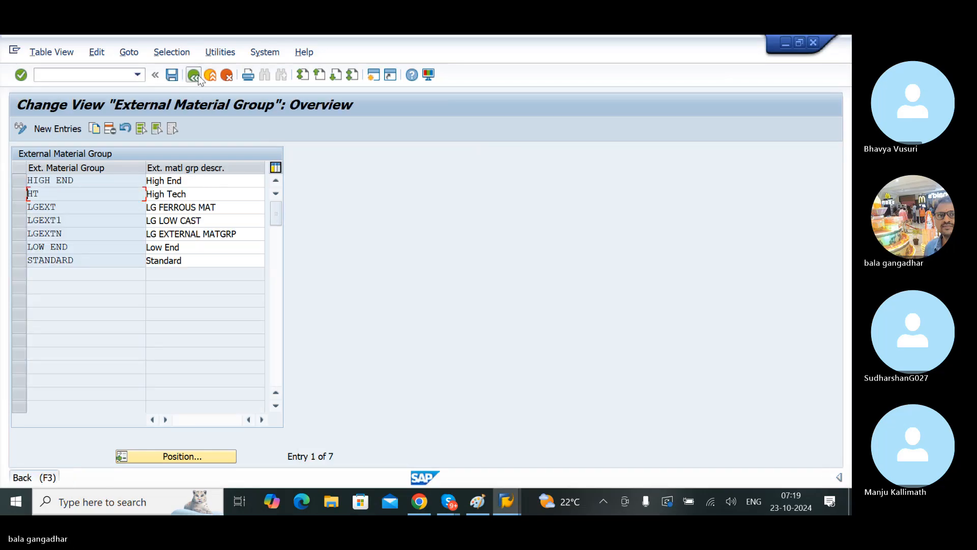
{"action": "left_click", "coordinate": [198, 74]}
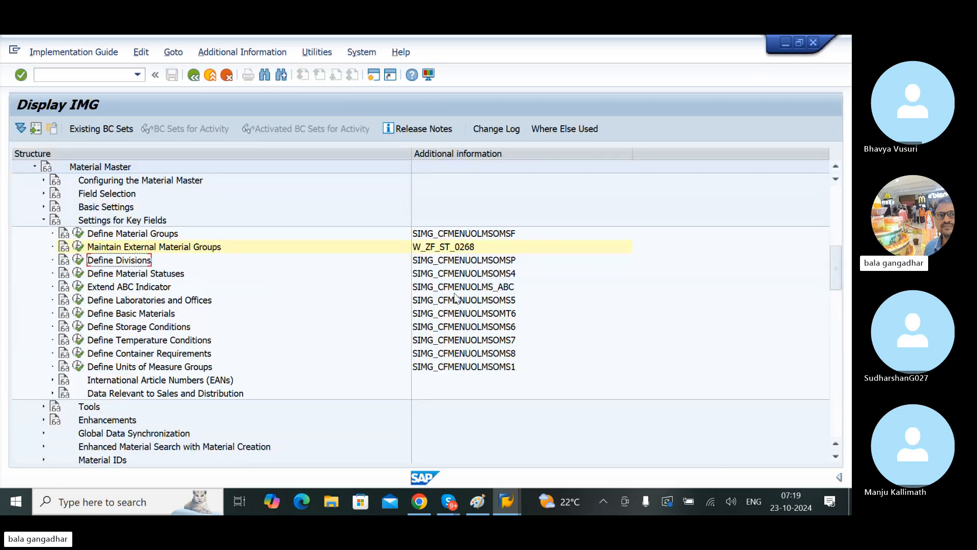
{"action": "left_click", "coordinate": [501, 261]}
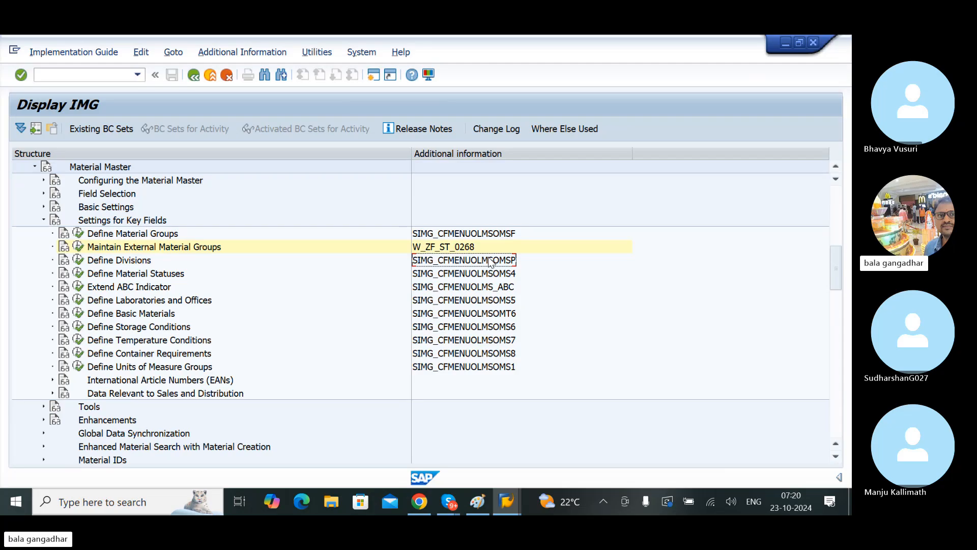
{"action": "left_click", "coordinate": [120, 264]}
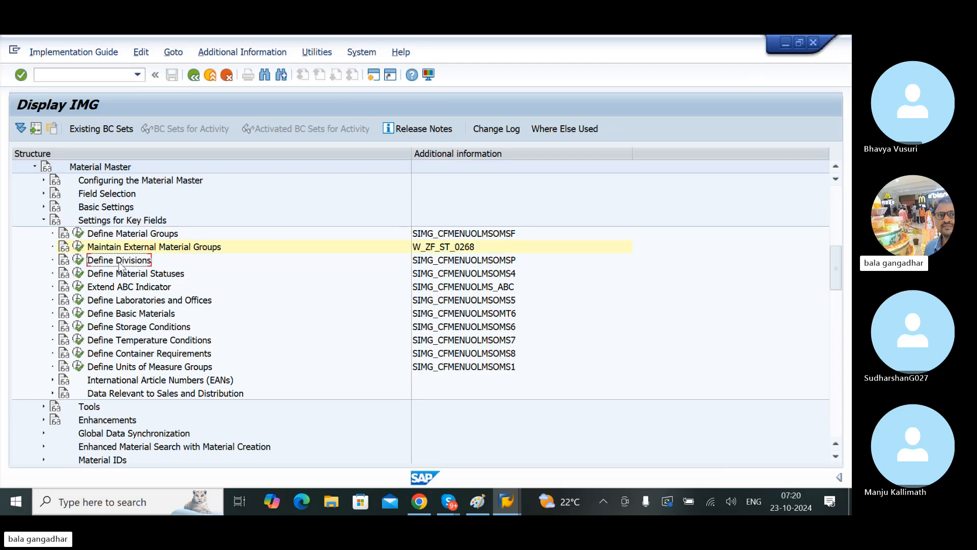
Step: Open the Define Divisions activity, look through the LG divisions in the overview and return to the IMG
{"action": "left_click", "coordinate": [79, 260]}
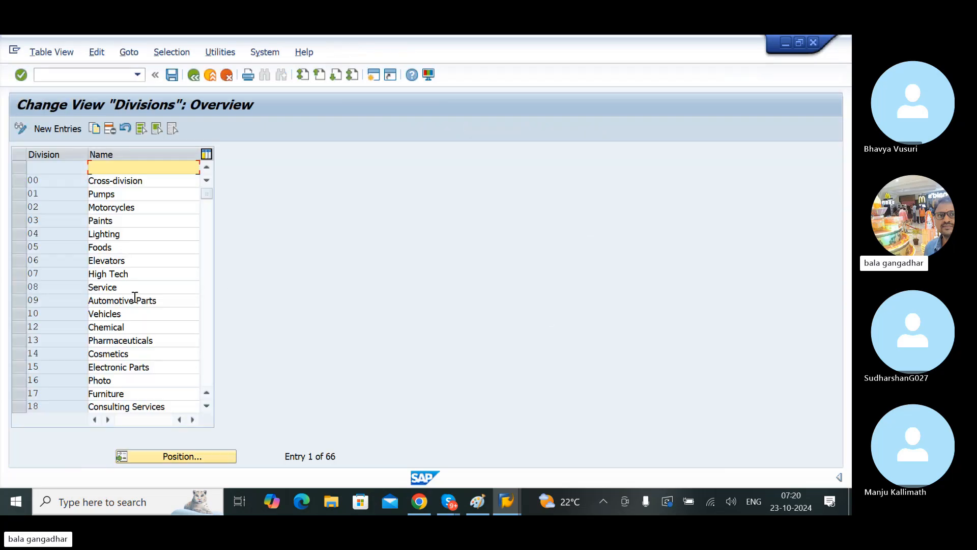
{"action": "left_click", "coordinate": [117, 367]}
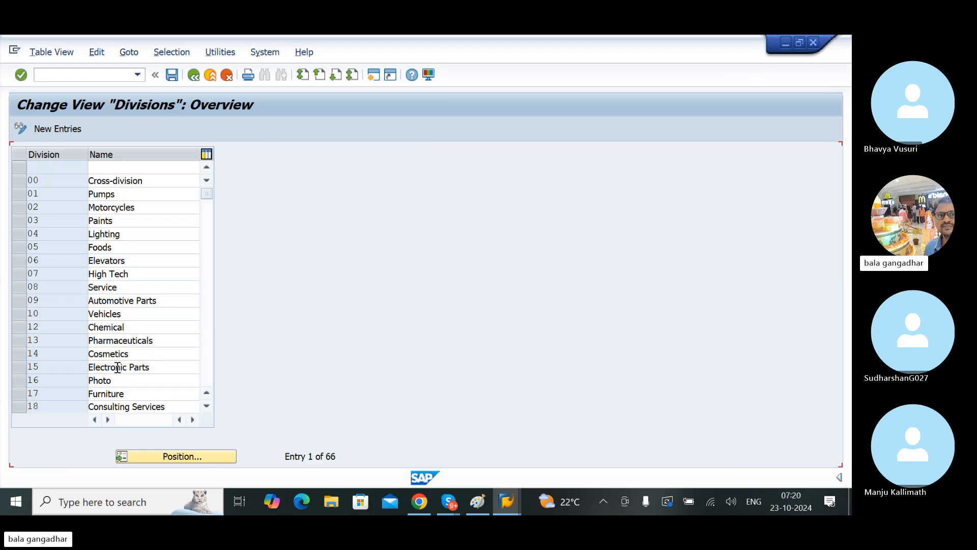
{"action": "scroll", "coordinate": [117, 369], "scroll_direction": "down", "scroll_amount": 6}
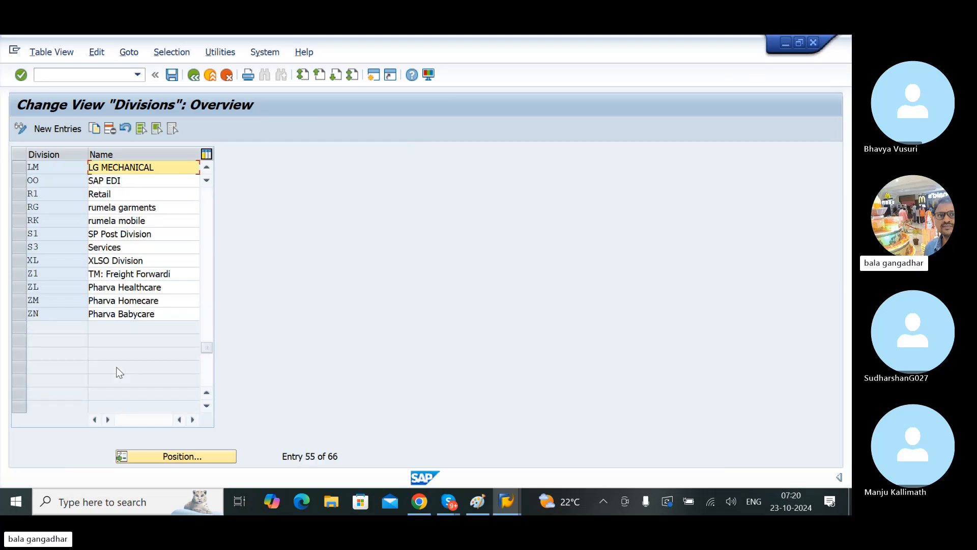
{"action": "scroll", "coordinate": [116, 369], "scroll_direction": "up", "scroll_amount": 6}
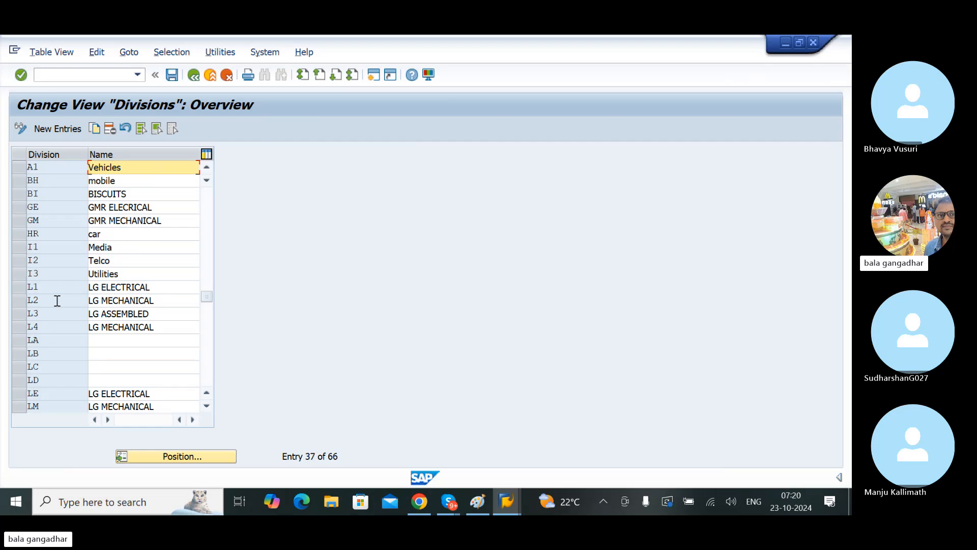
{"action": "left_click", "coordinate": [194, 76]}
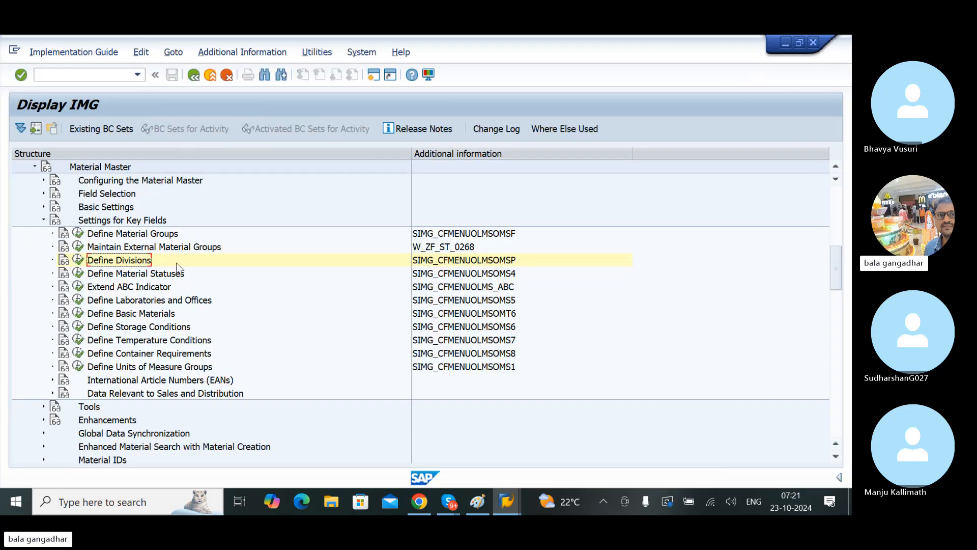
Step: Open the Define Material Statuses activity in the IMG and start a new entry
{"action": "left_click", "coordinate": [138, 275]}
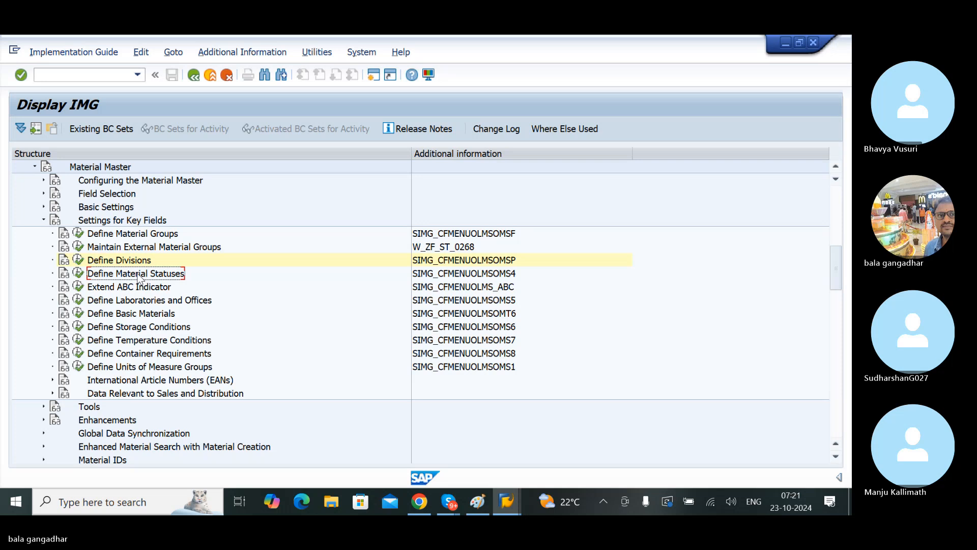
{"action": "left_click", "coordinate": [78, 275]}
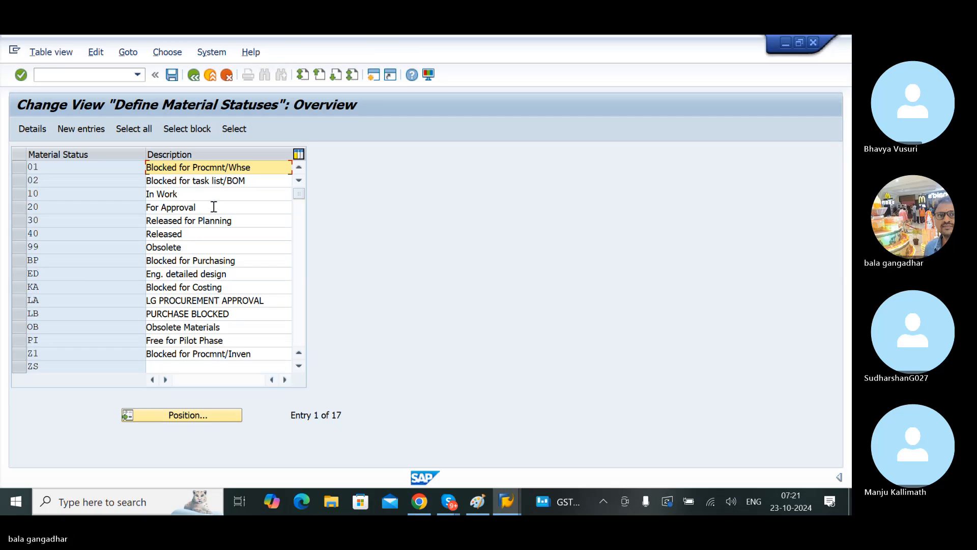
{"action": "left_click", "coordinate": [91, 127]}
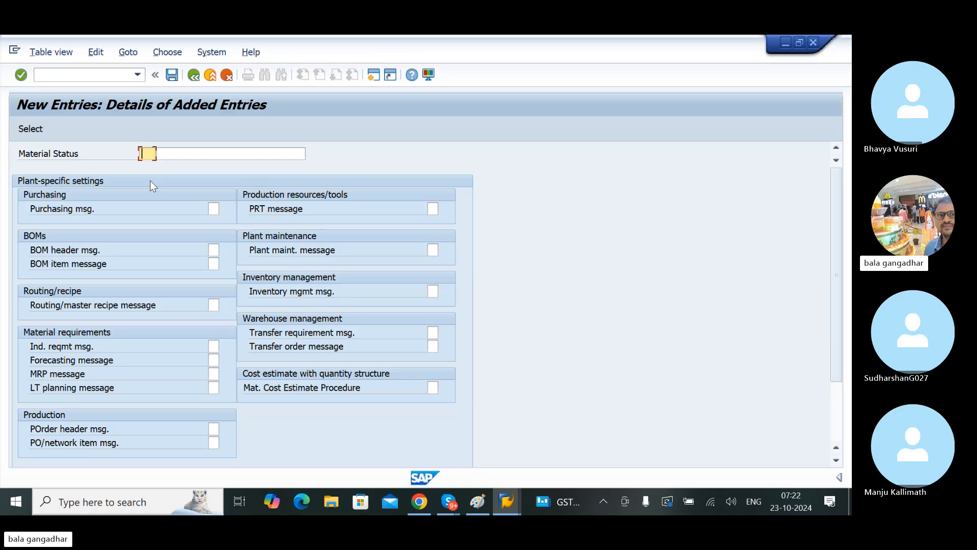
Step: Enter the key LB and the description LG BLOCKED FOR PROCURE for the new material status
{"action": "key", "text": "Tab"}
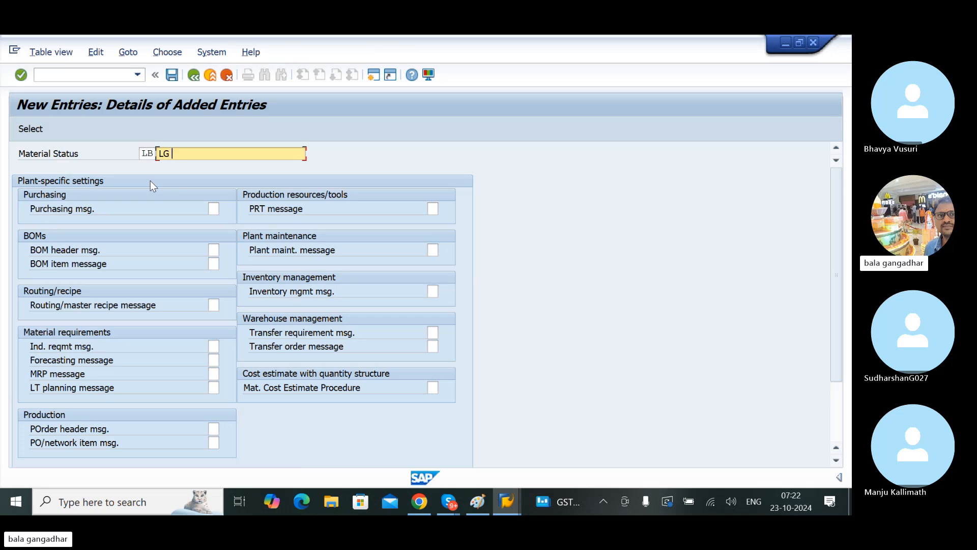
{"action": "type", "text": "LG BLOXKWS "}
{"action": "type", "text": "==="}
{"action": "key", "text": "BackSpace"}
{"action": "key", "text": "BackSpace"}
{"action": "key", "text": "BackSpace"}
{"action": "key", "text": "BackSpace"}
{"action": "key", "text": "BackSpace"}
{"action": "key", "text": "BackSpace"}
{"action": "key", "text": "BackSpace"}
{"action": "key", "text": "BackSpace"}
{"action": "key", "text": "Delete"}
{"action": "type", "text": "CKED"}
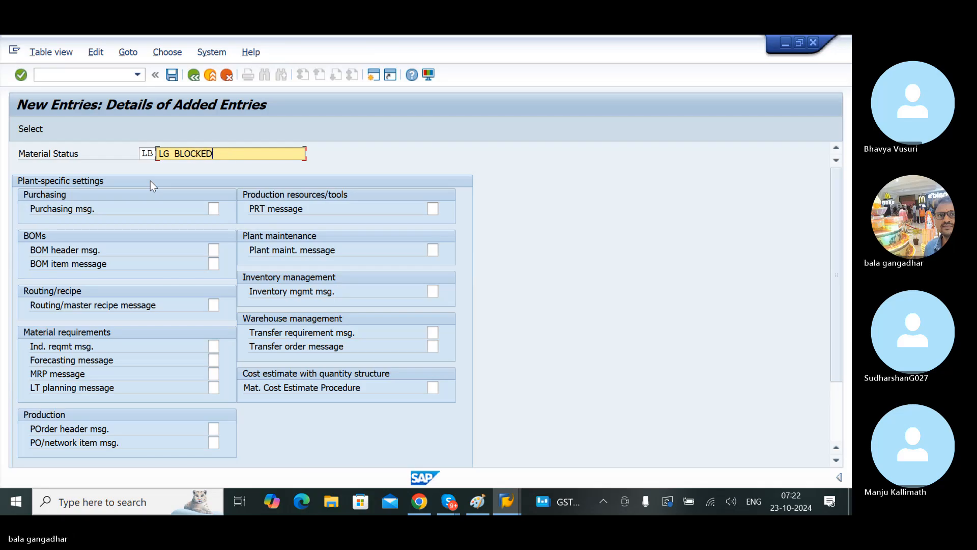
{"action": "type", "text": " FOR PROC"}
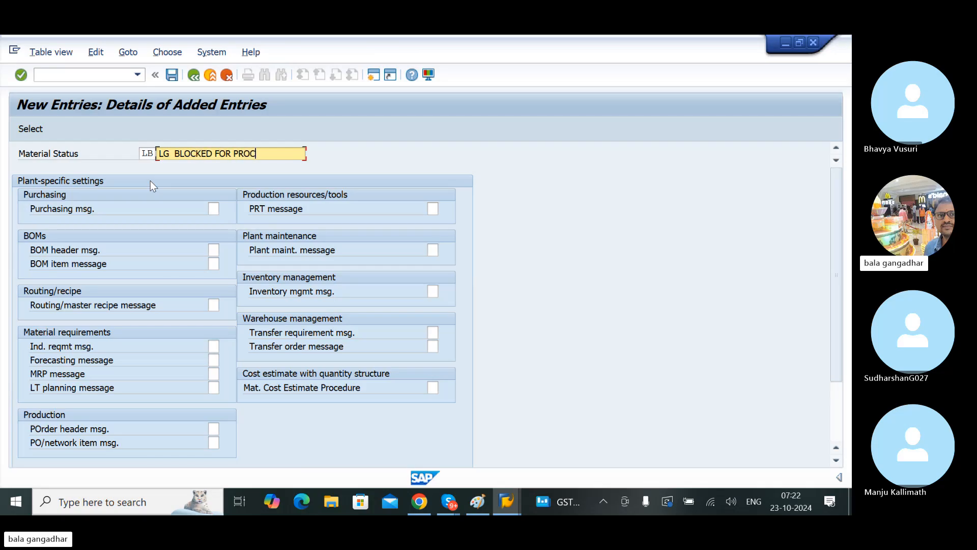
{"action": "type", "text": "UR"}
{"action": "key", "text": "BackSpace"}
{"action": "type", "text": "UREME"}
{"action": "key", "text": "Tab"}
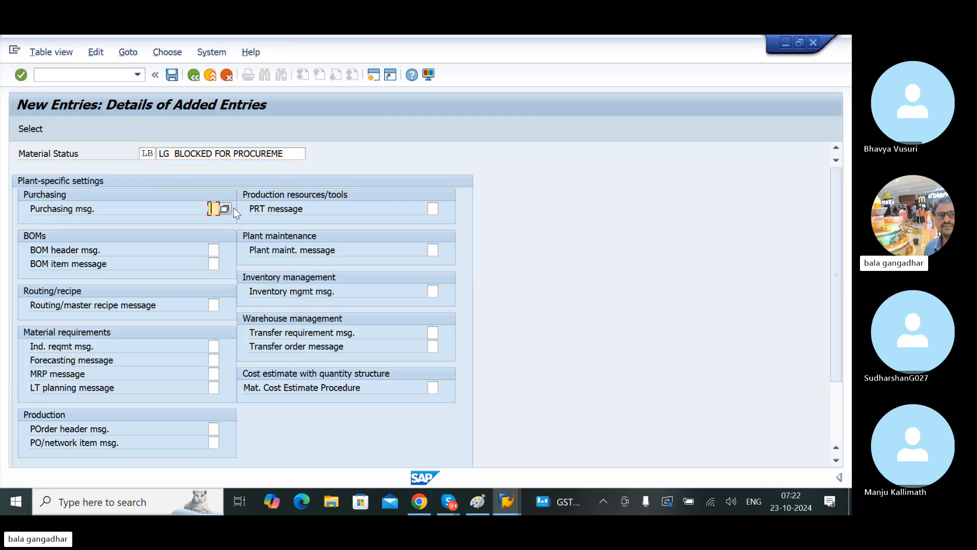
{"action": "left_click", "coordinate": [290, 155]}
{"action": "key", "text": "BackSpace"}
{"action": "key", "text": "BackSpace"}
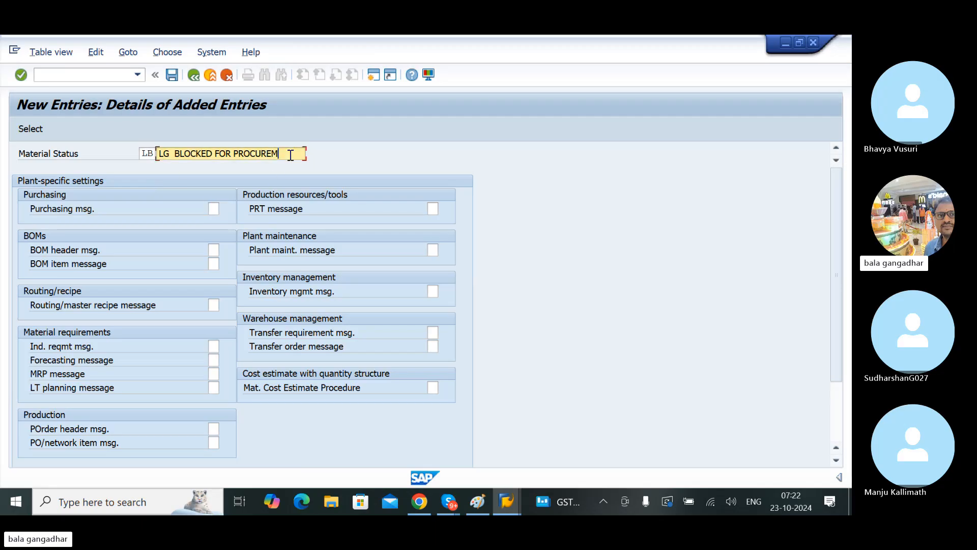
{"action": "key", "text": "Tab"}
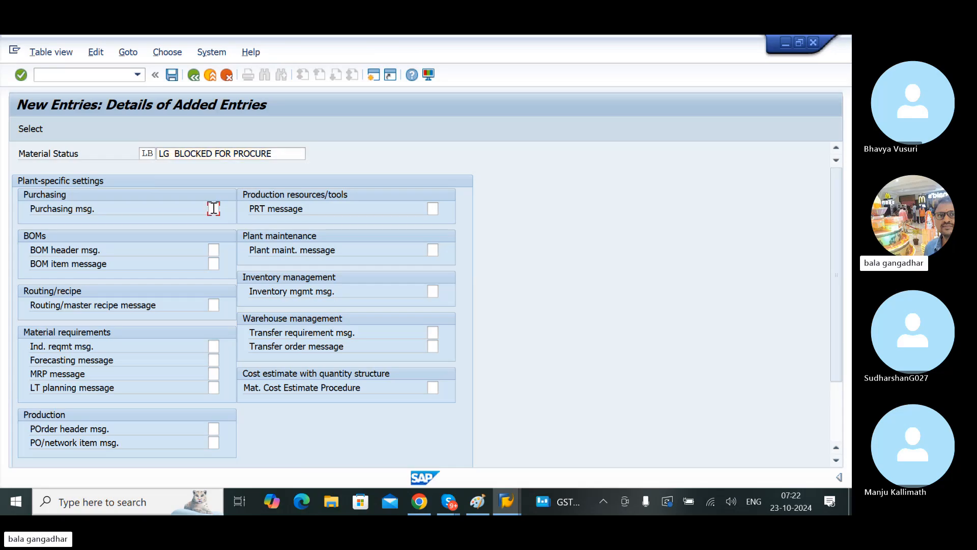
Step: Set the purchasing message to B (Error message) from the value list and try to save the material status
{"action": "left_click", "coordinate": [224, 209]}
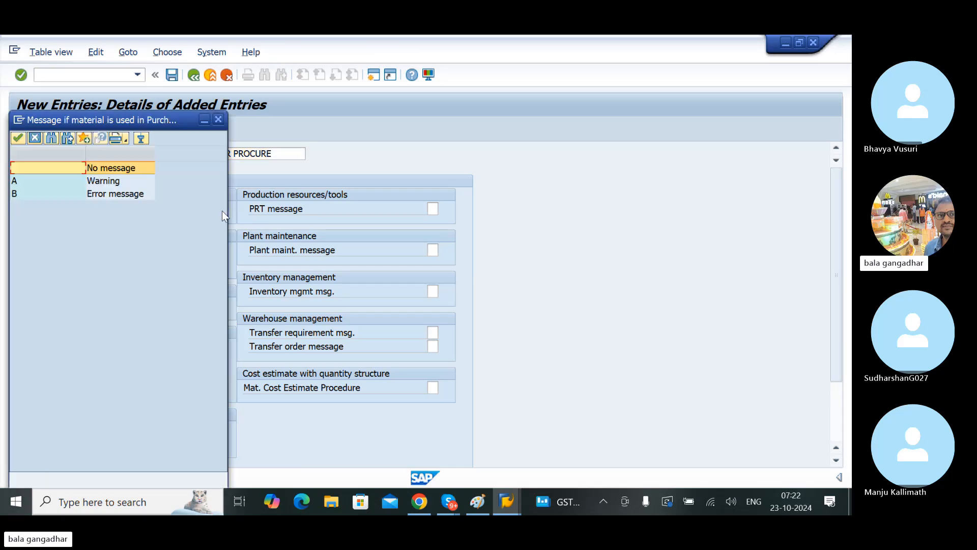
{"action": "double_click", "coordinate": [125, 196]}
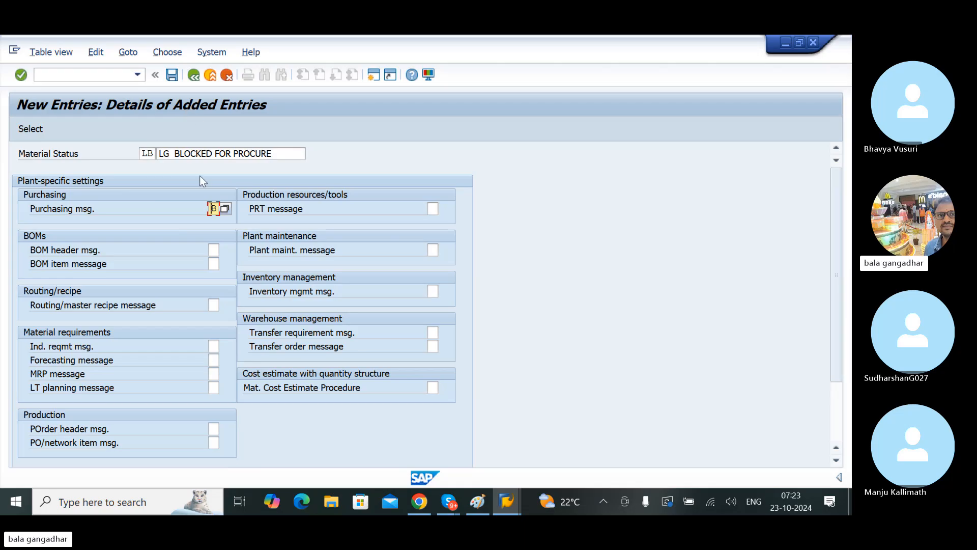
{"action": "left_click", "coordinate": [174, 79]}
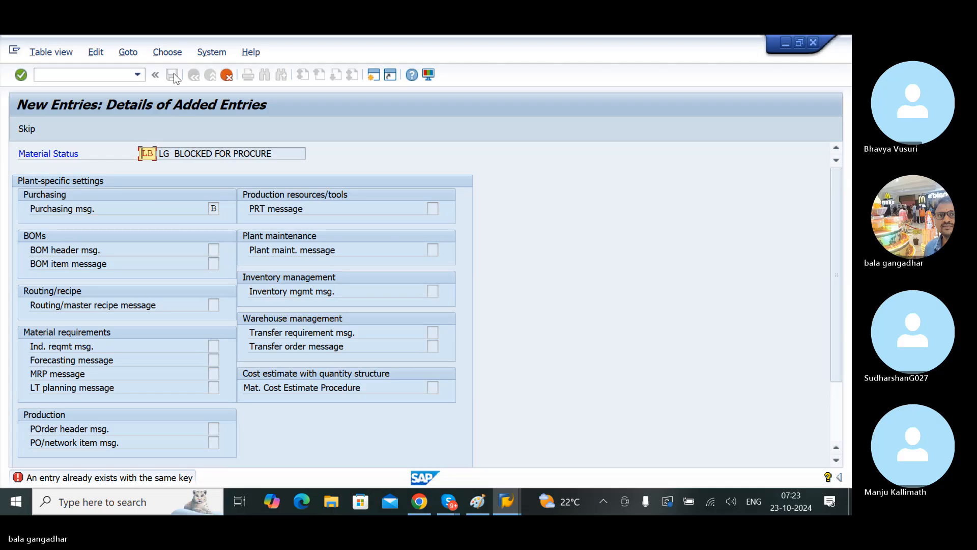
{"action": "left_click", "coordinate": [173, 76]}
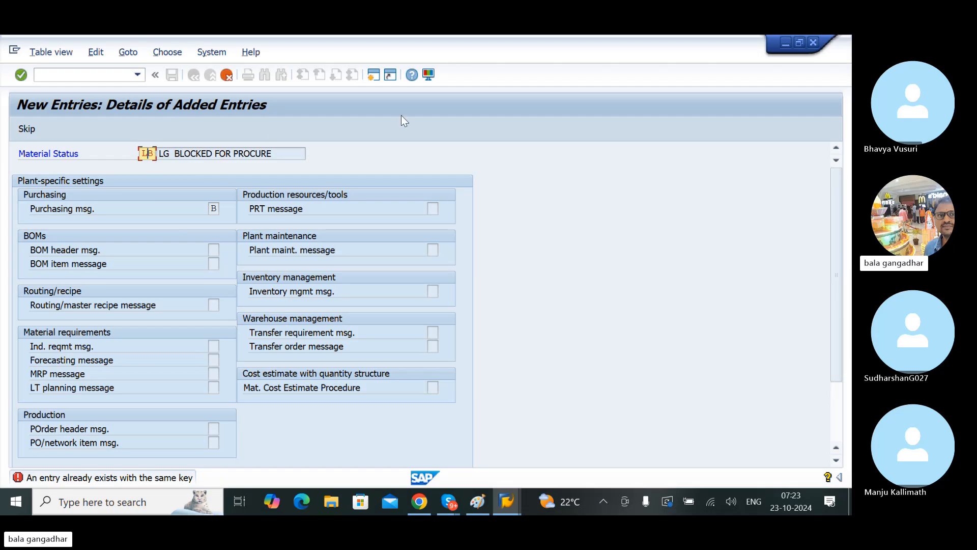
Step: Change the material status key to LP, save the entry and return to the statuses overview
{"action": "key", "text": "BackSpace"}
{"action": "type", "text": "P"}
{"action": "key", "text": "Return"}
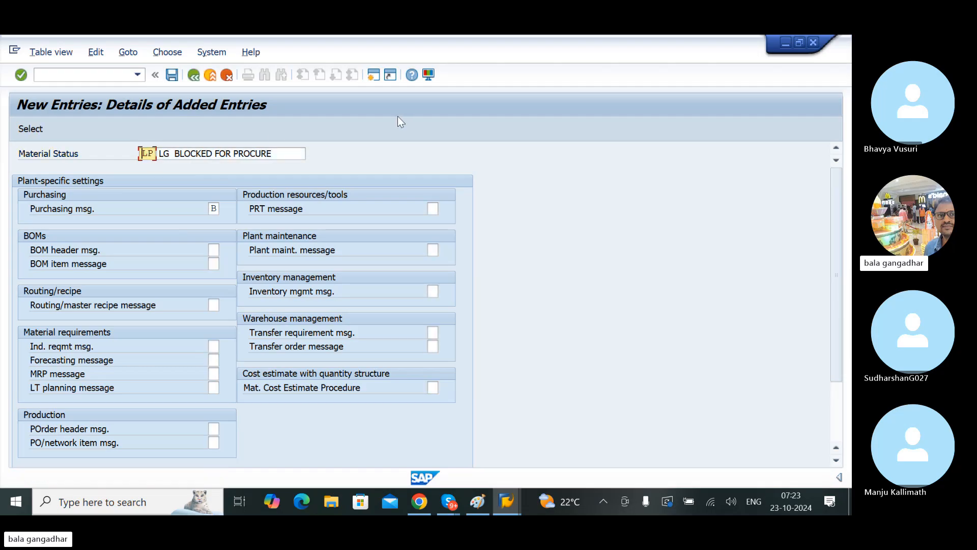
{"action": "left_click", "coordinate": [176, 78]}
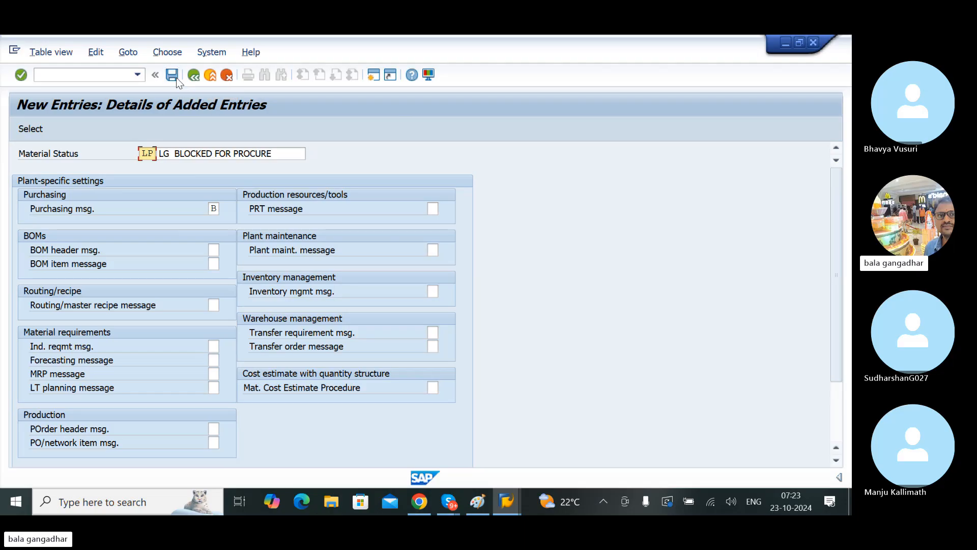
{"action": "key", "text": "Return"}
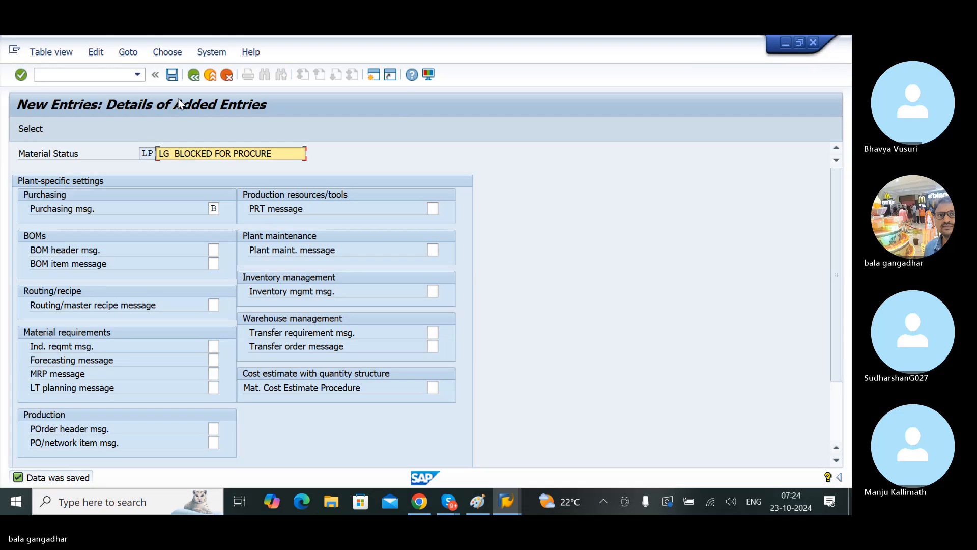
{"action": "left_click", "coordinate": [193, 76]}
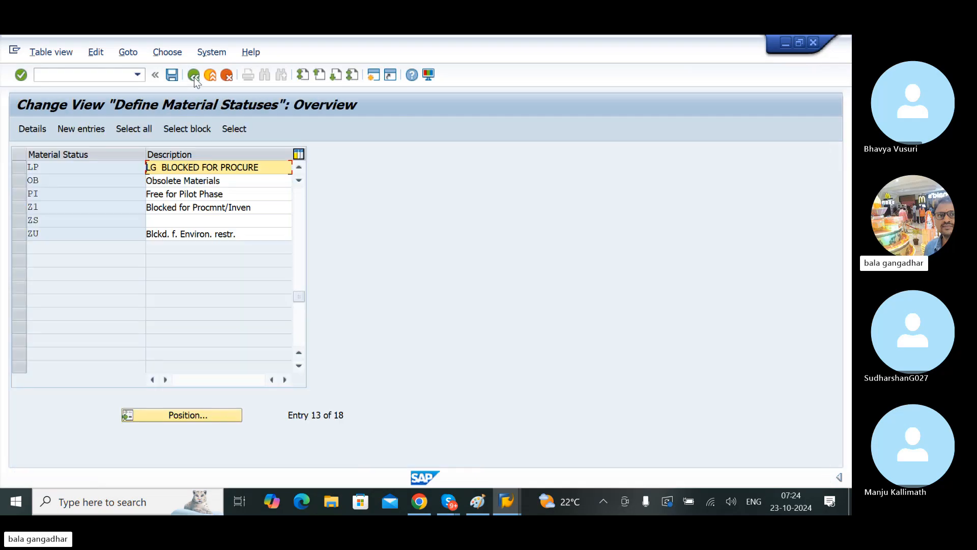
Step: Create another material status with the key LS and the description LG APPROVAL, leaving its message fields empty
{"action": "left_click", "coordinate": [71, 131]}
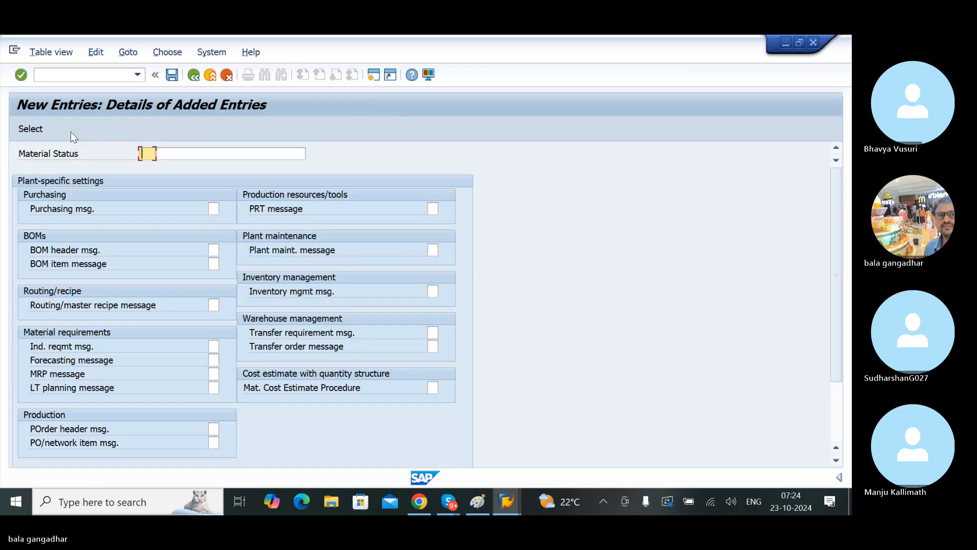
{"action": "type", "text": "L"}
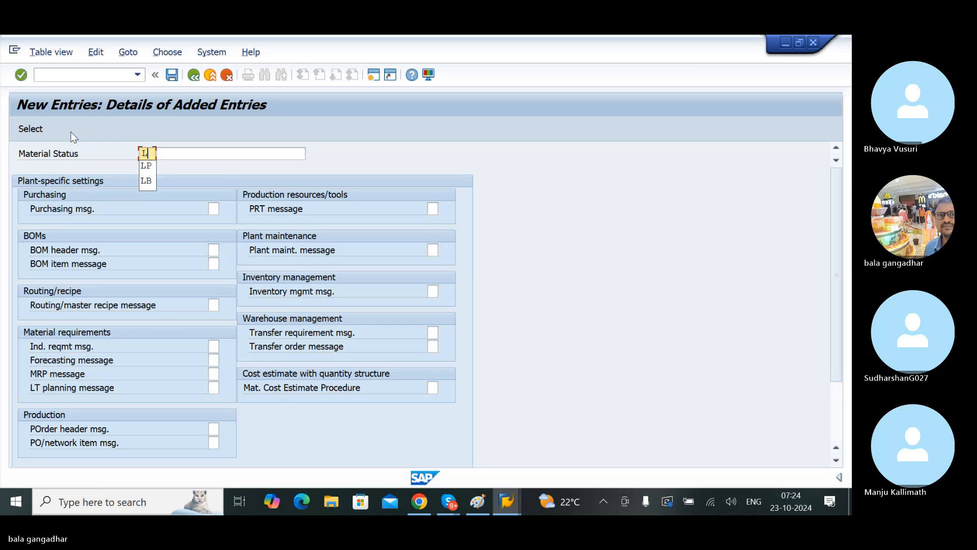
{"action": "type", "text": "S"}
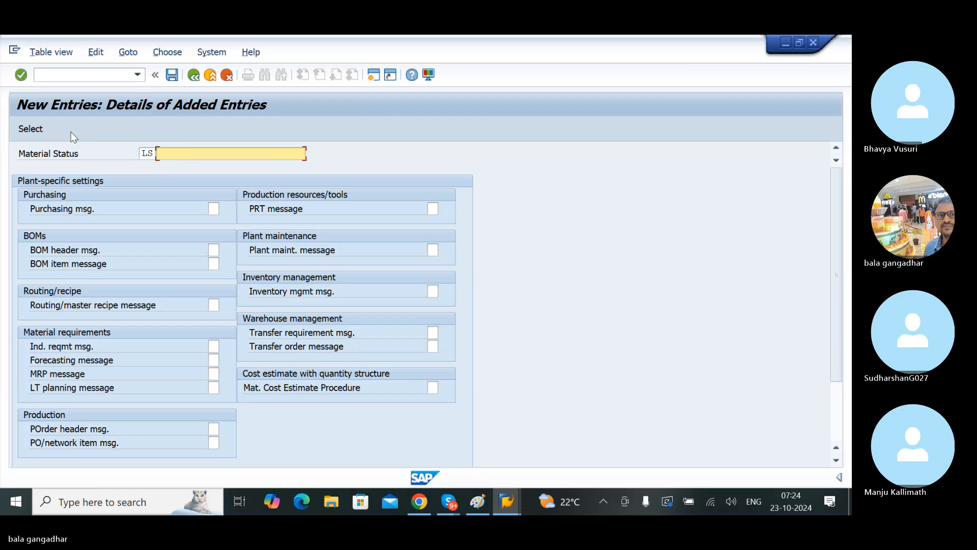
{"action": "type", "text": "LG"}
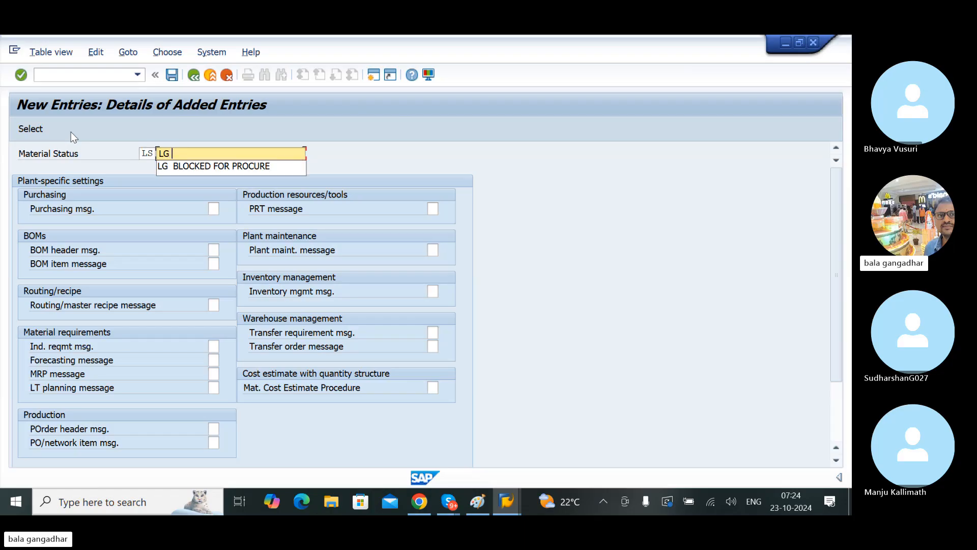
{"action": "type", "text": " APPROVAL"}
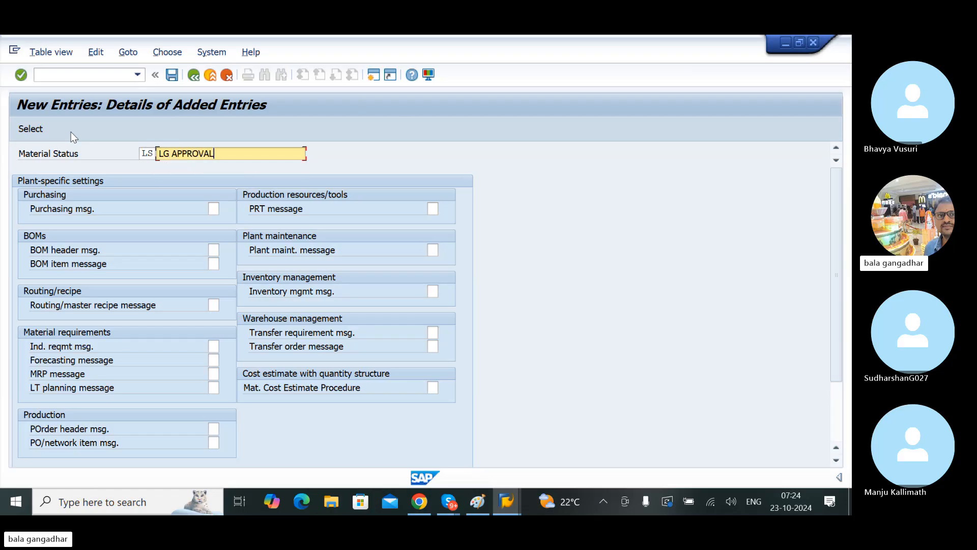
{"action": "key", "text": "Tab"}
{"action": "key", "text": "Return"}
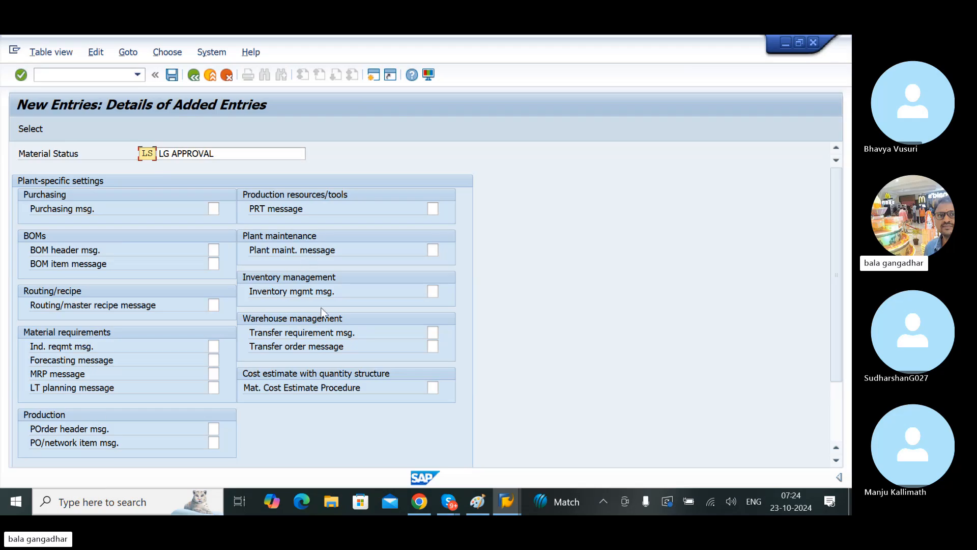
Step: Save the LS material status and return to the material statuses overview
{"action": "left_click", "coordinate": [176, 79]}
{"action": "left_click", "coordinate": [177, 80]}
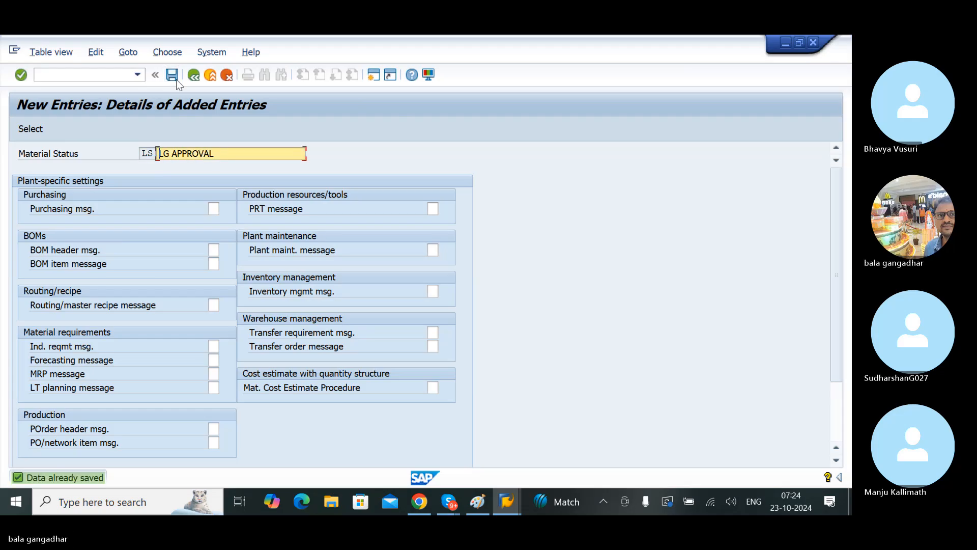
{"action": "left_click", "coordinate": [177, 80]}
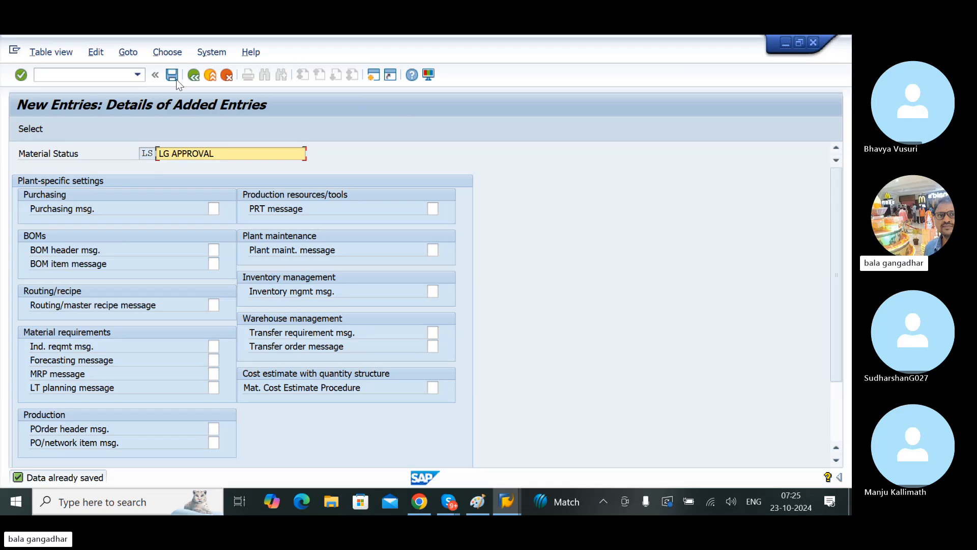
{"action": "left_click", "coordinate": [174, 77]}
{"action": "left_click", "coordinate": [174, 77]}
{"action": "left_click", "coordinate": [194, 77]}
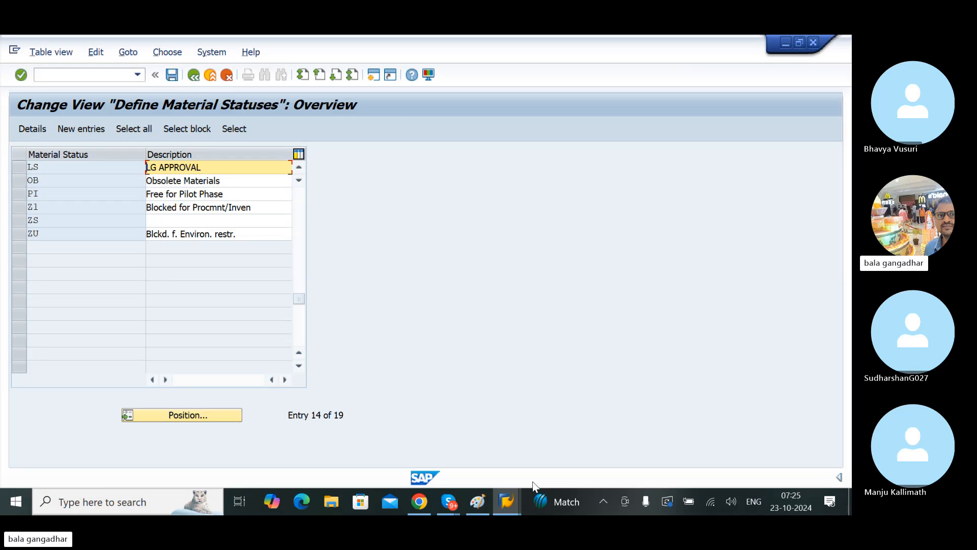
Step: Switch to the Create Material session and check the X-plant material status value list for the LP and LS entries
{"action": "mouse_move", "coordinate": [511, 494]}
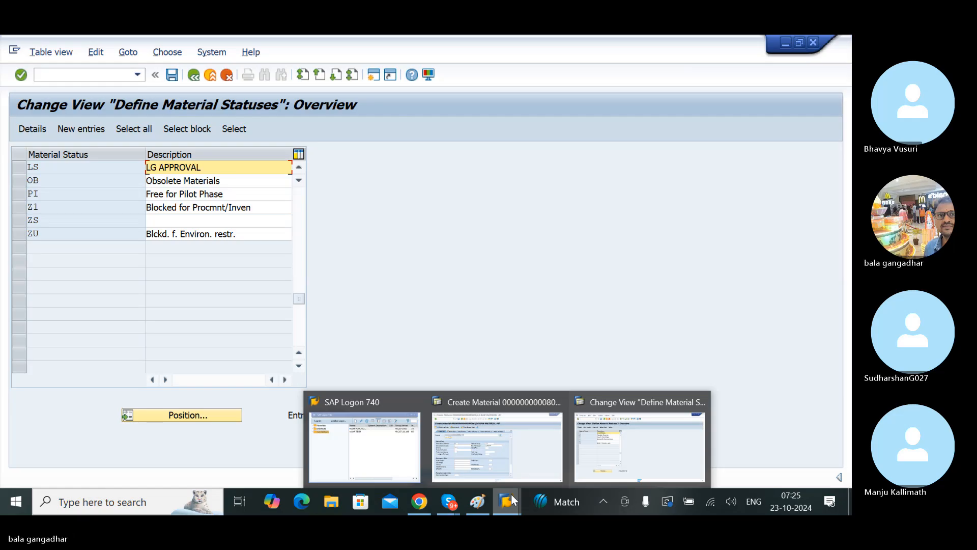
{"action": "left_click", "coordinate": [494, 462]}
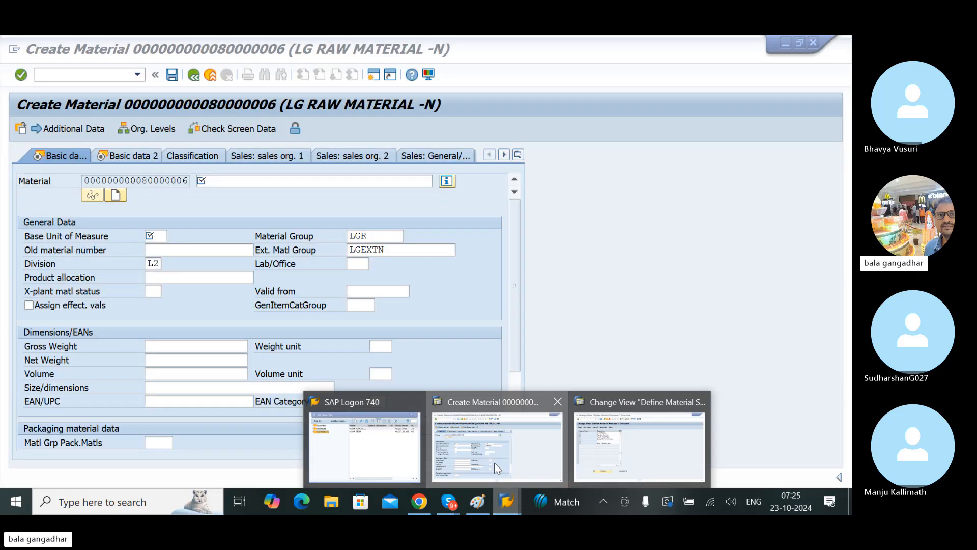
{"action": "left_click", "coordinate": [153, 290]}
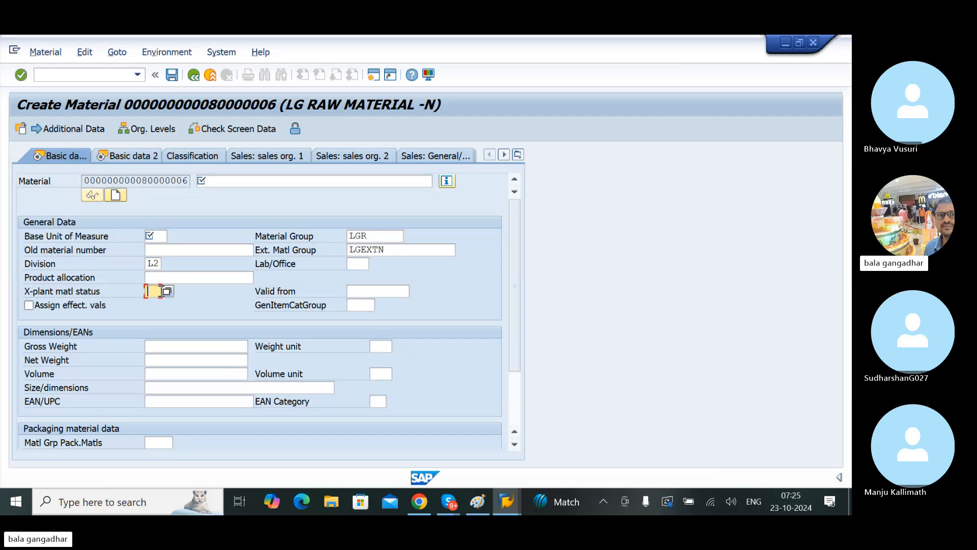
{"action": "left_click", "coordinate": [166, 290]}
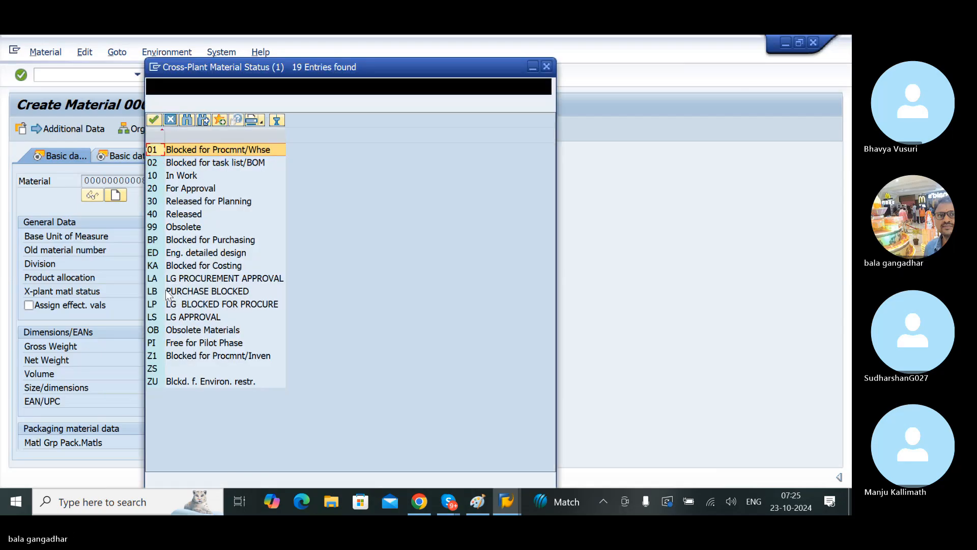
{"action": "left_click", "coordinate": [200, 305]}
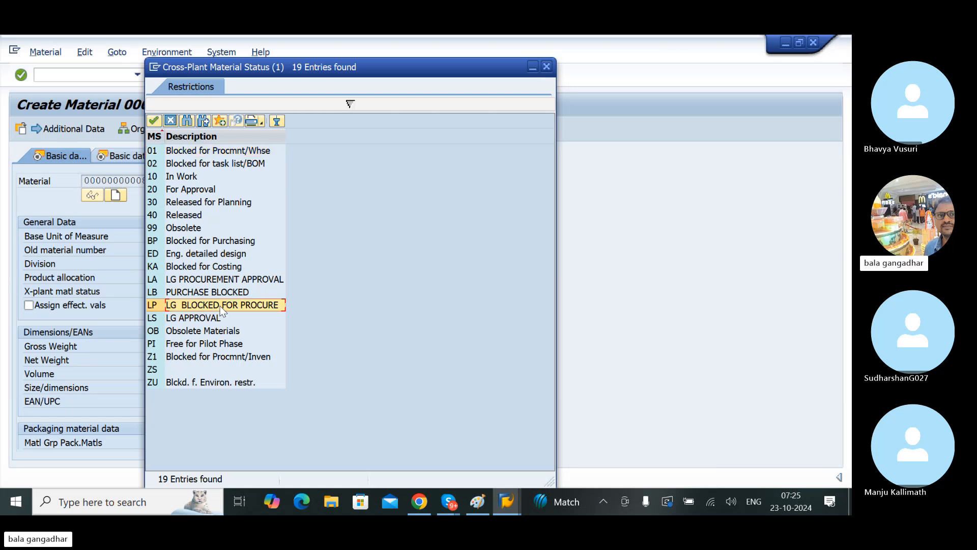
{"action": "left_click", "coordinate": [192, 318]}
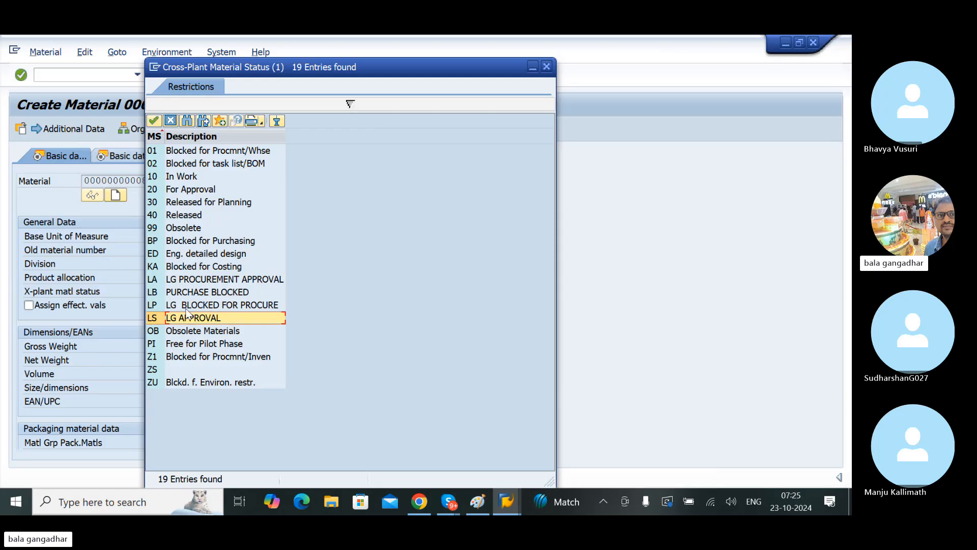
{"action": "left_click", "coordinate": [179, 305]}
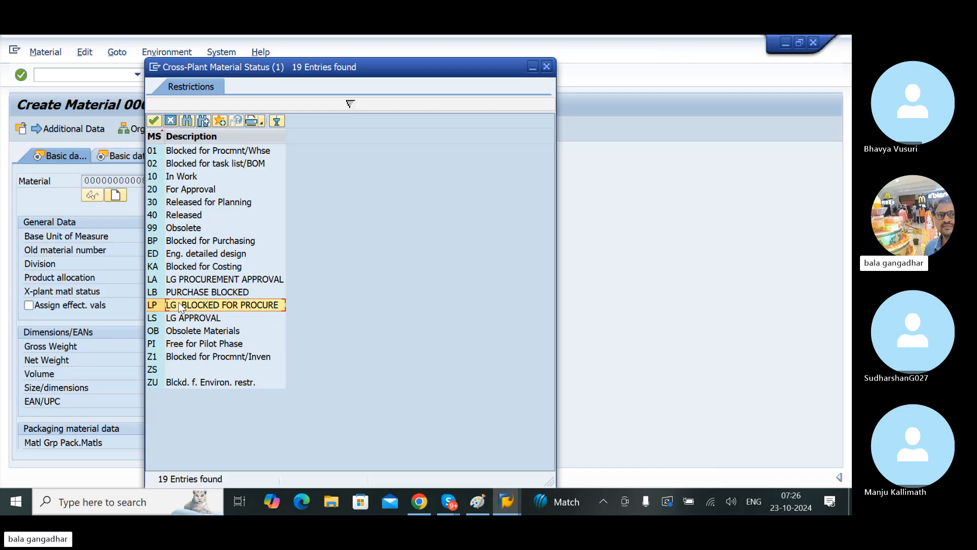
{"action": "double_click", "coordinate": [179, 306]}
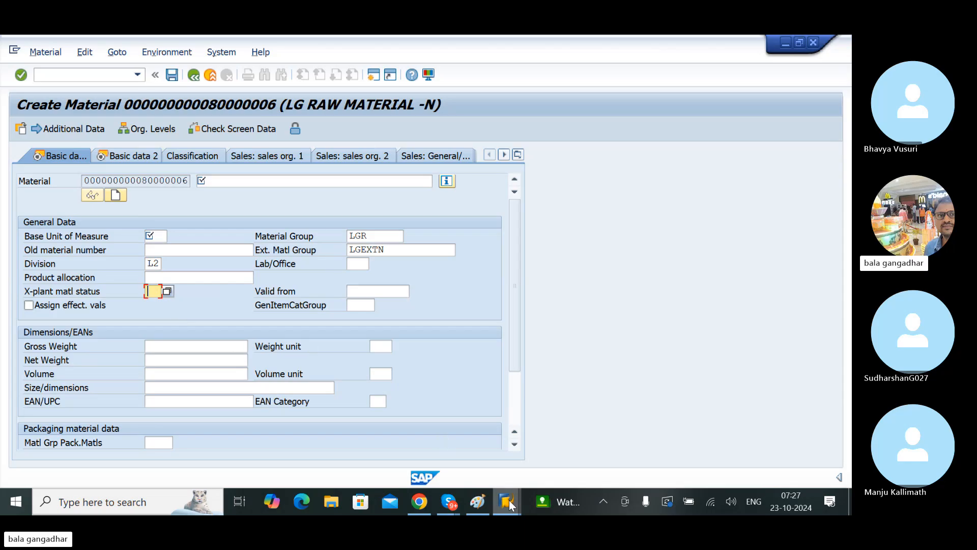
Step: Switch back to the Define Material Statuses session and leave its overview, returning to the IMG structure
{"action": "mouse_move", "coordinate": [509, 500]}
{"action": "mouse_move", "coordinate": [617, 409]}
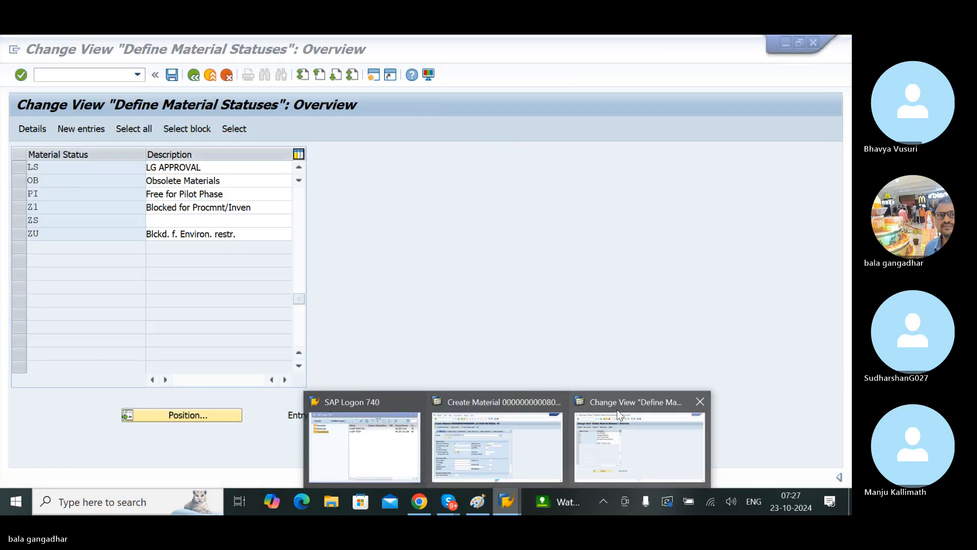
{"action": "mouse_move", "coordinate": [529, 451]}
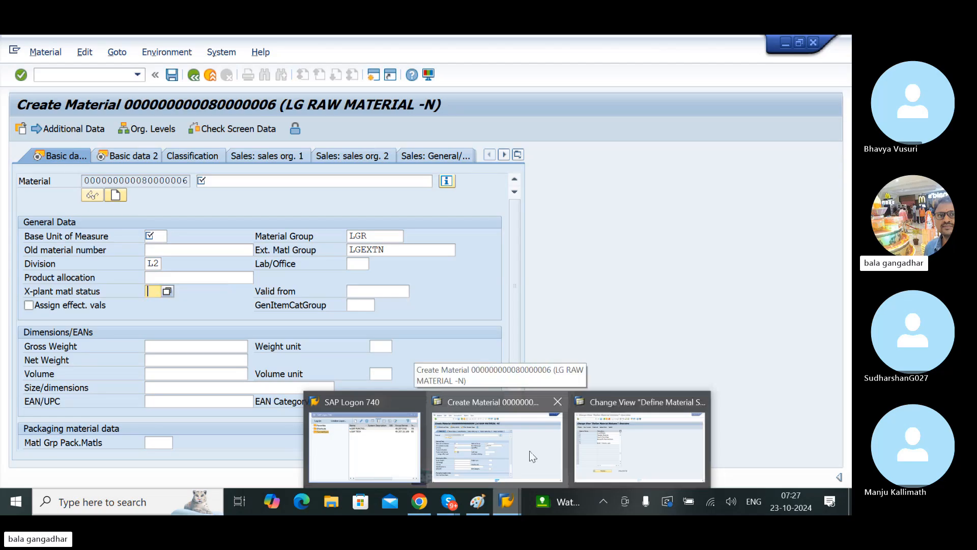
{"action": "left_click", "coordinate": [617, 443]}
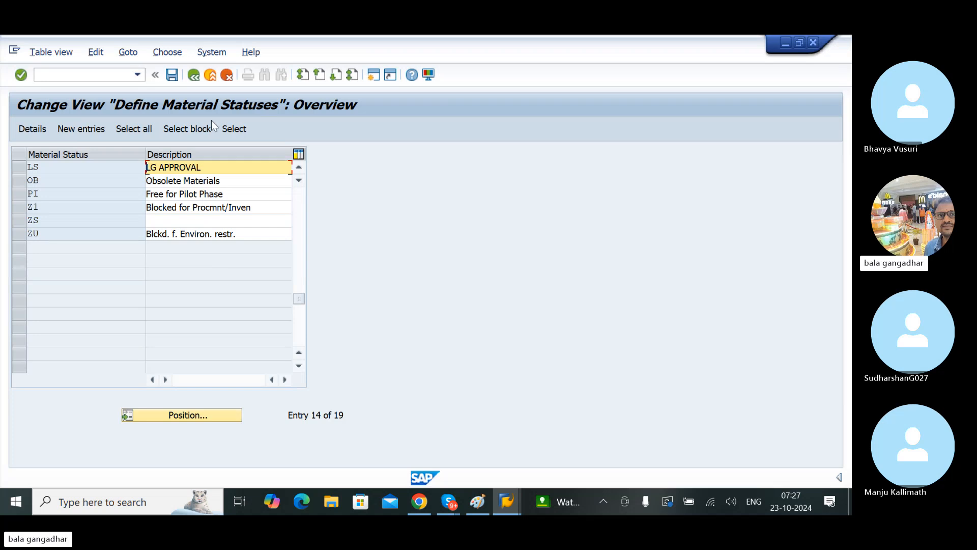
{"action": "left_click", "coordinate": [194, 81]}
{"action": "mouse_move", "coordinate": [506, 501]}
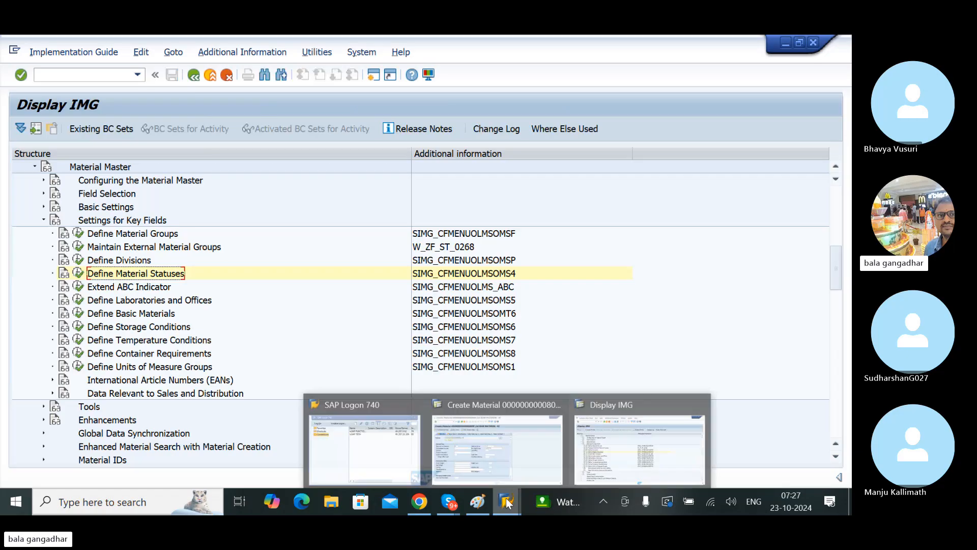
{"action": "left_click", "coordinate": [152, 288]}
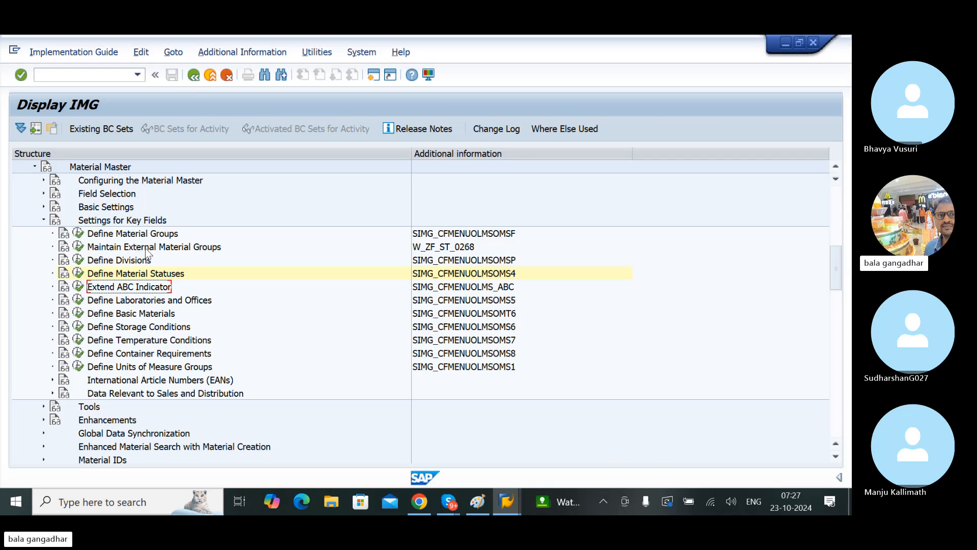
{"action": "left_click", "coordinate": [158, 277]}
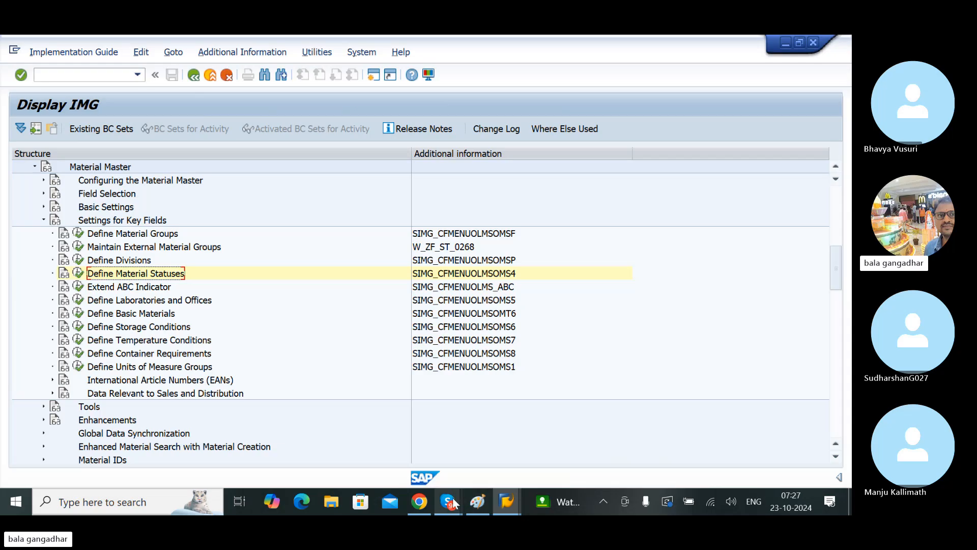
{"action": "mouse_move", "coordinate": [451, 498]}
{"action": "left_click", "coordinate": [413, 443]}
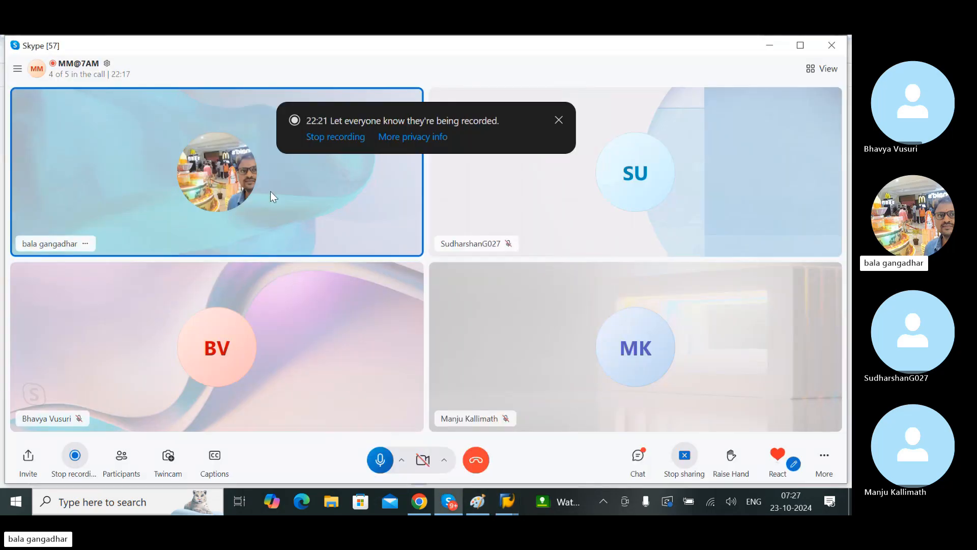
{"action": "left_click", "coordinate": [769, 45]}
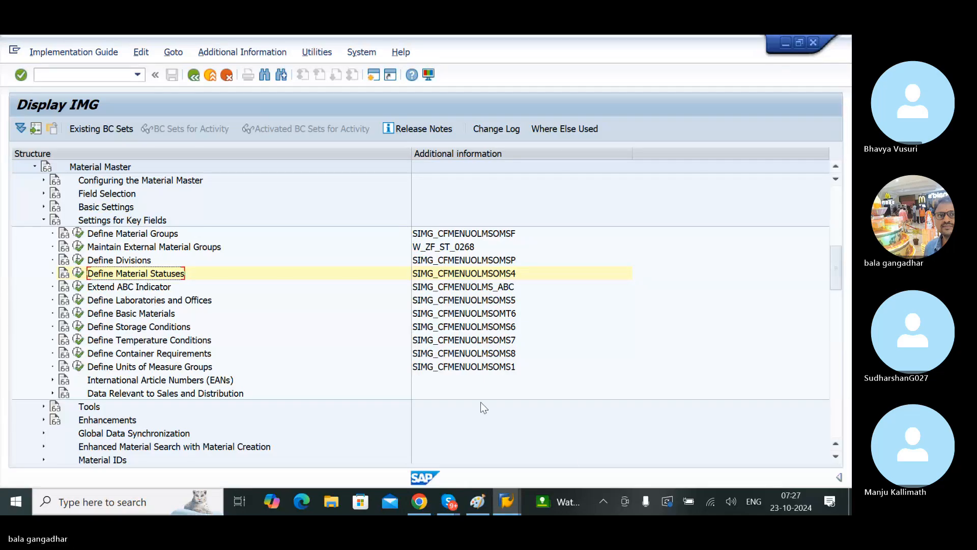
Step: Select the Extend ABC Indicator activity under Settings for Key Fields in the Display IMG session
{"action": "mouse_move", "coordinate": [519, 496]}
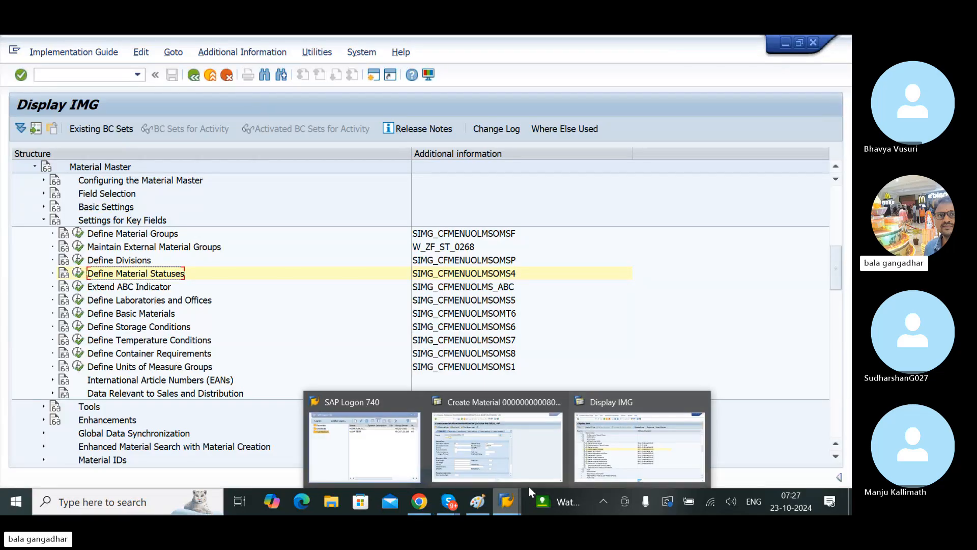
{"action": "mouse_move", "coordinate": [491, 438]}
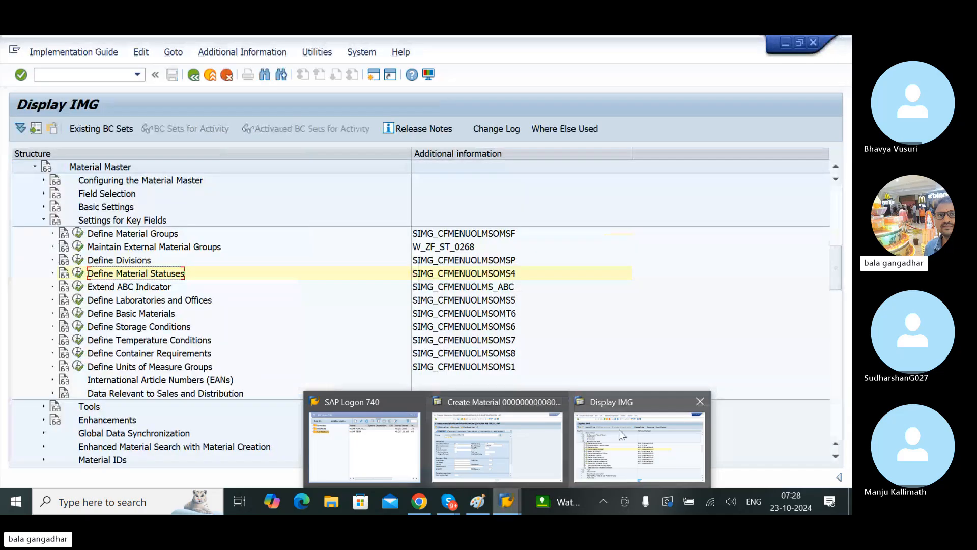
{"action": "left_click", "coordinate": [618, 430]}
{"action": "left_click", "coordinate": [126, 287]}
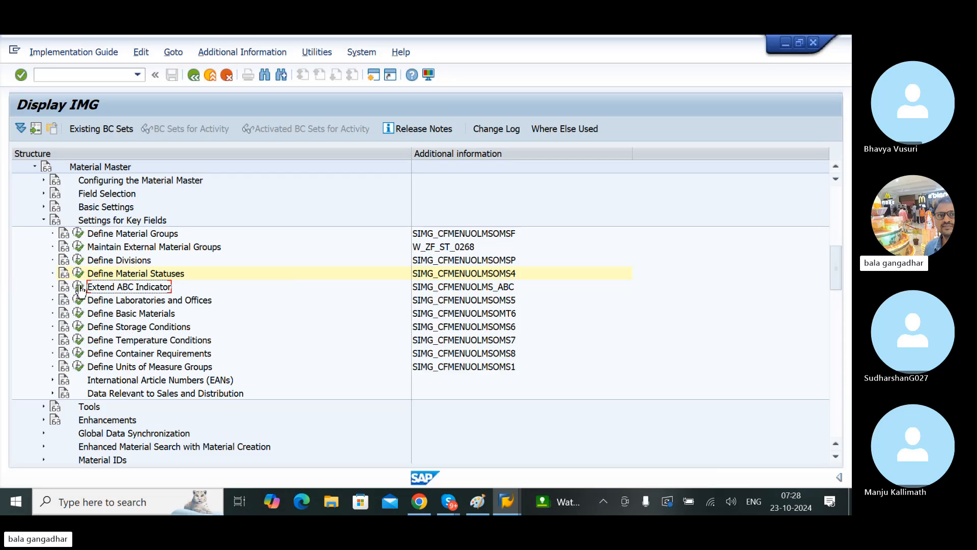
Step: Open the Extend ABC Indicator activity, review its A, B and C entries, and return to the IMG structure
{"action": "left_click", "coordinate": [79, 287]}
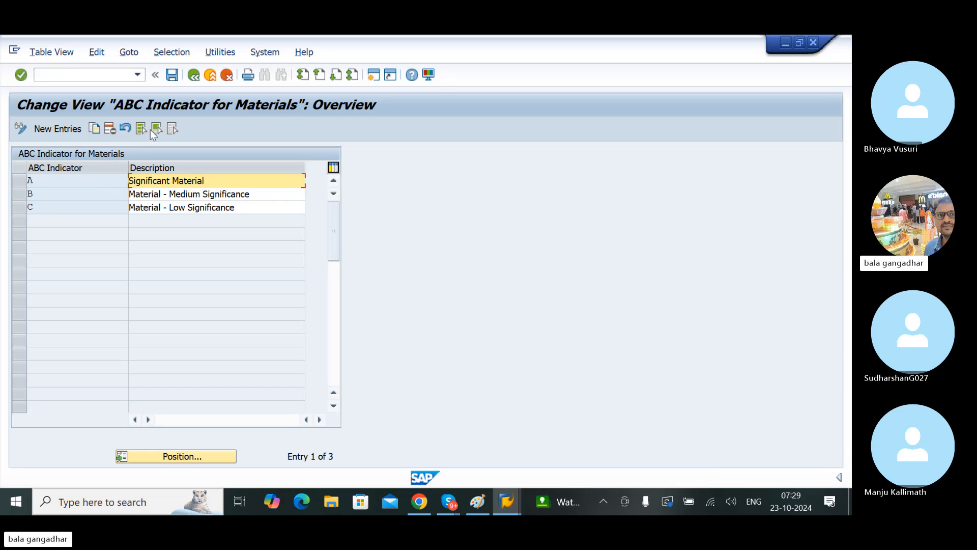
{"action": "left_click", "coordinate": [193, 75]}
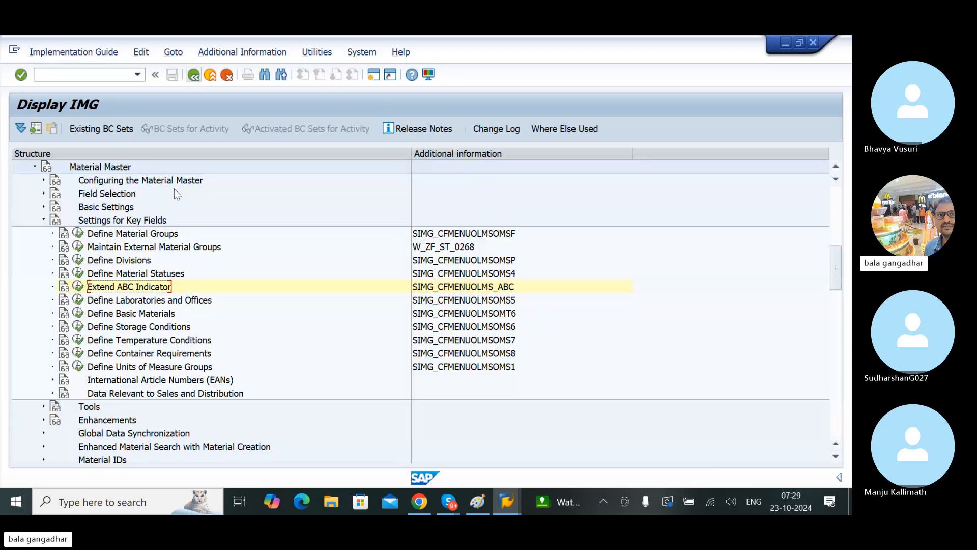
Step: Open Define Laboratories and Offices and add a new Lab/Office entry LG1 with the text LG LAB1
{"action": "left_click", "coordinate": [103, 300]}
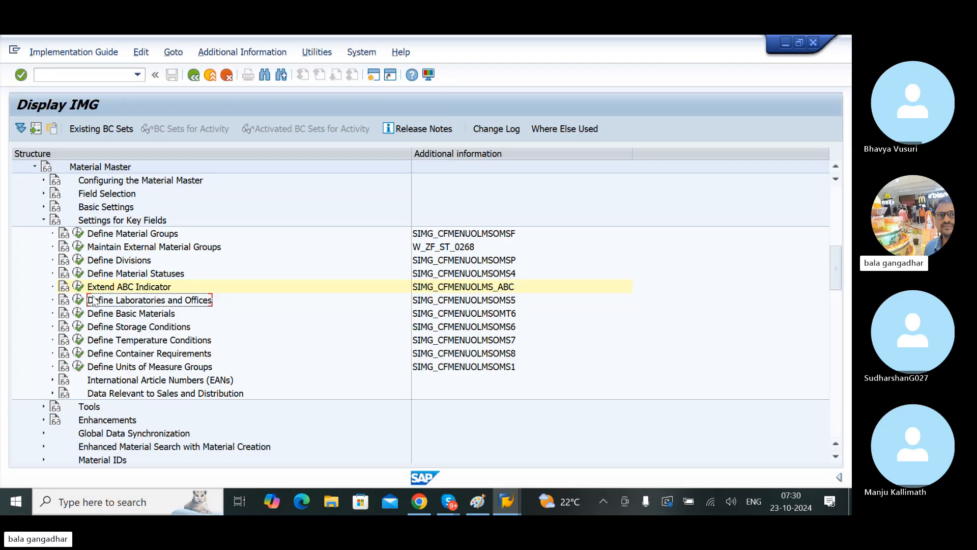
{"action": "left_click", "coordinate": [79, 300]}
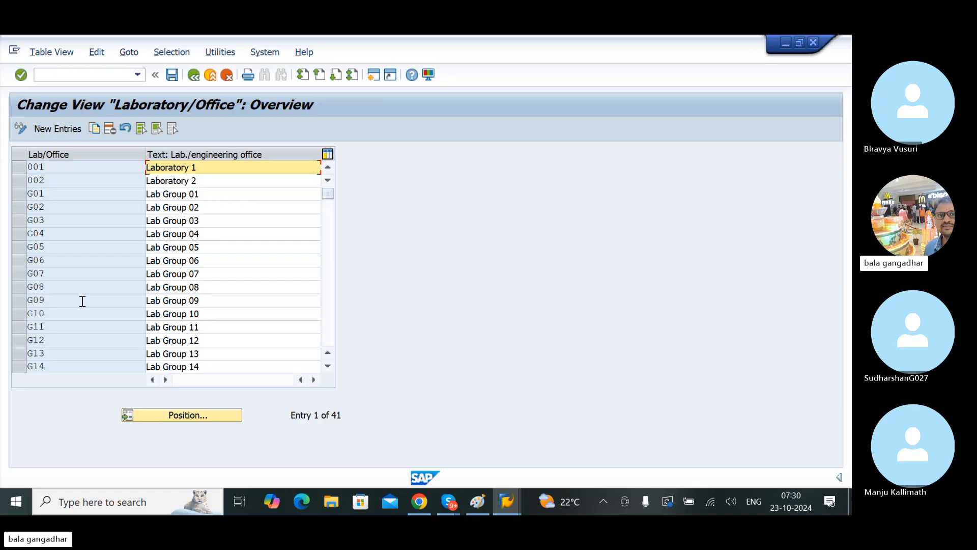
{"action": "left_click", "coordinate": [57, 129]}
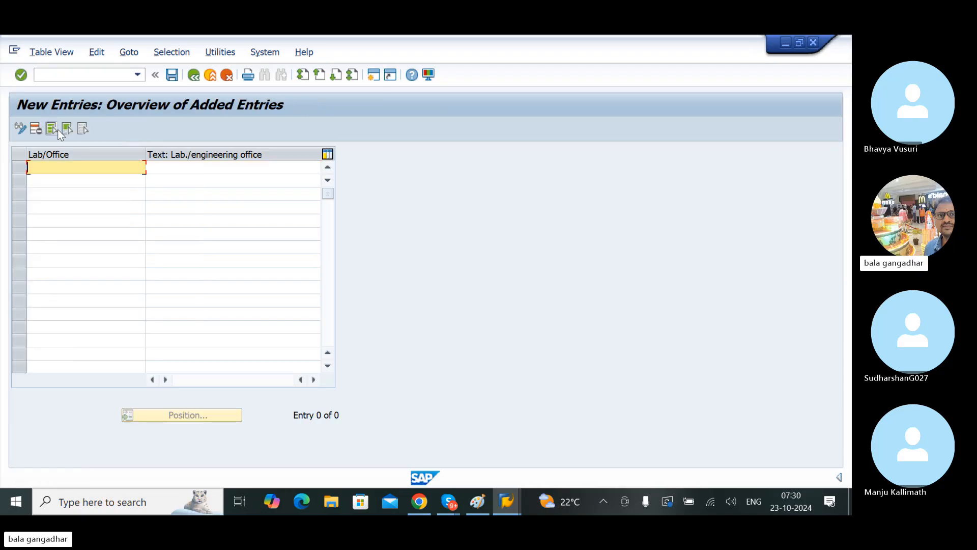
{"action": "type", "text": "LG`"}
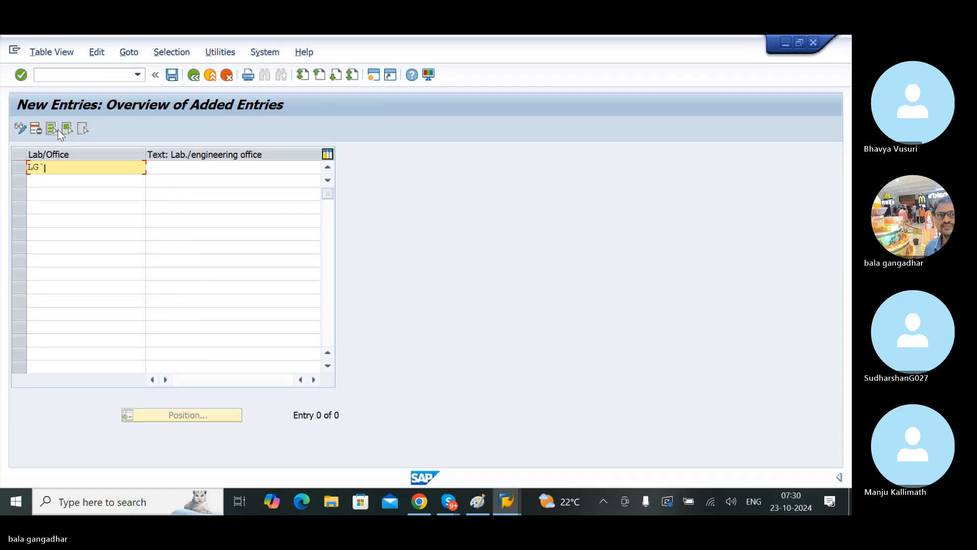
{"action": "key", "text": "BackSpace"}
{"action": "type", "text": "1"}
{"action": "key", "text": "Tab"}
{"action": "type", "text": "LG LAB1"}
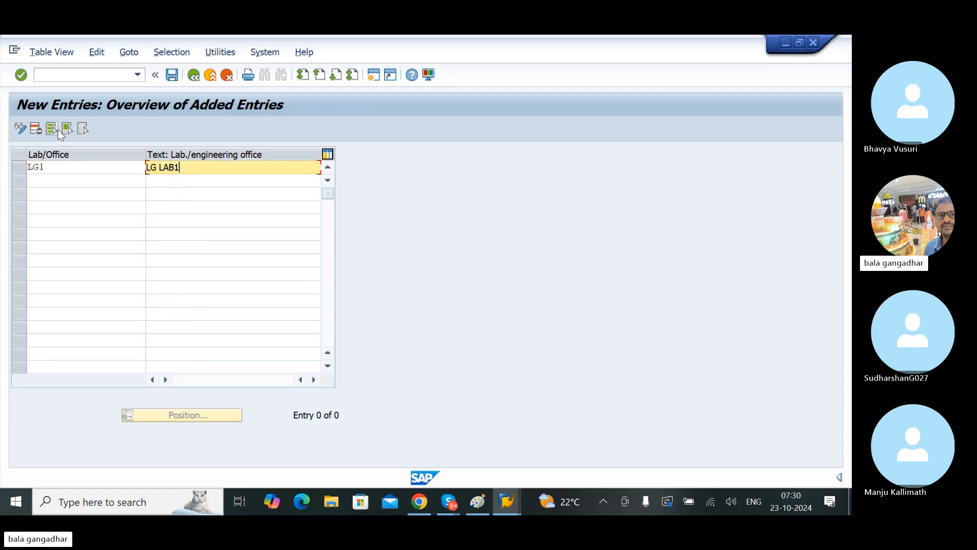
{"action": "key", "text": "Return"}
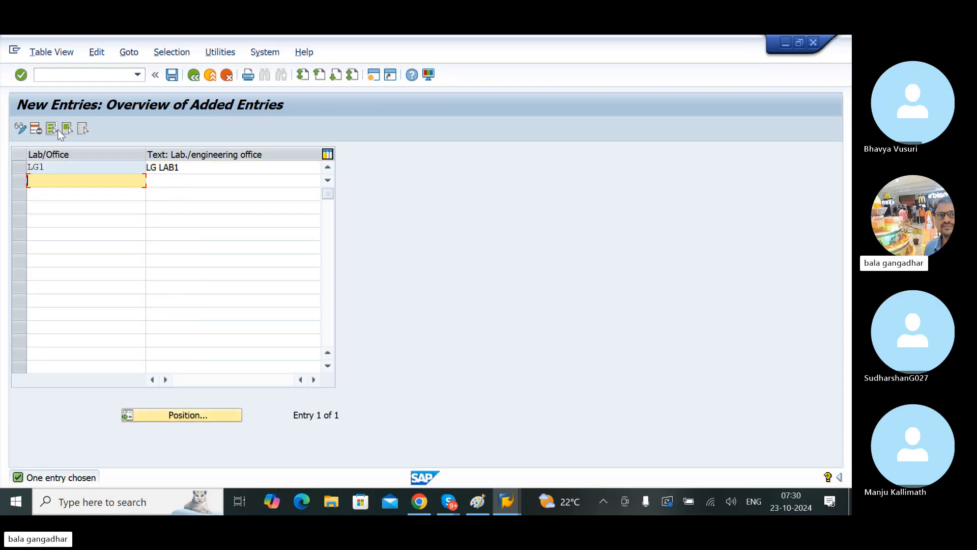
Step: Save the new LG1 laboratory entry and return to the Laboratory/Office overview
{"action": "key", "text": "F3"}
{"action": "left_click", "coordinate": [178, 77]}
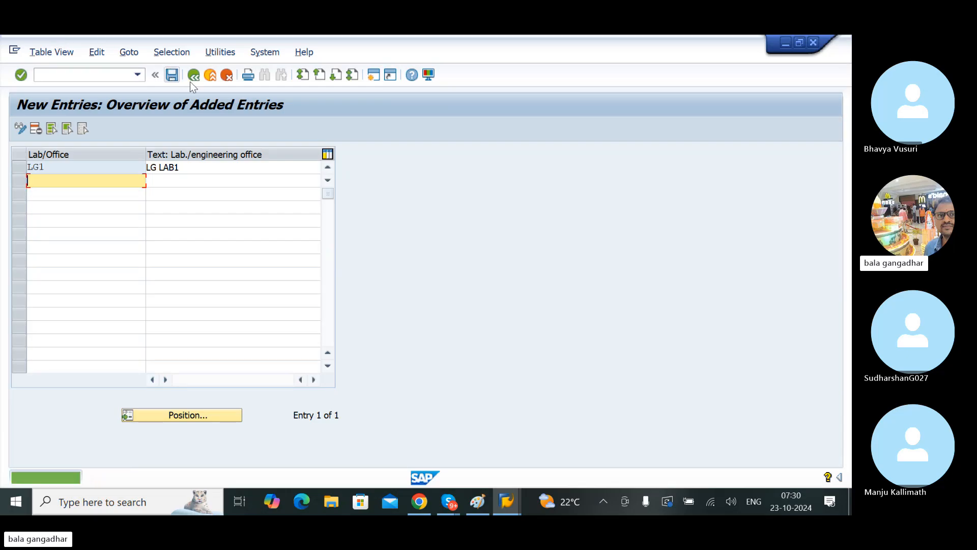
{"action": "left_click", "coordinate": [194, 76]}
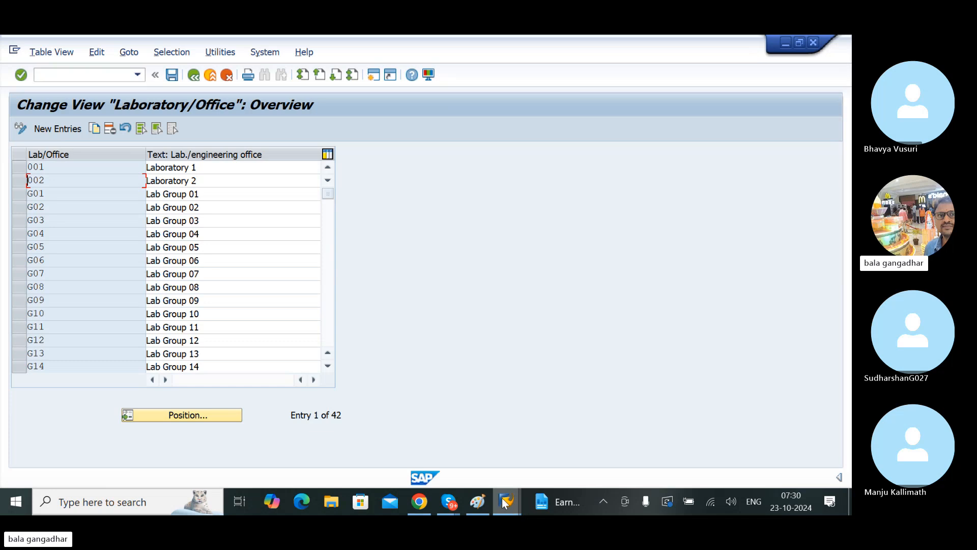
Step: Switch to the Create Material session and set Lab/Office to LG1 (LG LAB1) from its value list
{"action": "mouse_move", "coordinate": [508, 502]}
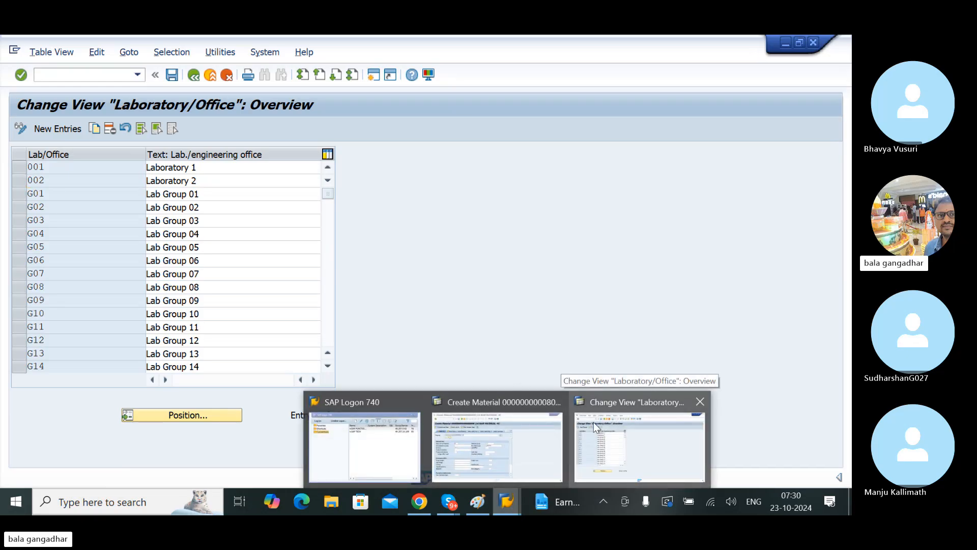
{"action": "mouse_move", "coordinate": [516, 398]}
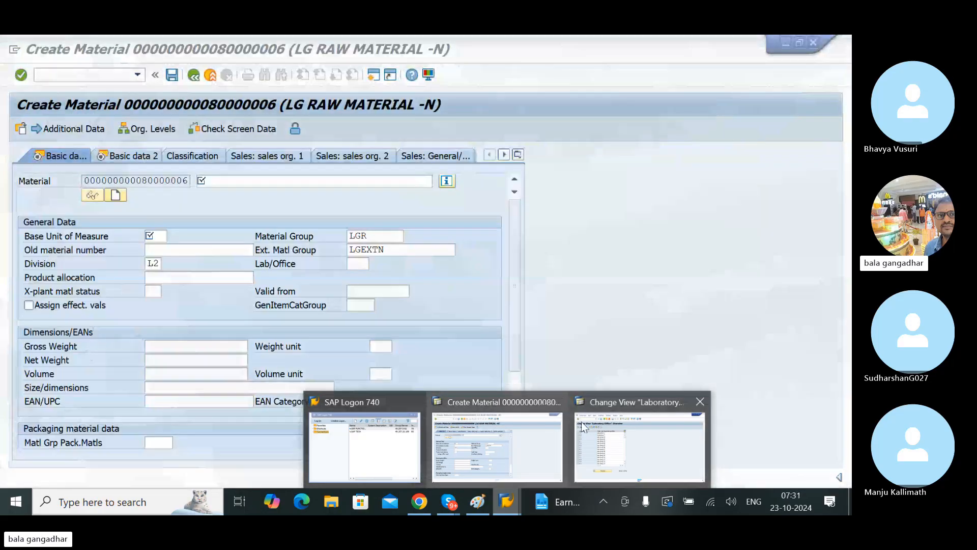
{"action": "left_click", "coordinate": [538, 430]}
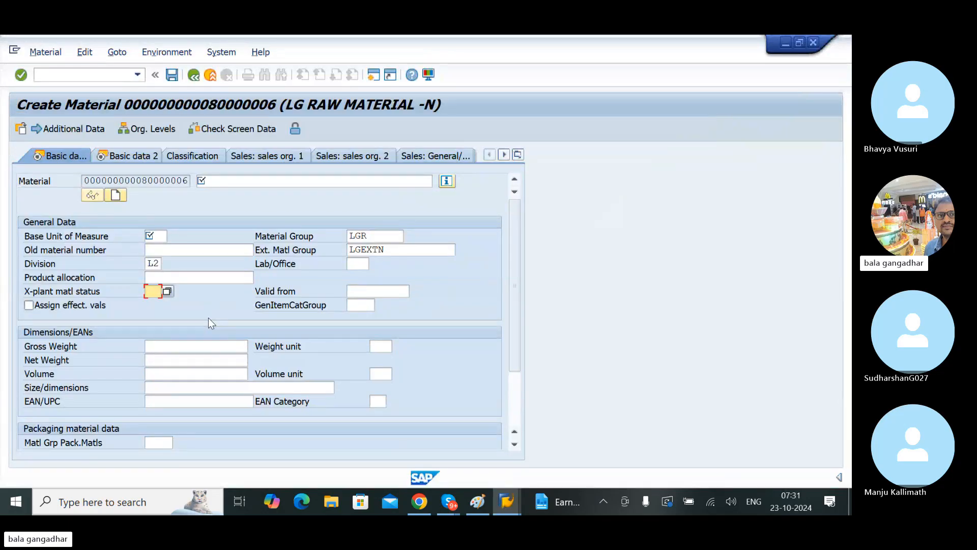
{"action": "left_click", "coordinate": [357, 263]}
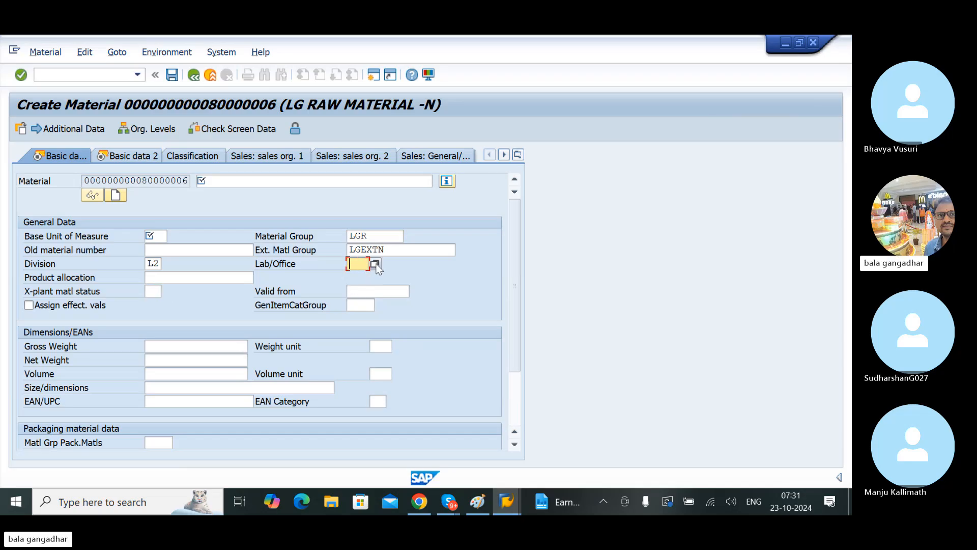
{"action": "left_click", "coordinate": [375, 264]}
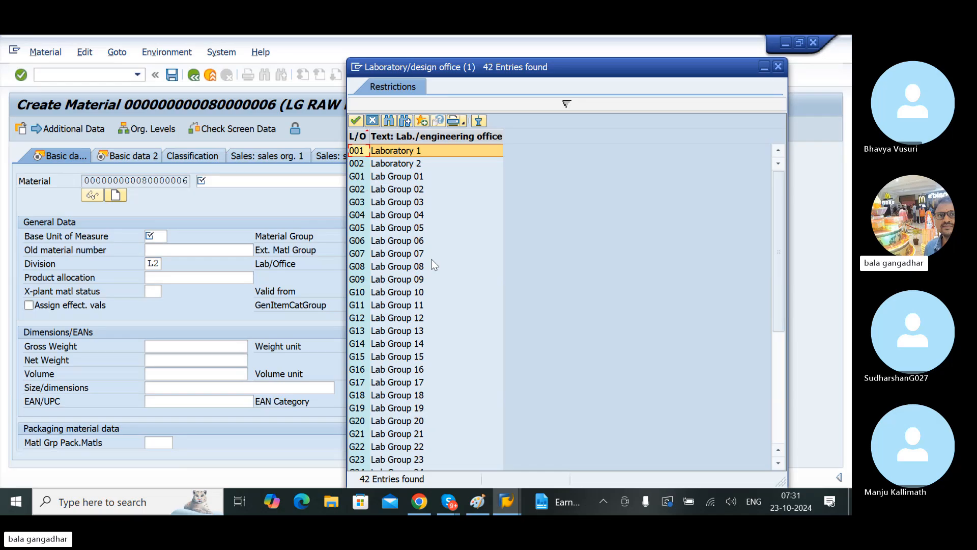
{"action": "left_click", "coordinate": [413, 255]}
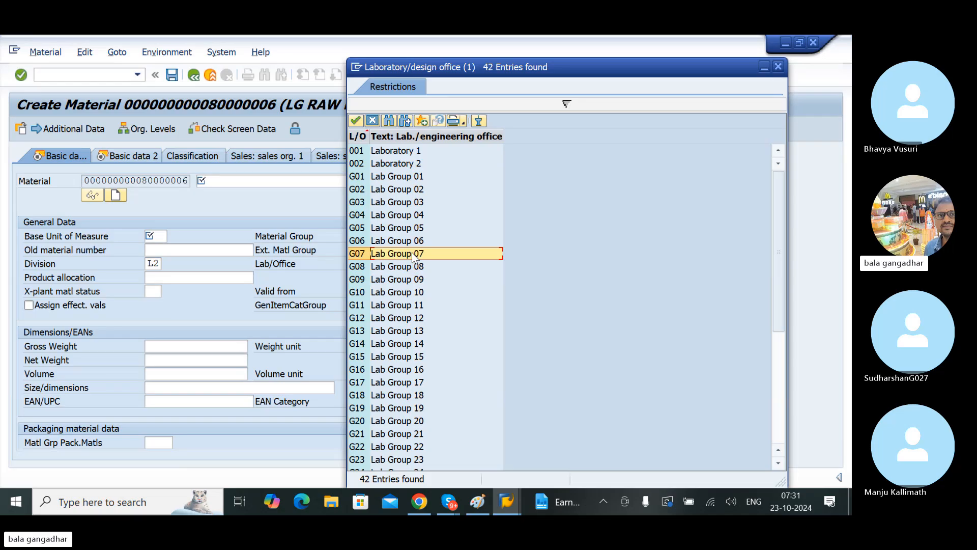
{"action": "key", "text": "Page_Down"}
{"action": "key", "text": "Page_Down"}
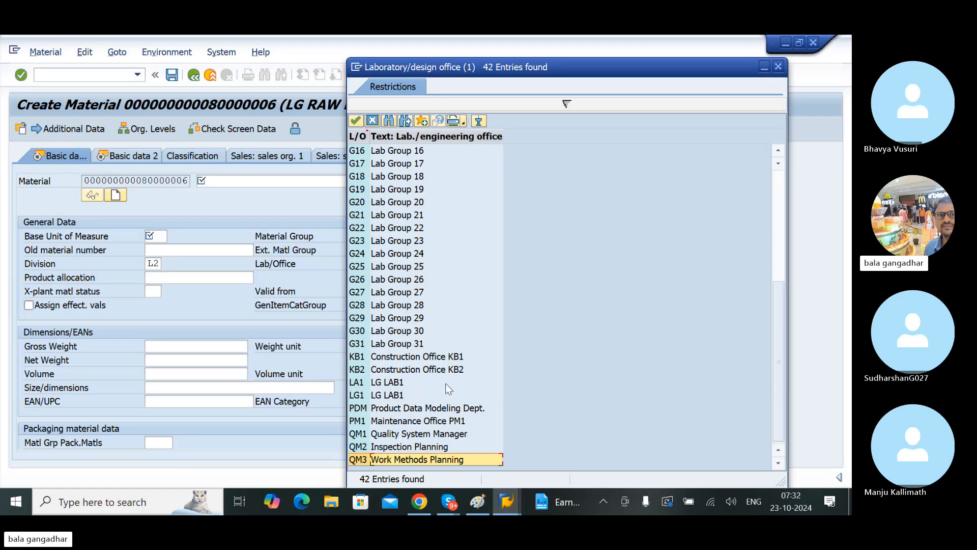
{"action": "left_click", "coordinate": [370, 386]}
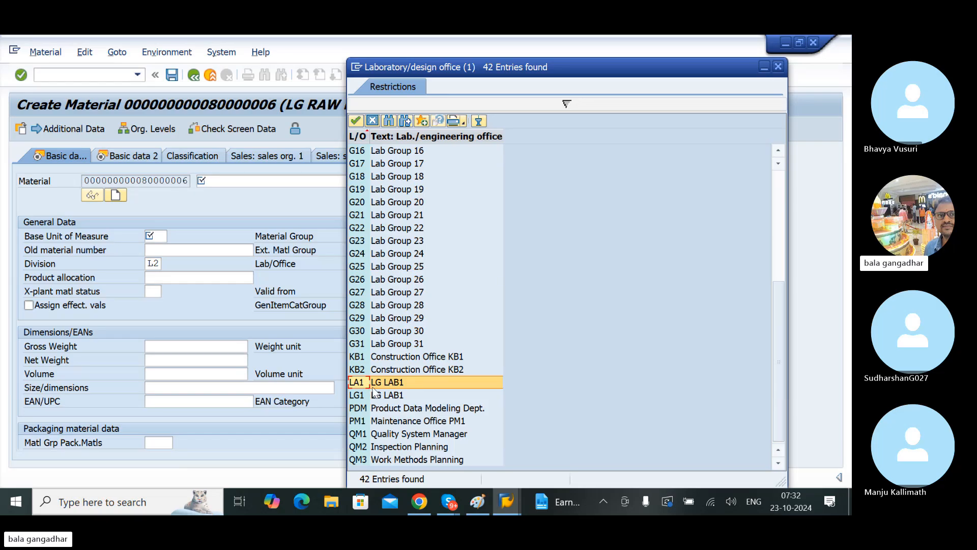
{"action": "left_click", "coordinate": [372, 398]}
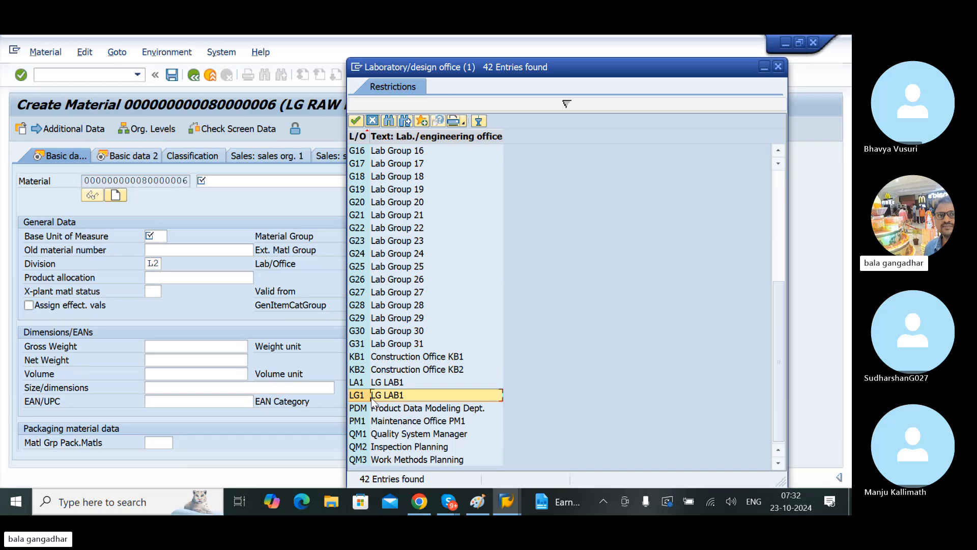
{"action": "double_click", "coordinate": [372, 399]}
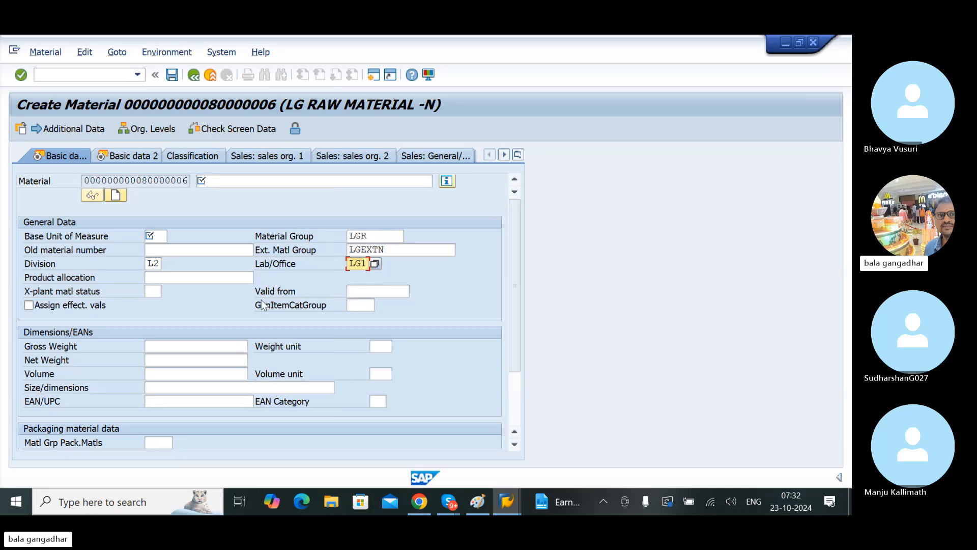
Step: Switch back to the Laboratory/Office customizing session and leave its overview, returning to the IMG structure
{"action": "mouse_move", "coordinate": [512, 502]}
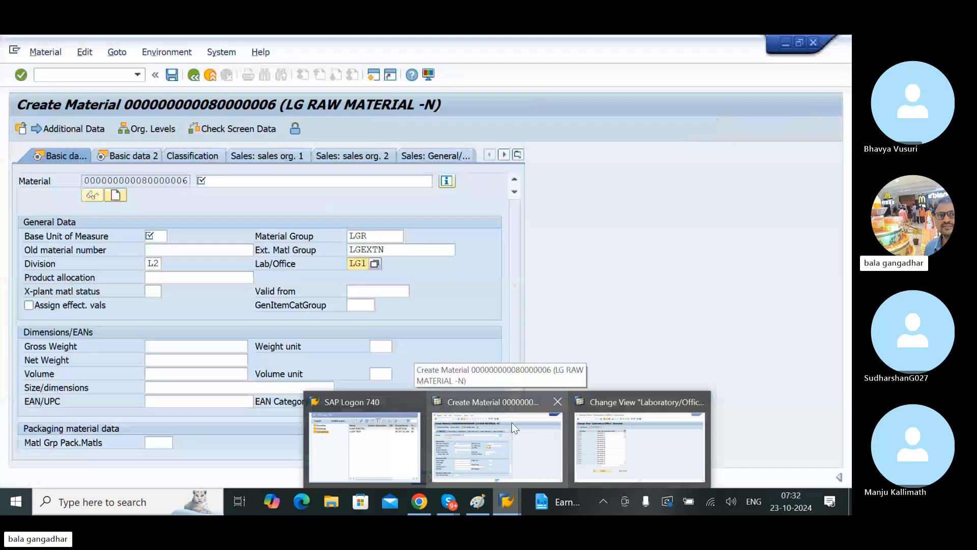
{"action": "left_click", "coordinate": [511, 423]}
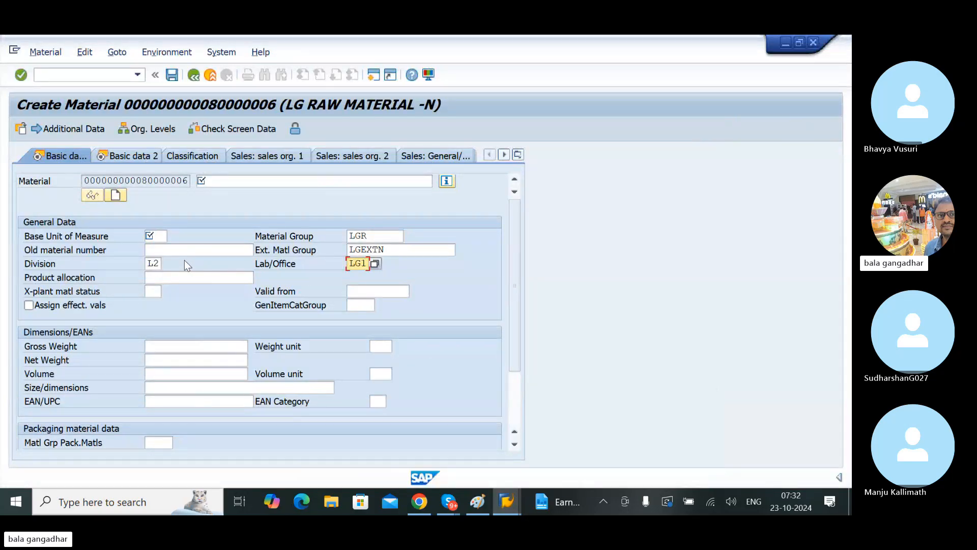
{"action": "left_click", "coordinate": [375, 237]}
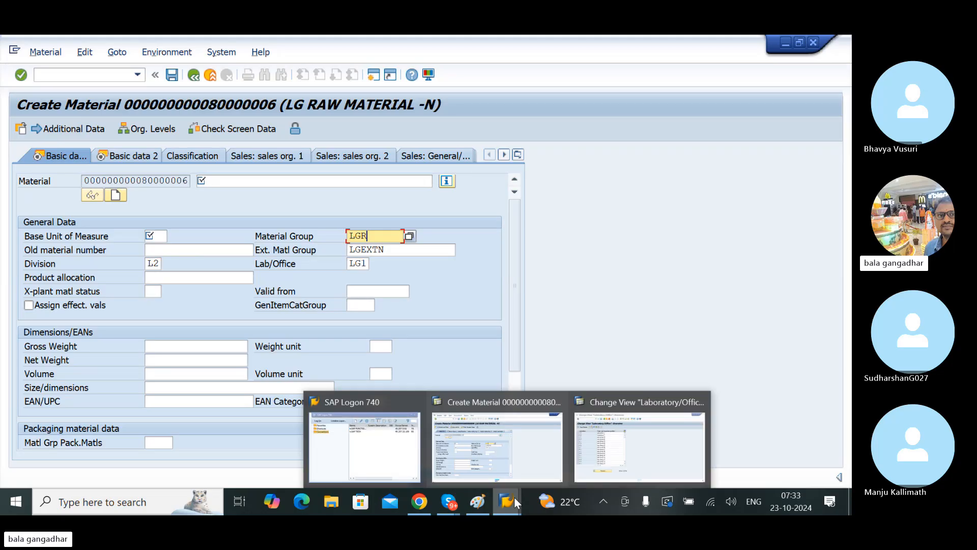
{"action": "left_click", "coordinate": [610, 436]}
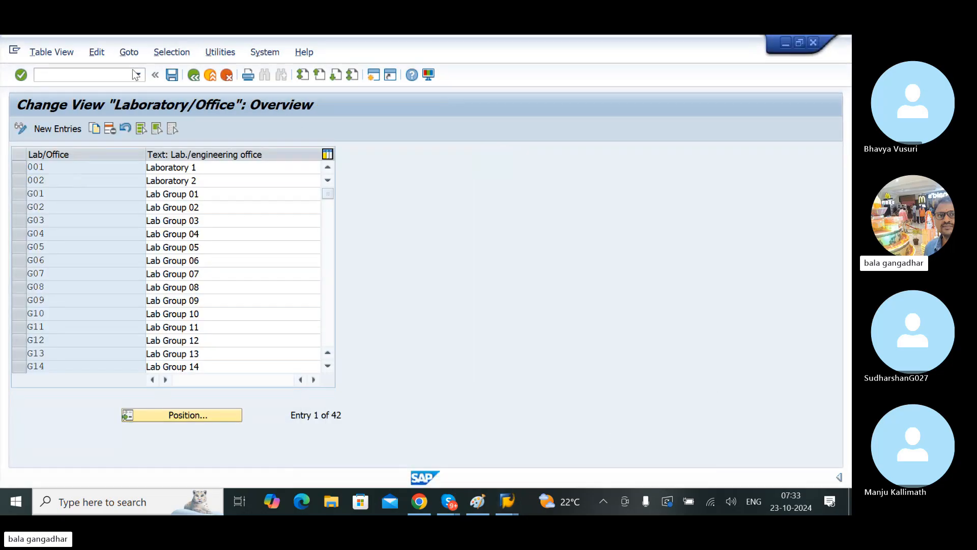
{"action": "left_click", "coordinate": [194, 77]}
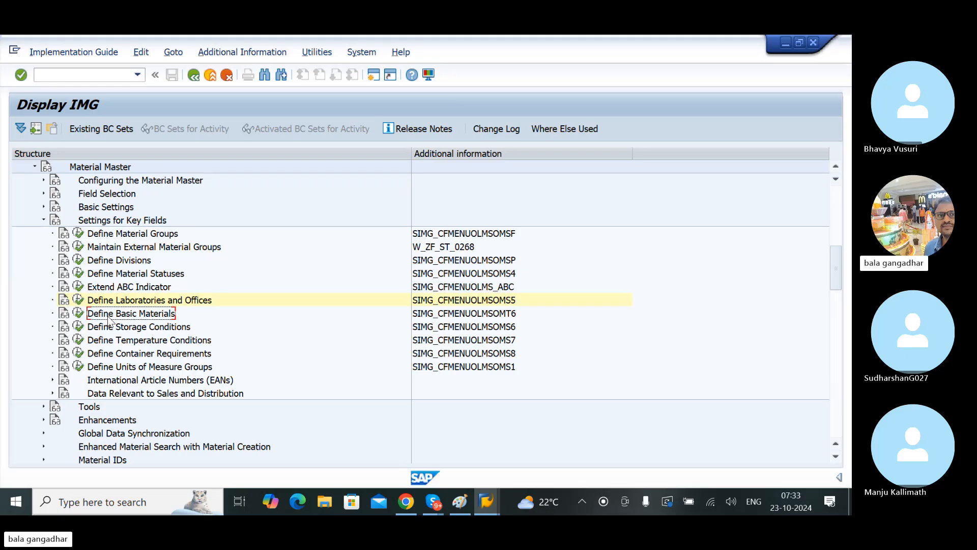
Step: Open Define Basic Materials and add a new basic material entry named LG RAW IRON MATERIAL
{"action": "left_click", "coordinate": [77, 313]}
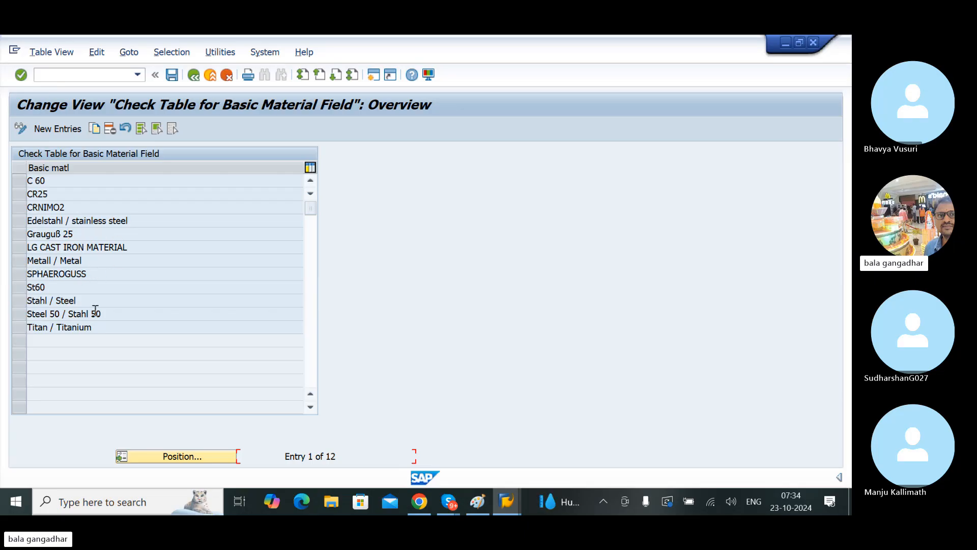
{"action": "left_click", "coordinate": [57, 129]}
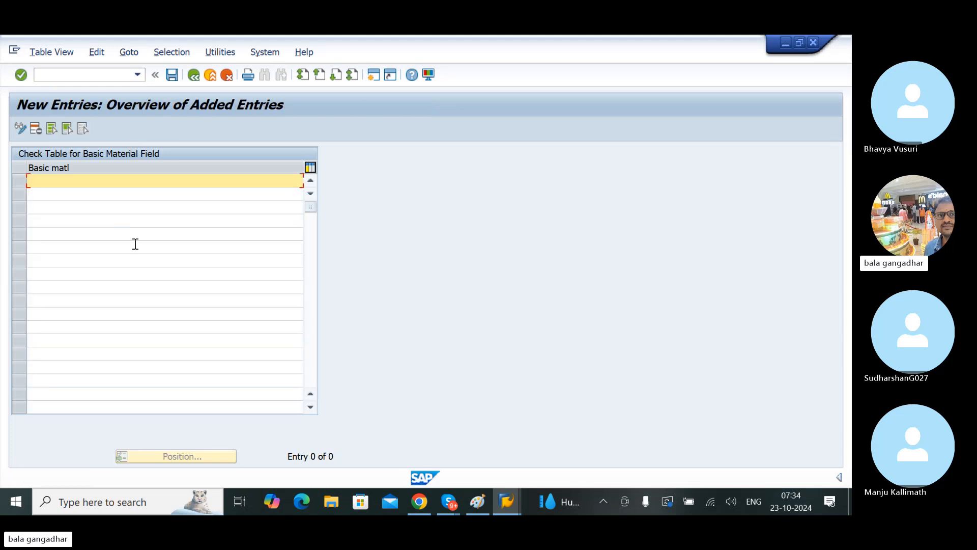
{"action": "type", "text": "LGR"}
{"action": "key", "text": "BackSpace"}
{"action": "type", "text": "RA "}
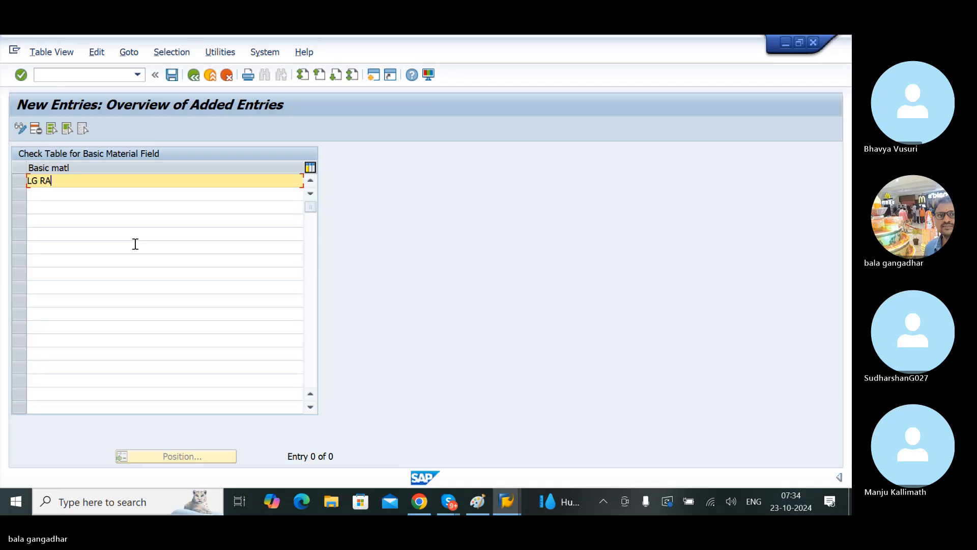
{"action": "type", "text": "W"}
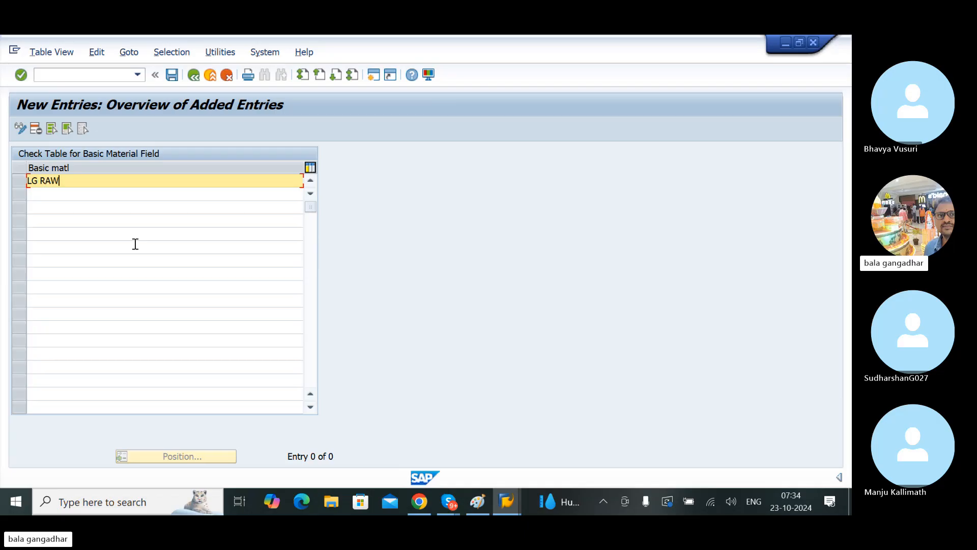
{"action": "type", "text": " IRON MATERAL"}
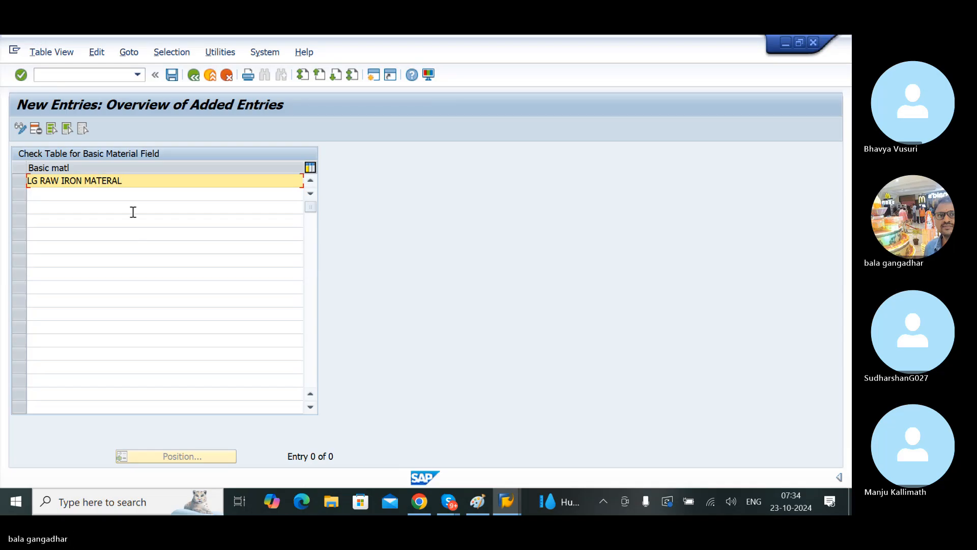
{"action": "key", "text": "BackSpace"}
{"action": "key", "text": "BackSpace"}
{"action": "key", "text": "BackSpace"}
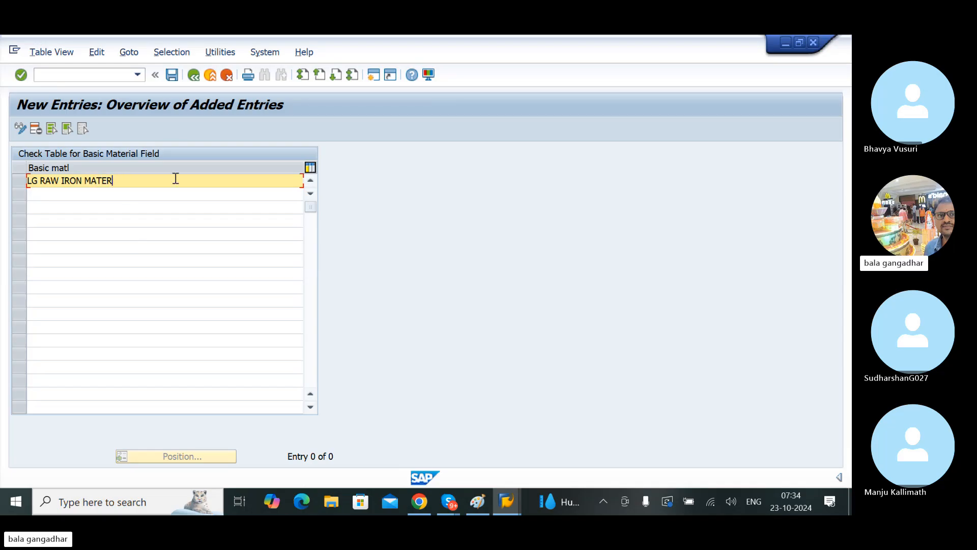
{"action": "type", "text": "IAL"}
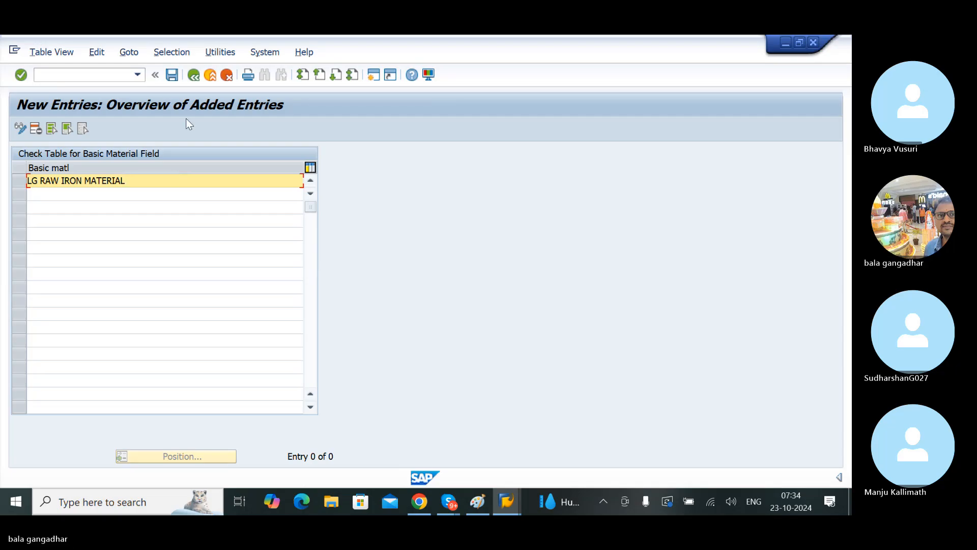
Step: Save the new basic material entry under customizing request EH7K900673
{"action": "left_click", "coordinate": [172, 75]}
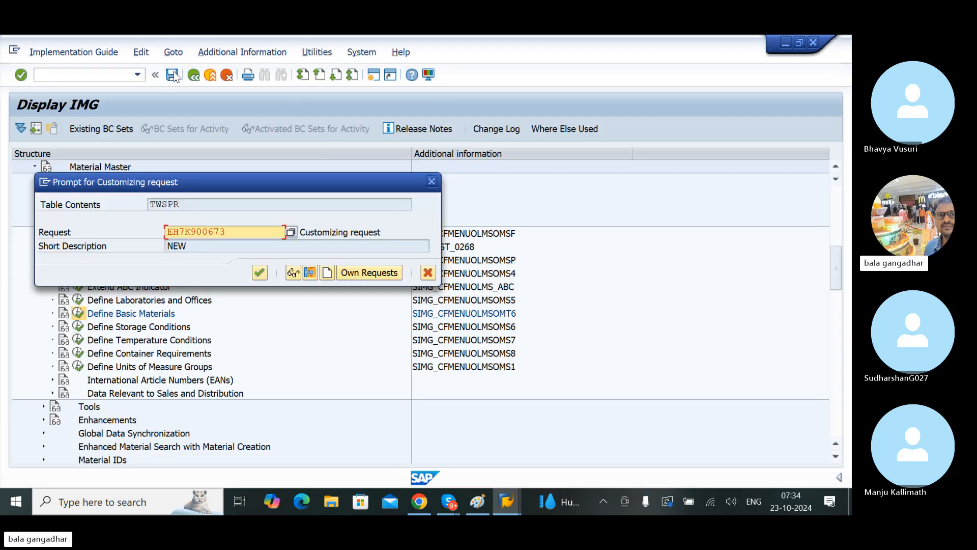
{"action": "left_click", "coordinate": [260, 272]}
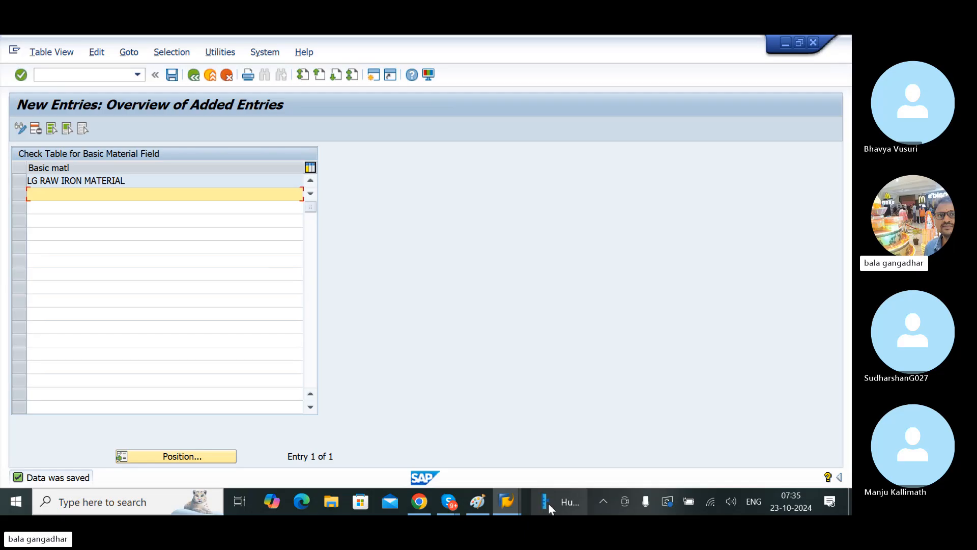
Step: Switch to the Create Material session, enter TESTING as the material description and set the base unit of measure to KG
{"action": "mouse_move", "coordinate": [506, 501]}
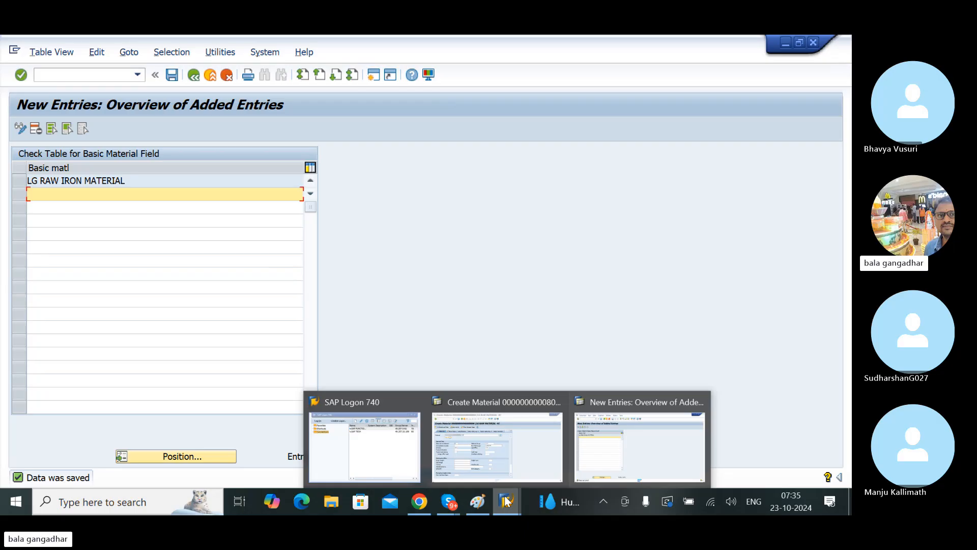
{"action": "left_click", "coordinate": [466, 444]}
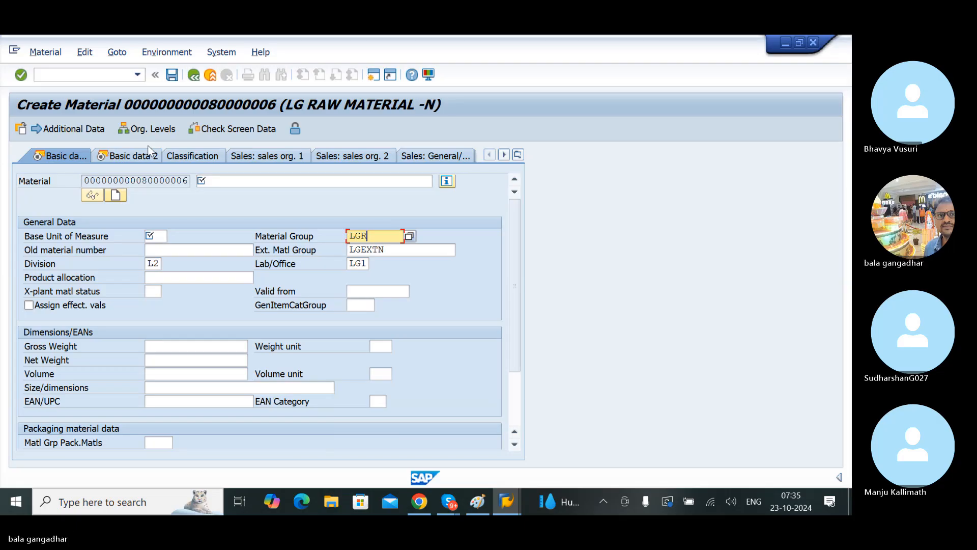
{"action": "left_click", "coordinate": [216, 187]}
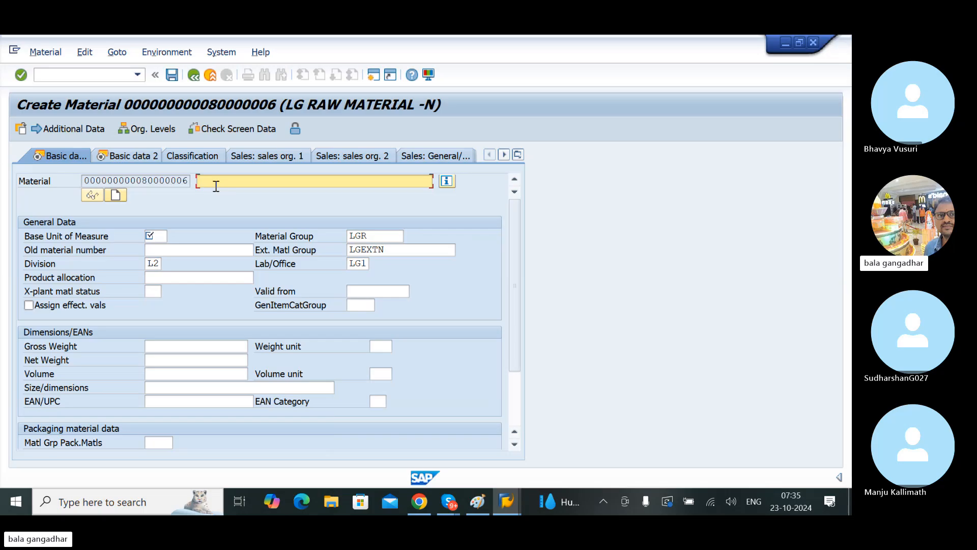
{"action": "type", "text": "And"}
{"action": "key", "text": "BackSpace"}
{"action": "key", "text": "BackSpace"}
{"action": "type", "text": "ES"}
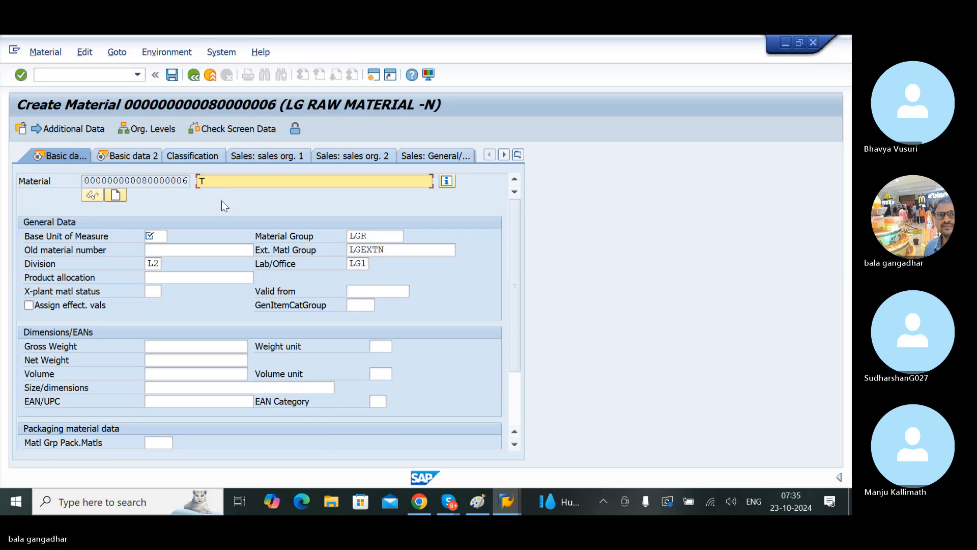
{"action": "key", "text": "Tab"}
{"action": "key", "text": "Tab"}
{"action": "key", "text": "Tab"}
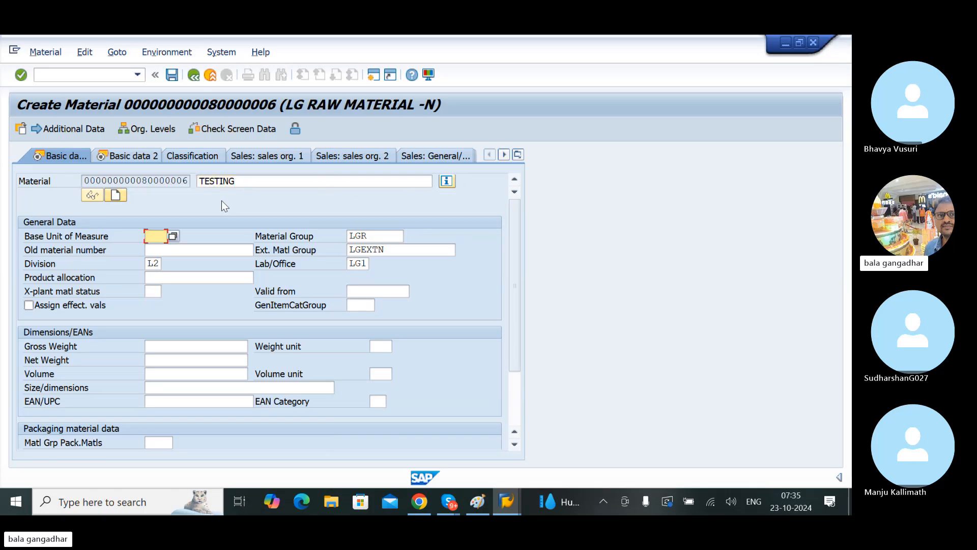
{"action": "type", "text": "KG"}
{"action": "key", "text": "Tab"}
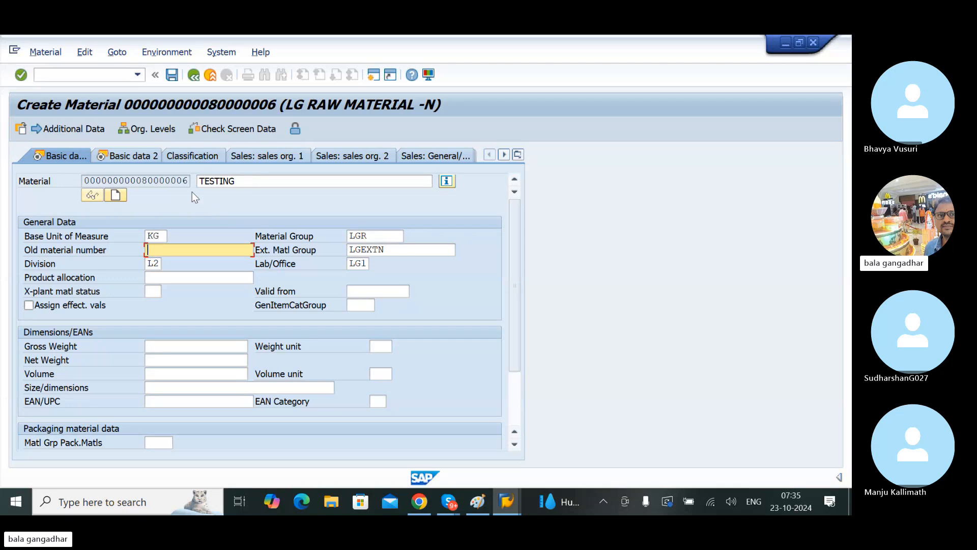
Step: In the Basic data 2 view, assign LG RAW IRON MATERIAL as the basic material from the value list and confirm the view
{"action": "left_click", "coordinate": [142, 157]}
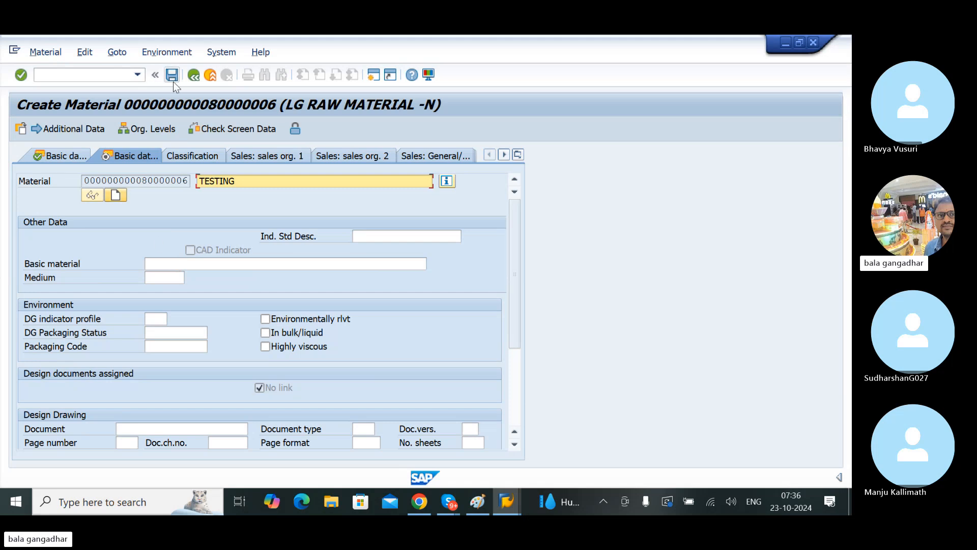
{"action": "left_click", "coordinate": [165, 266]}
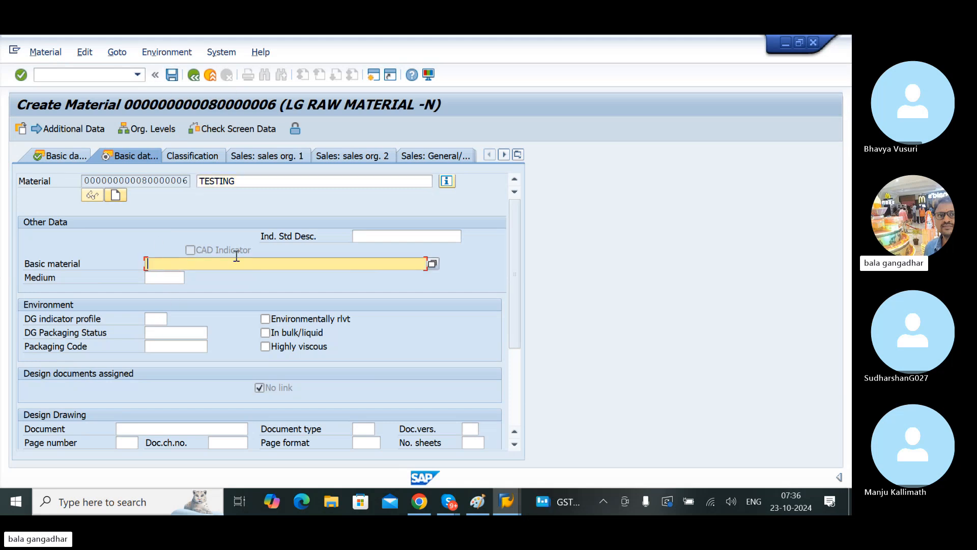
{"action": "left_click", "coordinate": [431, 260]}
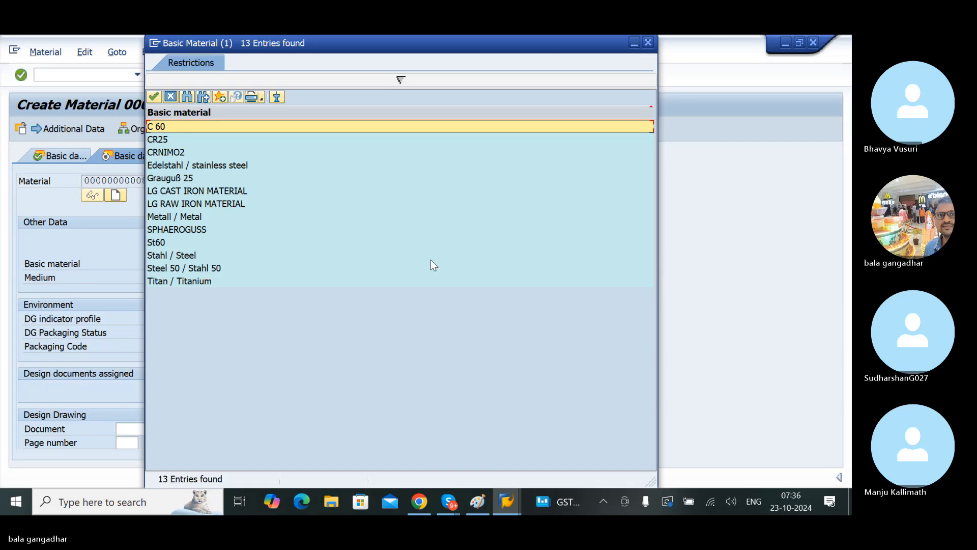
{"action": "left_click", "coordinate": [167, 206]}
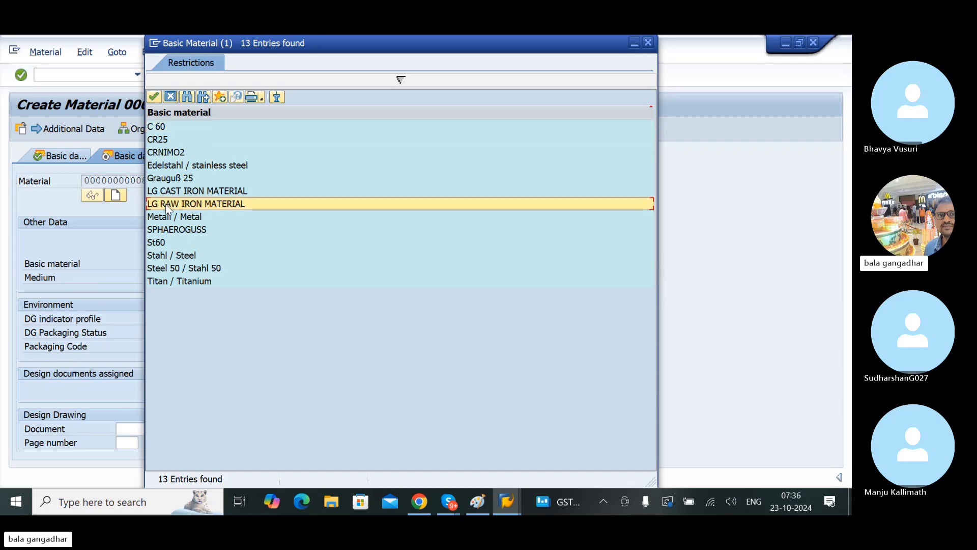
{"action": "double_click", "coordinate": [166, 204]}
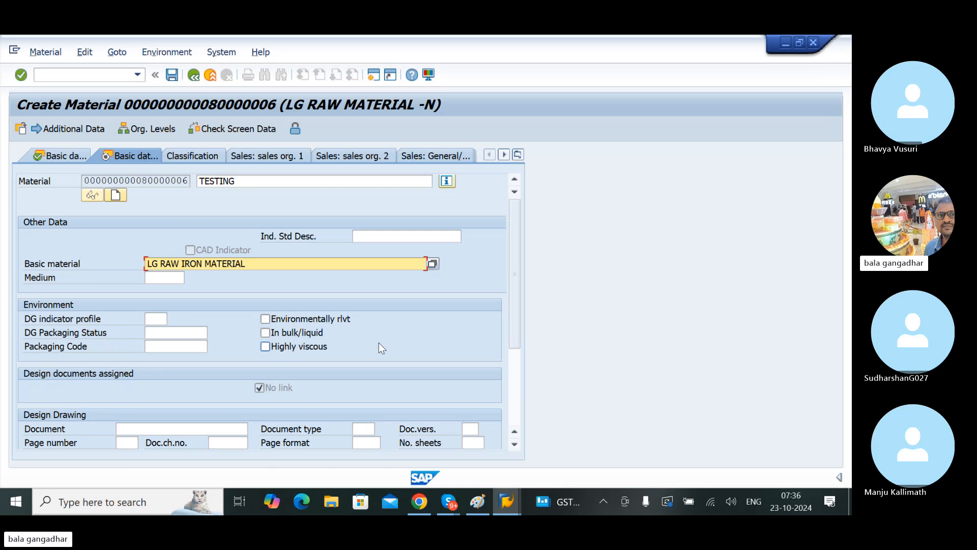
{"action": "key", "text": "Return"}
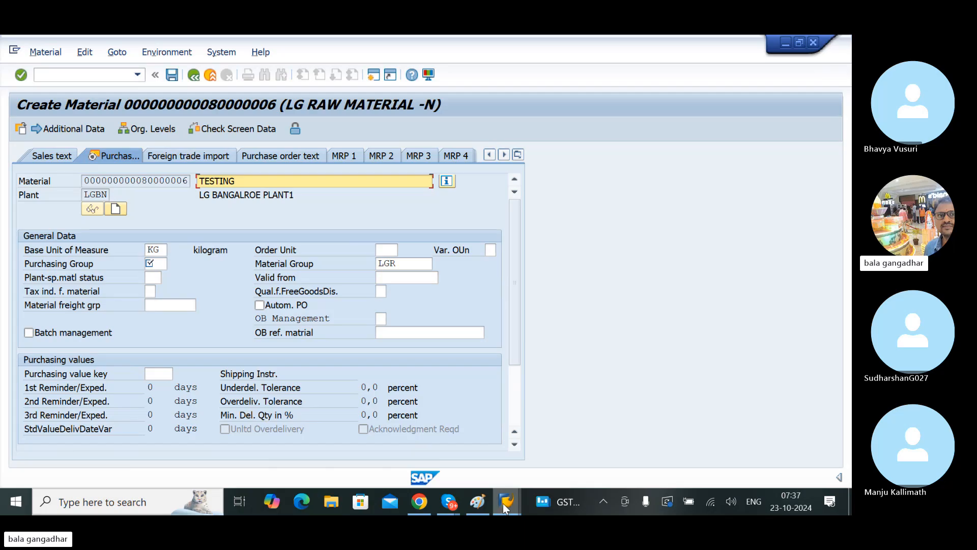
Step: Switch back to the customizing session, leave the basic materials table and open Define Storage Conditions from the IMG structure
{"action": "mouse_move", "coordinate": [506, 502]}
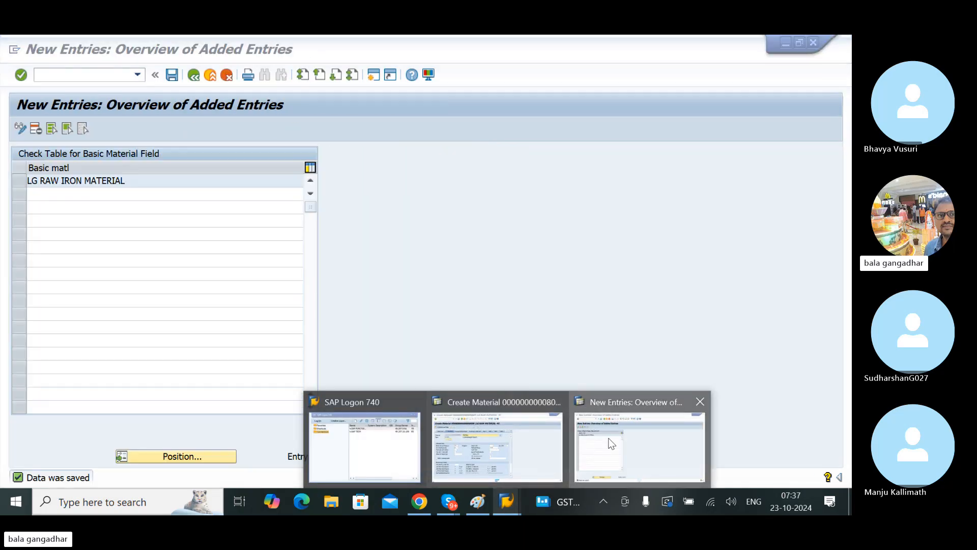
{"action": "left_click", "coordinate": [611, 444]}
{"action": "left_click", "coordinate": [194, 76]}
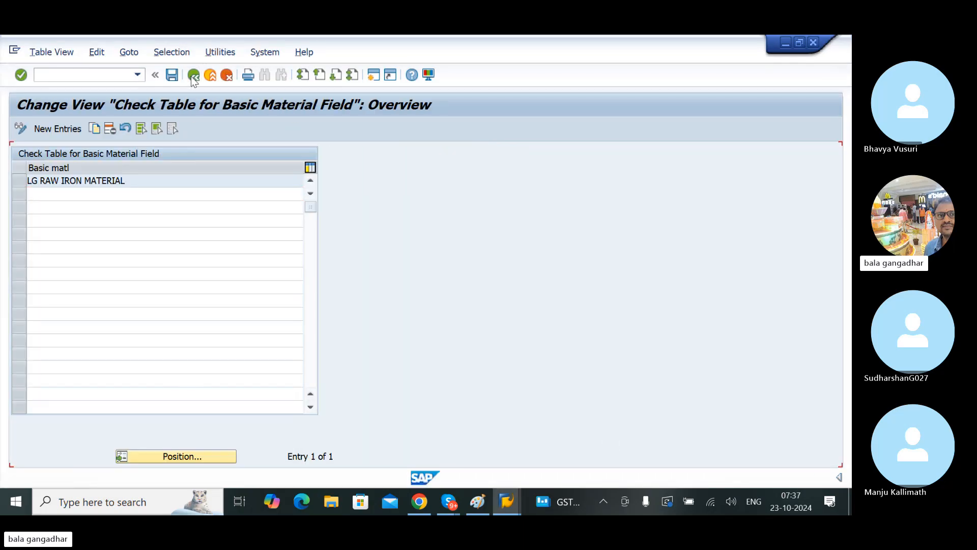
{"action": "left_click", "coordinate": [193, 76]}
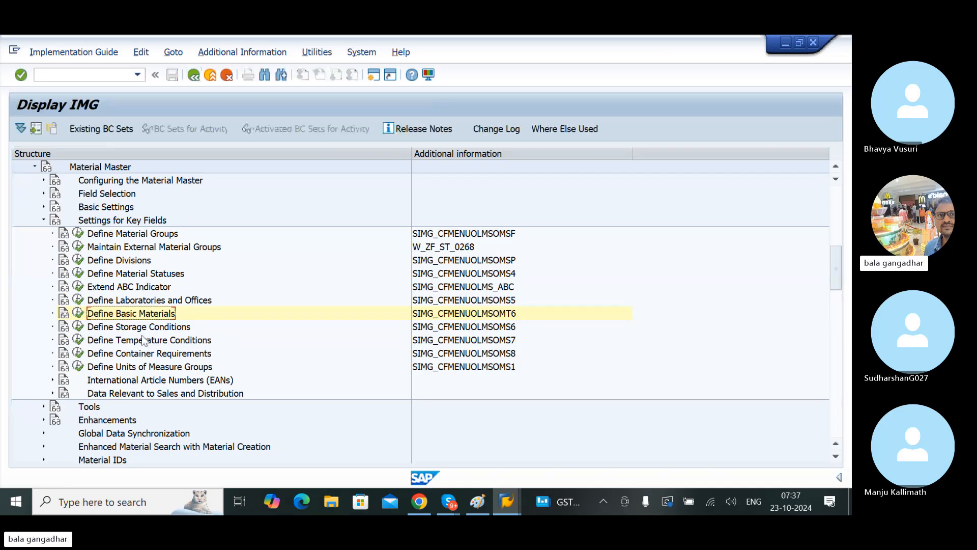
{"action": "left_click", "coordinate": [141, 328]}
{"action": "left_click", "coordinate": [157, 343]}
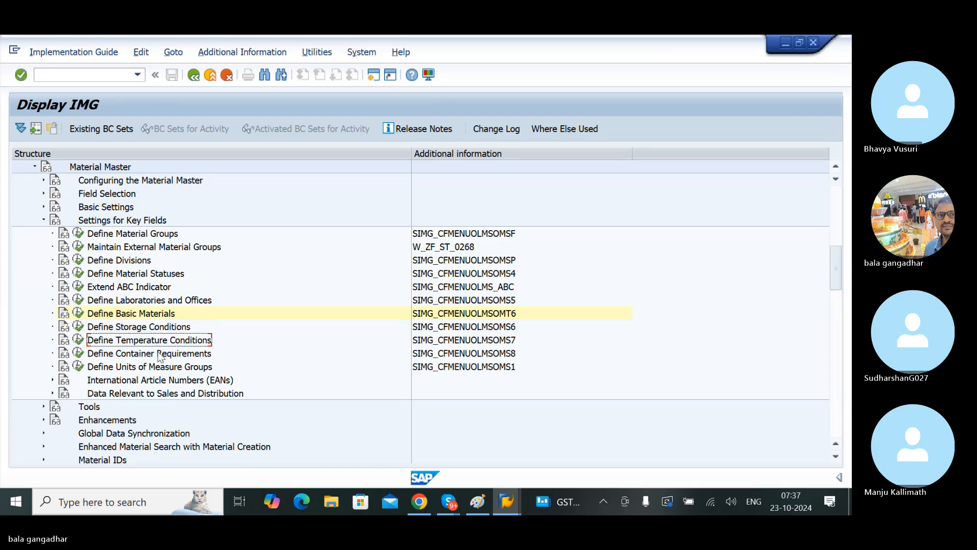
{"action": "left_click", "coordinate": [129, 356]}
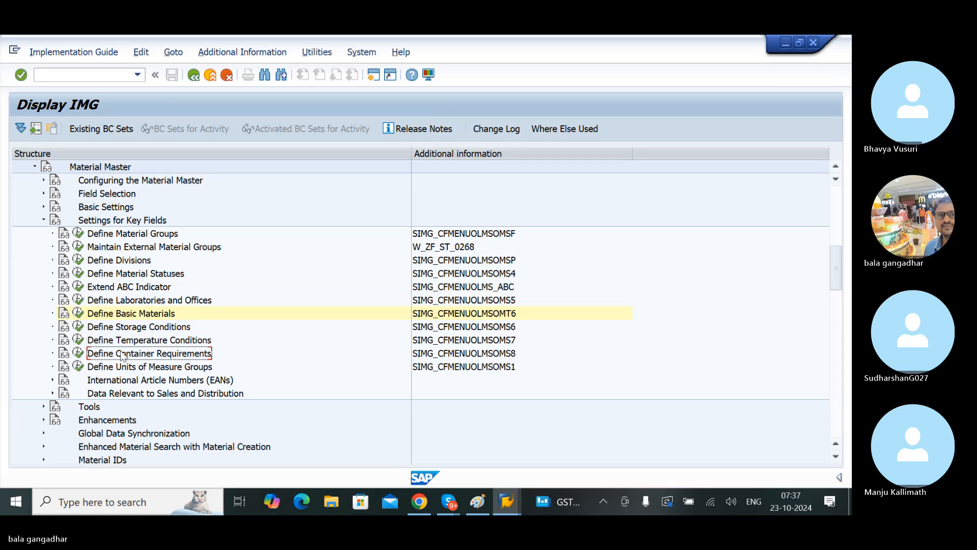
{"action": "left_click", "coordinate": [102, 328]}
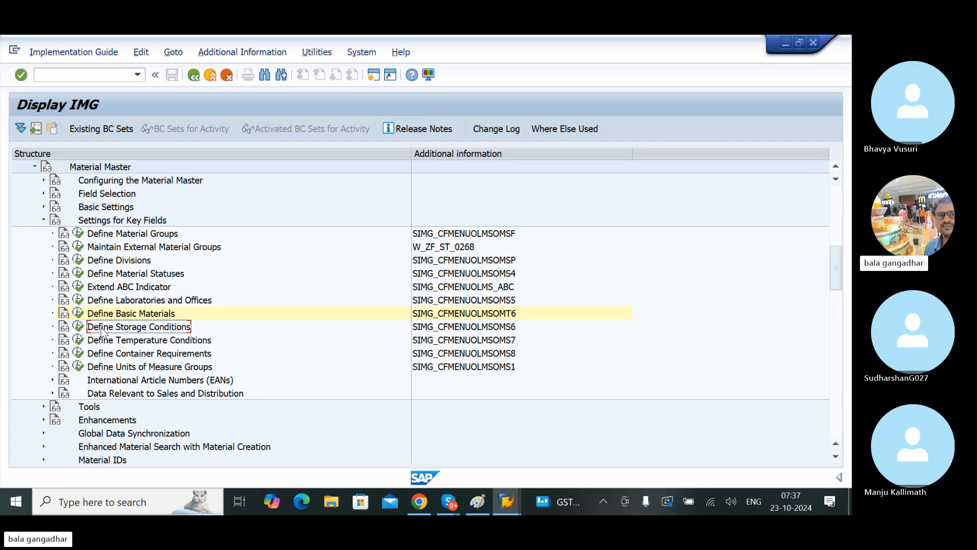
{"action": "left_click", "coordinate": [78, 326]}
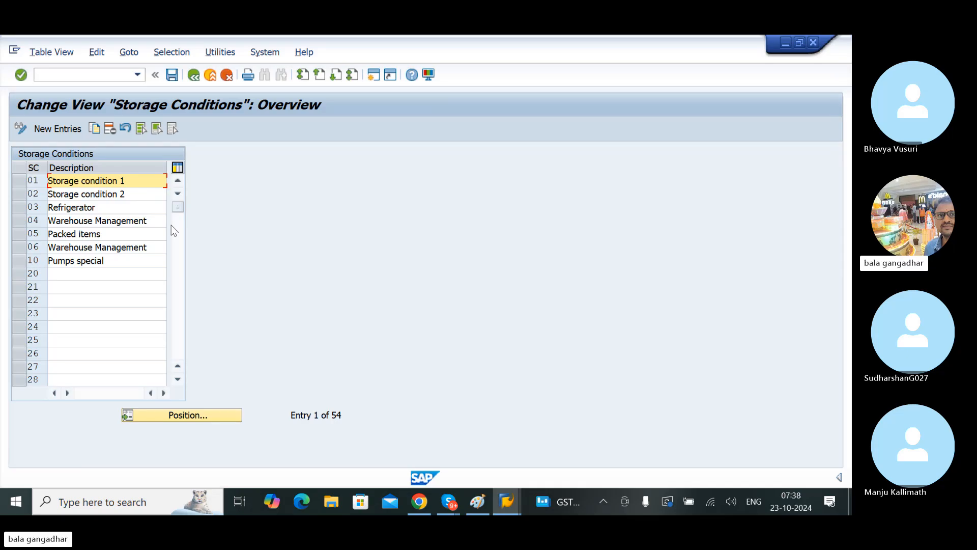
Step: Try to add a new storage condition with key L1 and description LG WAREHOUSE
{"action": "left_click", "coordinate": [56, 125]}
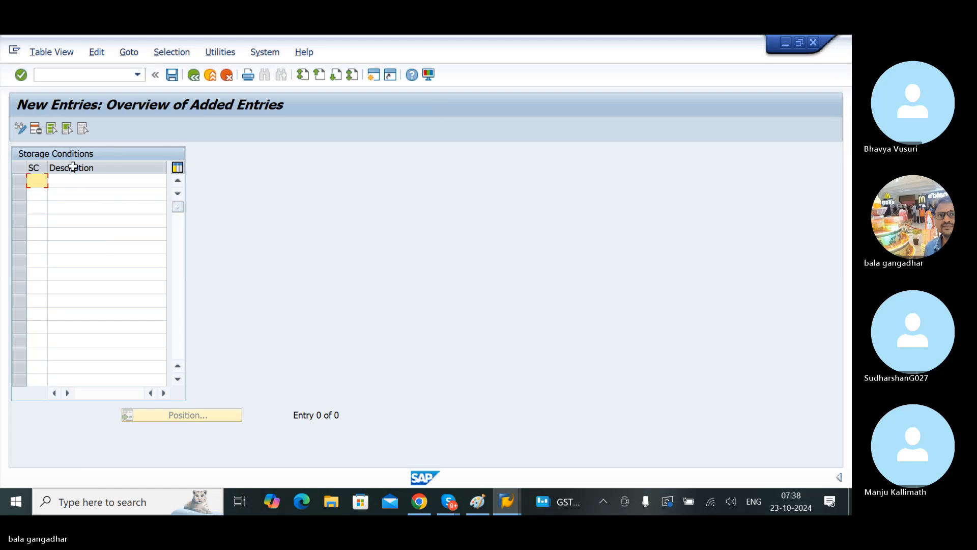
{"action": "type", "text": "LA"}
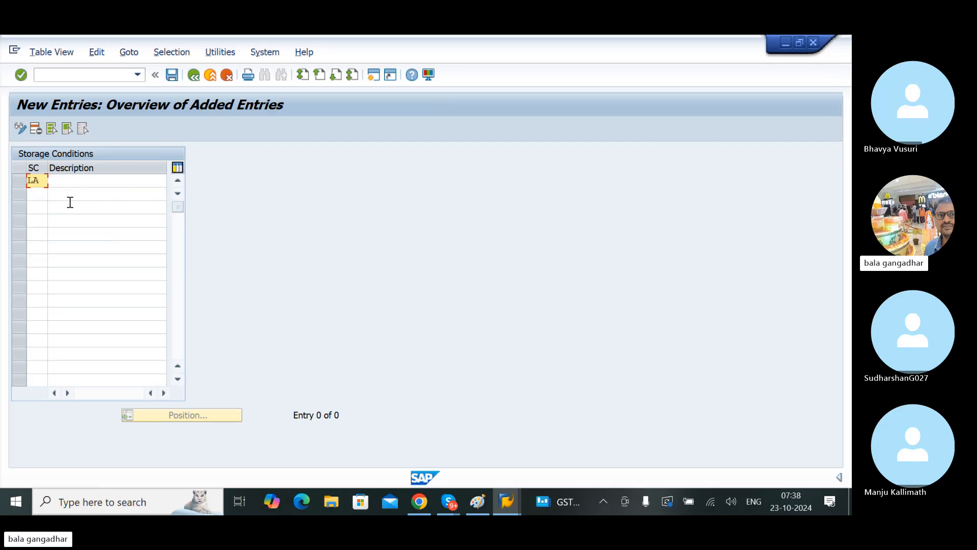
{"action": "key", "text": "BackSpace"}
{"action": "type", "text": "1"}
{"action": "key", "text": "Tab"}
{"action": "type", "text": "LG "}
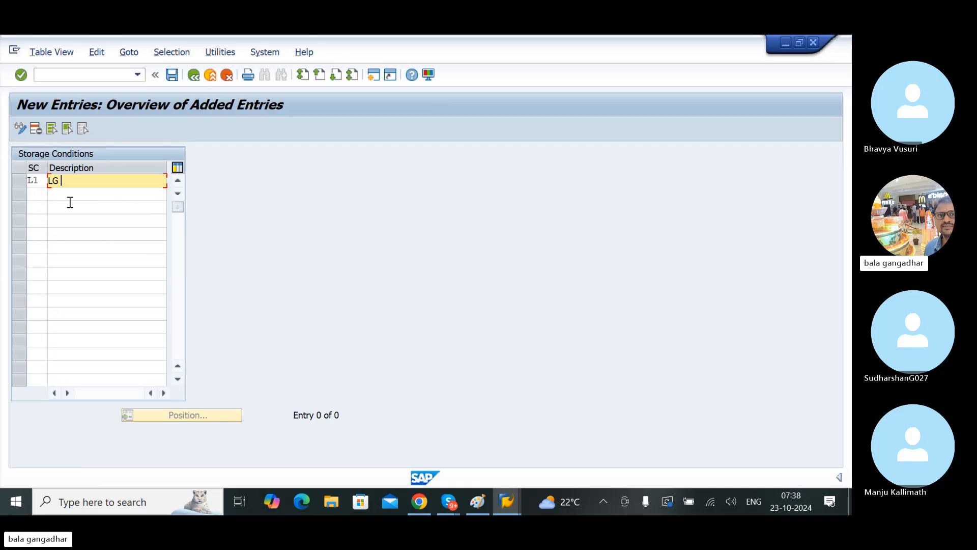
{"action": "type", "text": "WAREHOUSE"}
{"action": "key", "text": "Return"}
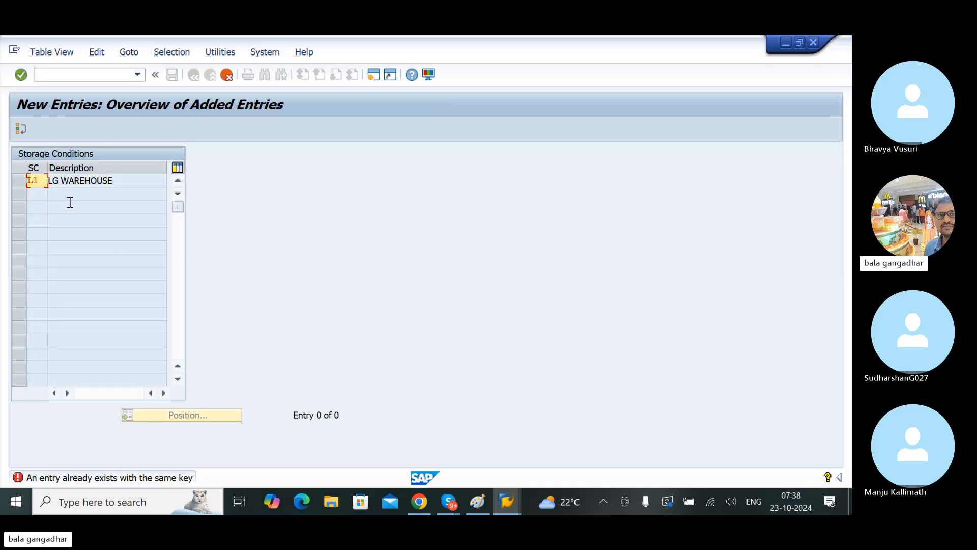
Step: Change the new storage condition's key to LG and save the entry
{"action": "type", "text": "G"}
{"action": "key", "text": "Return"}
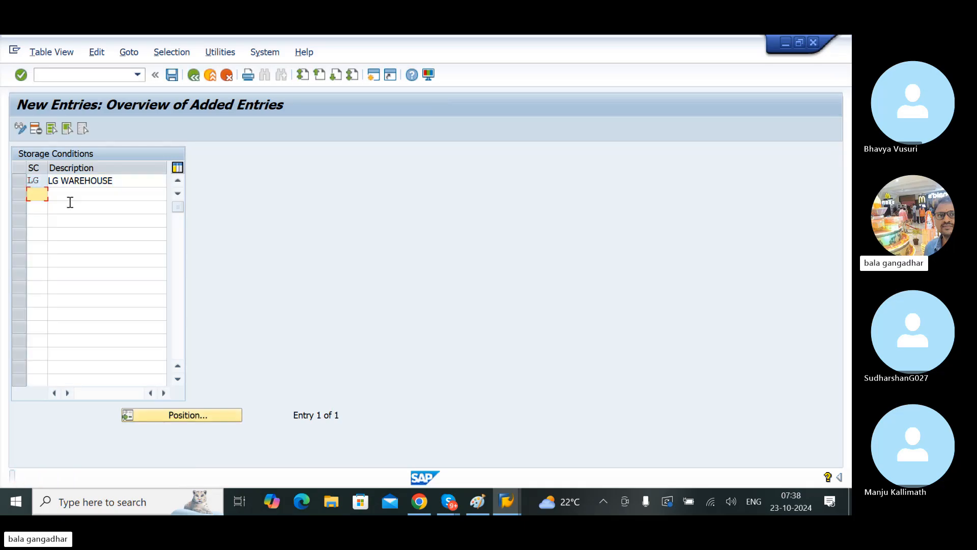
{"action": "key", "text": "ctrl+s"}
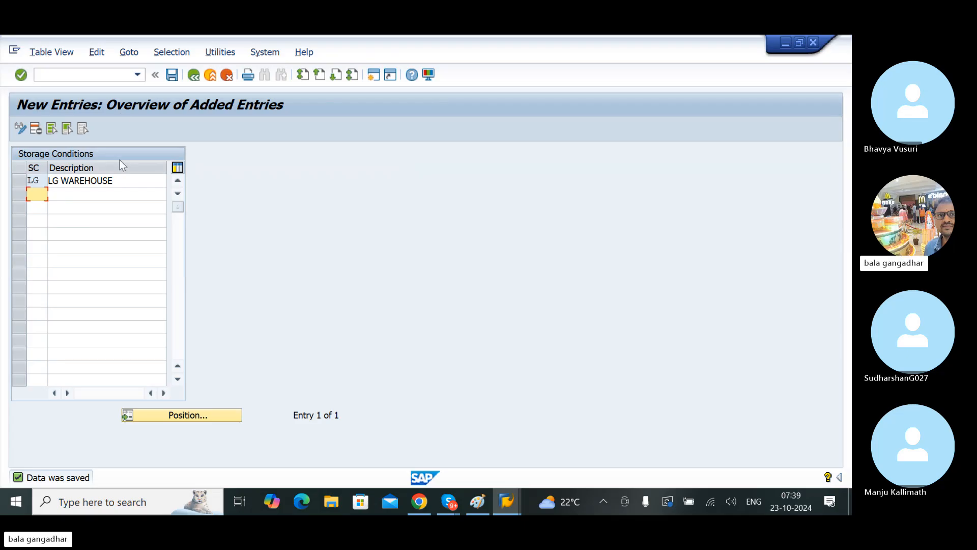
{"action": "left_click", "coordinate": [174, 75]}
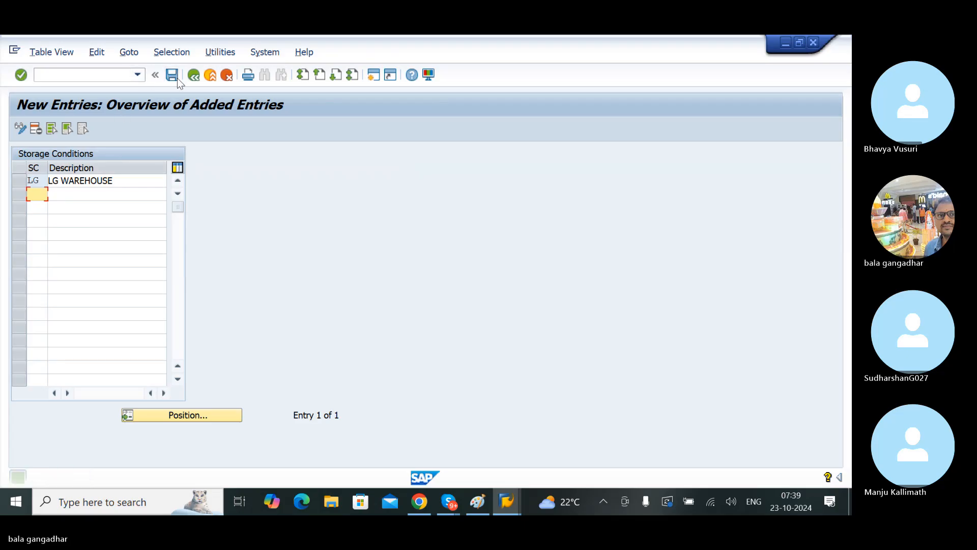
Step: Switch to the Create Material session, set the purchasing group to 000 and confirm the Purchasing view
{"action": "mouse_move", "coordinate": [508, 506]}
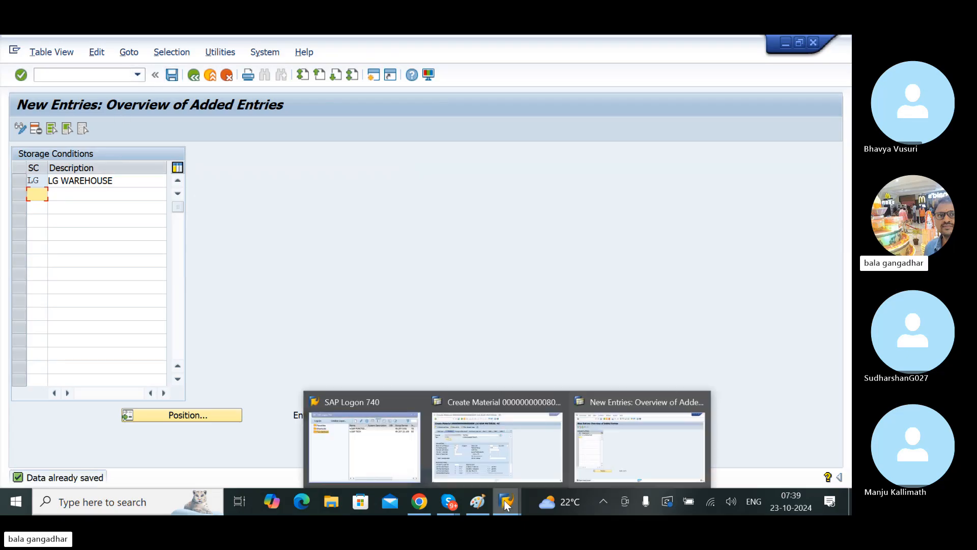
{"action": "left_click", "coordinate": [498, 463]}
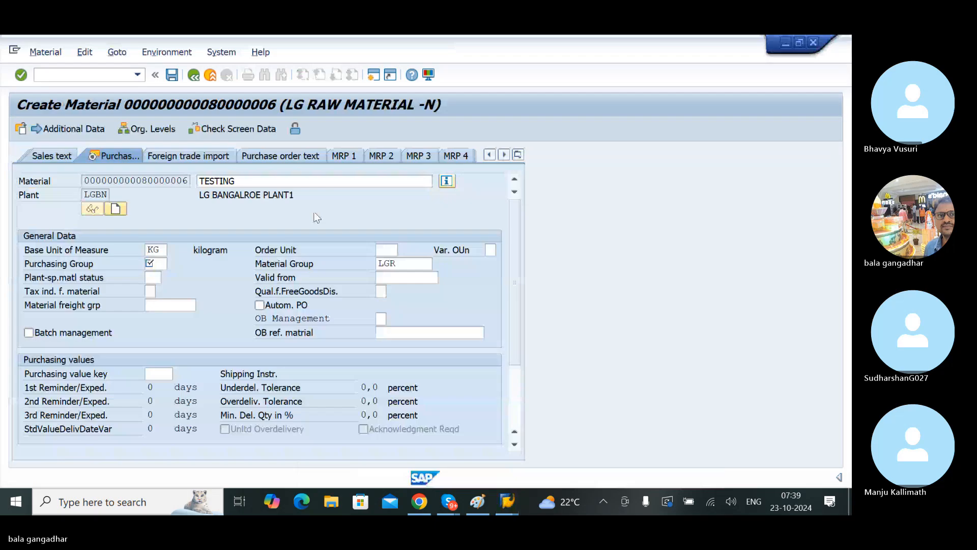
{"action": "left_click", "coordinate": [158, 263]}
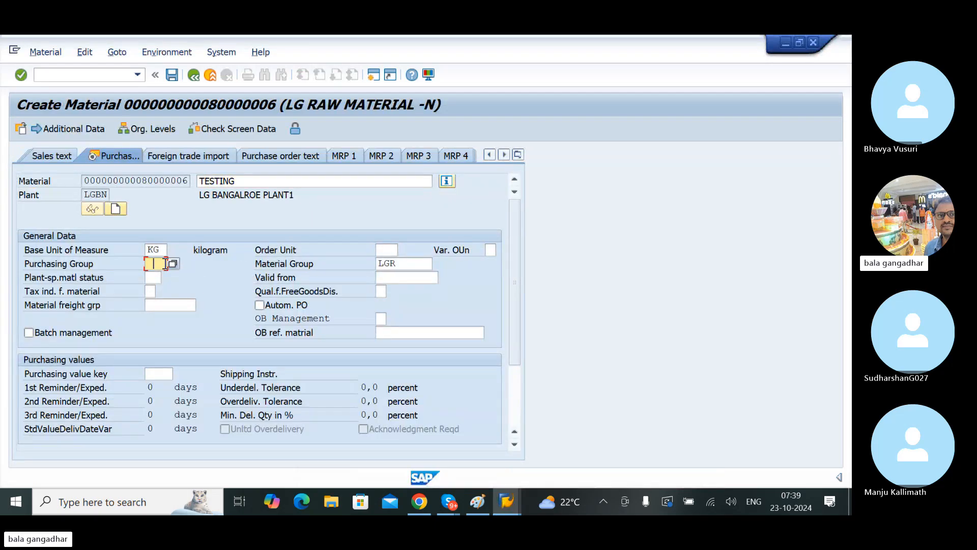
{"action": "type", "text": "000"}
{"action": "key", "text": "Return"}
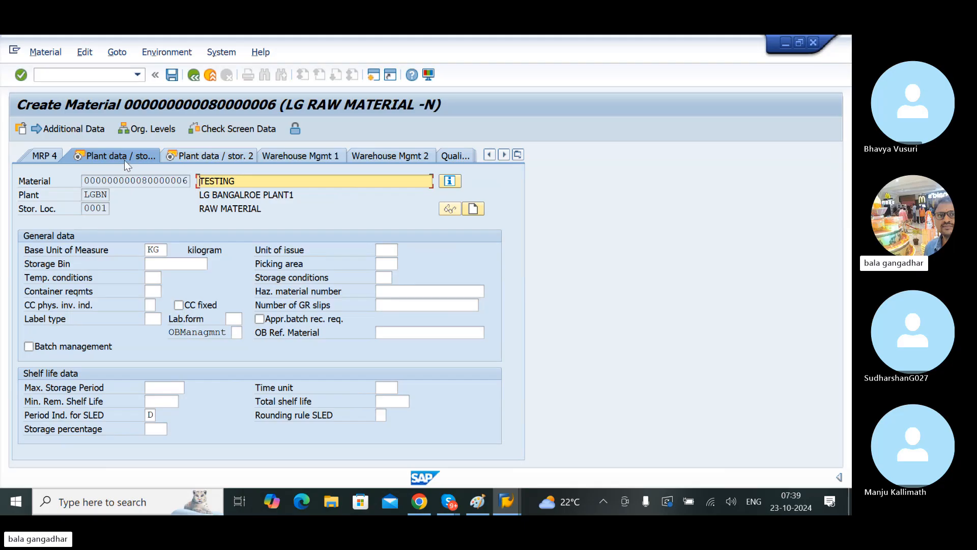
Step: Set the storage conditions to LG (LG WAREHOUSE) in the material's Plant data / stor. 1 view
{"action": "left_click", "coordinate": [518, 154]}
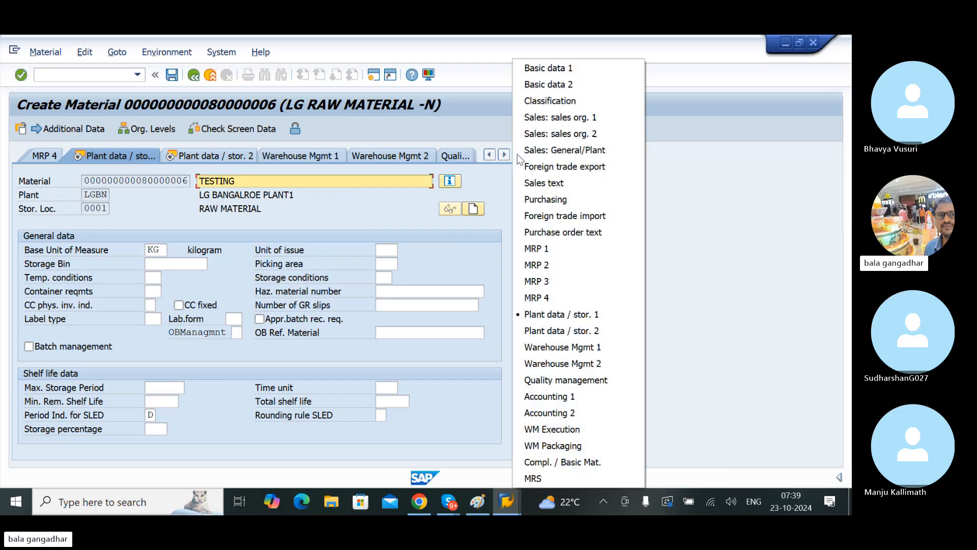
{"action": "left_click", "coordinate": [555, 319]}
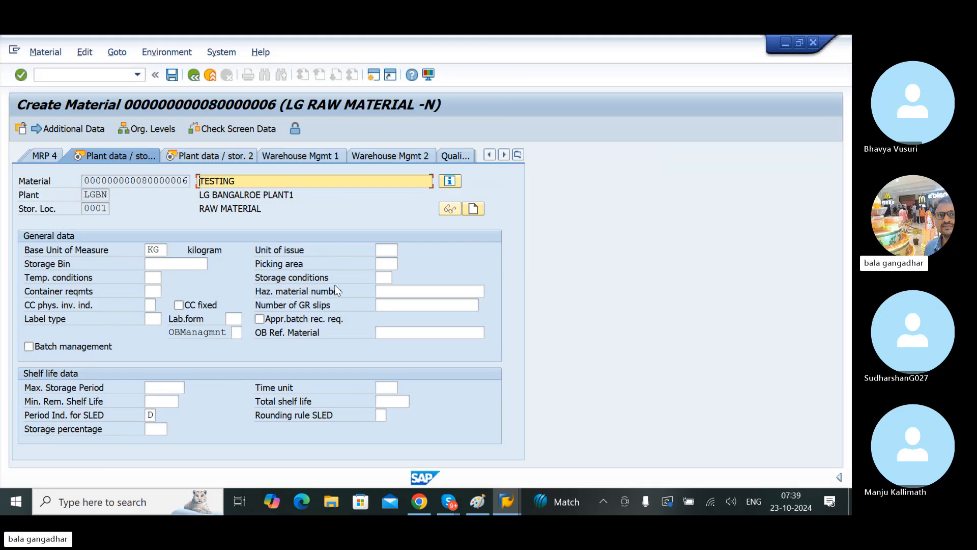
{"action": "left_click", "coordinate": [385, 277]}
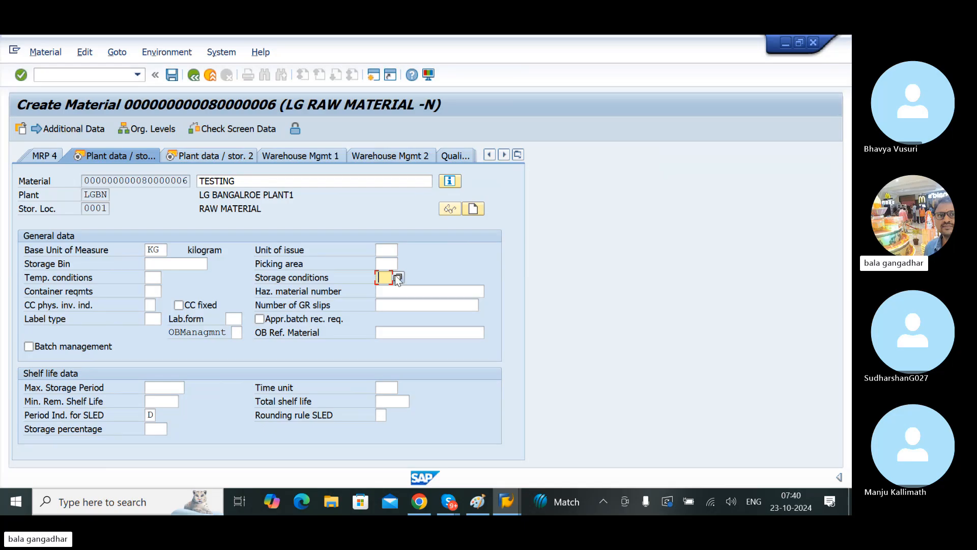
{"action": "left_click", "coordinate": [397, 277]}
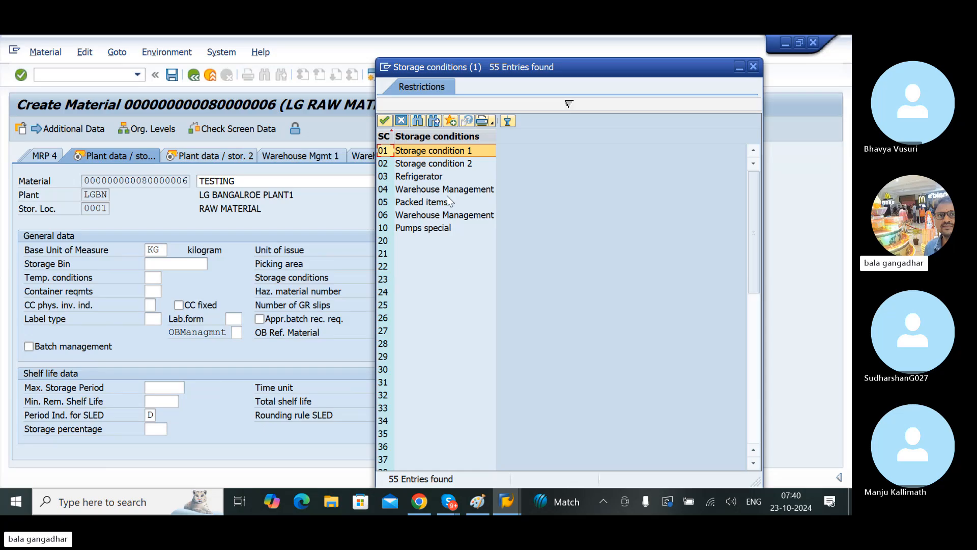
{"action": "left_click", "coordinate": [464, 317]}
{"action": "key", "text": "Page_Down"}
{"action": "key", "text": "Page_Down"}
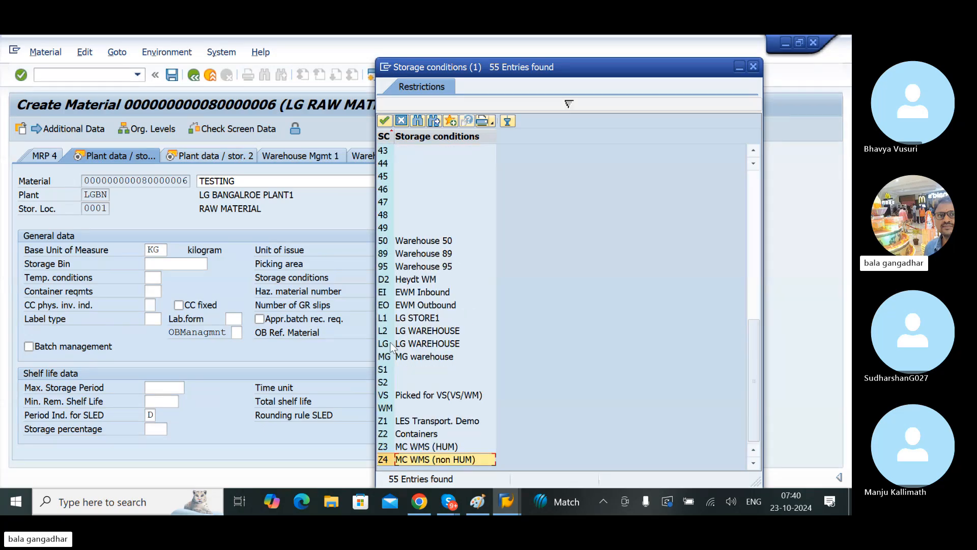
{"action": "left_click", "coordinate": [390, 344]}
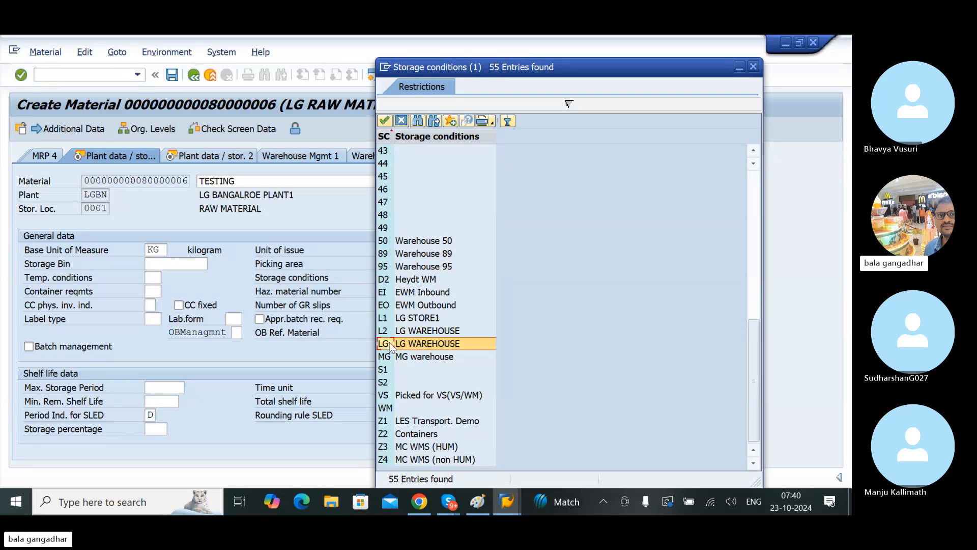
{"action": "double_click", "coordinate": [389, 342]}
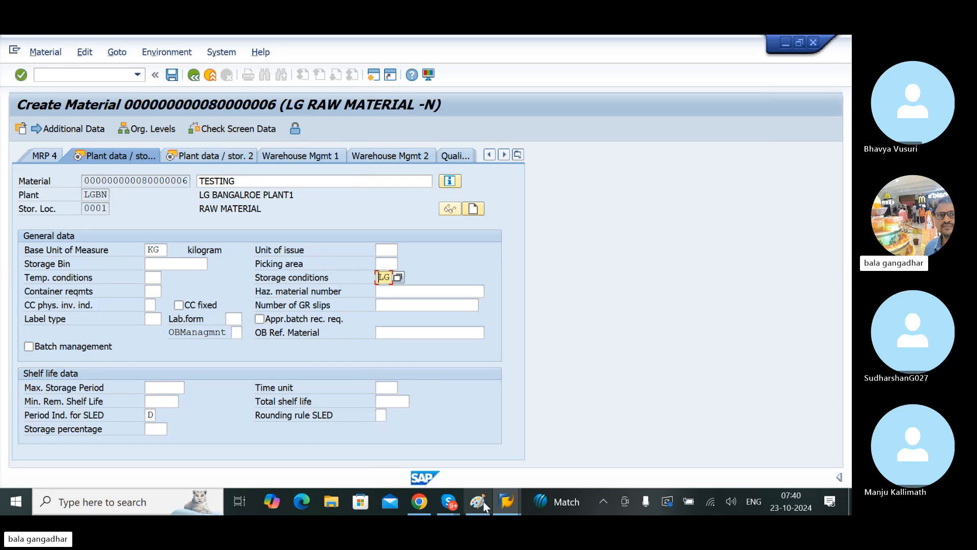
Step: Switch back to the customizing session, leave the storage conditions table and open Define Temperature Conditions from the IMG structure
{"action": "mouse_move", "coordinate": [505, 503]}
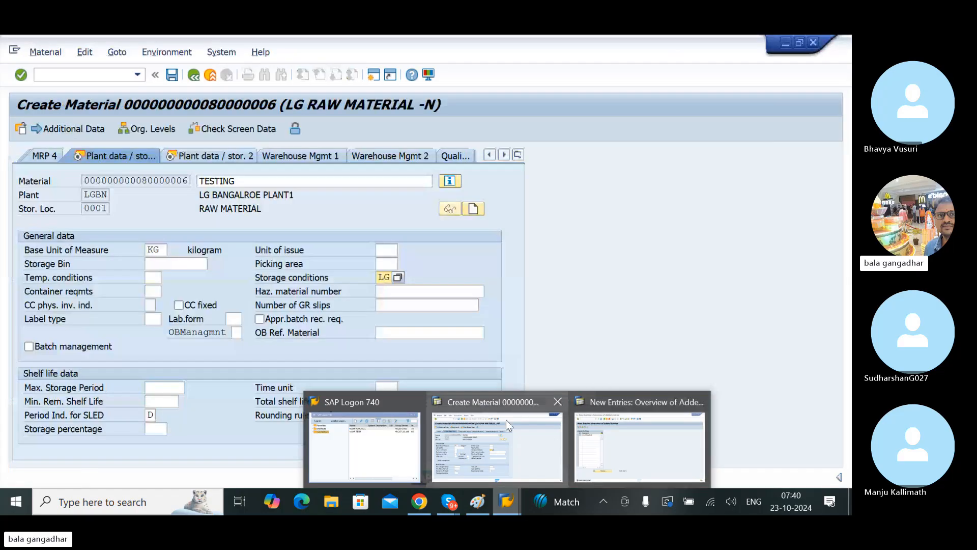
{"action": "left_click", "coordinate": [590, 451]}
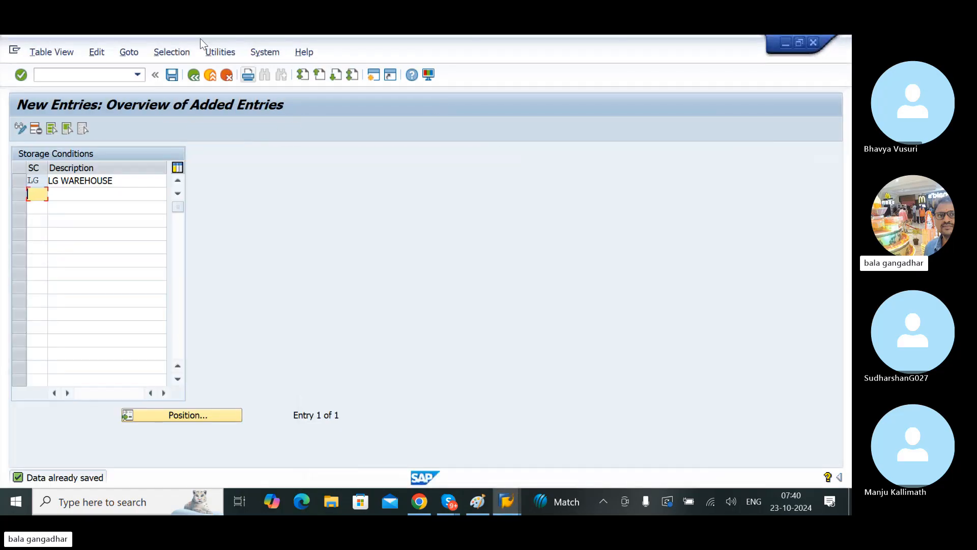
{"action": "left_click", "coordinate": [195, 78]}
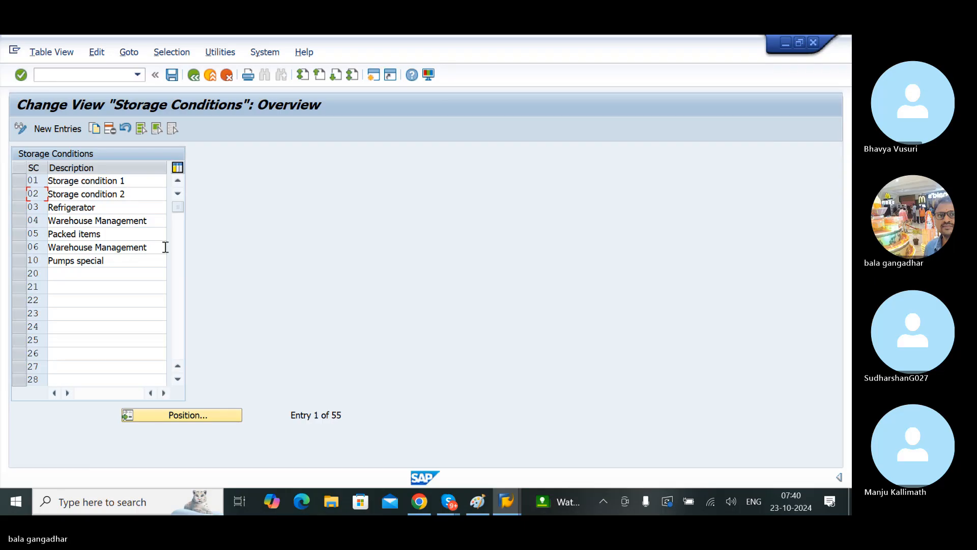
{"action": "left_click", "coordinate": [194, 76]}
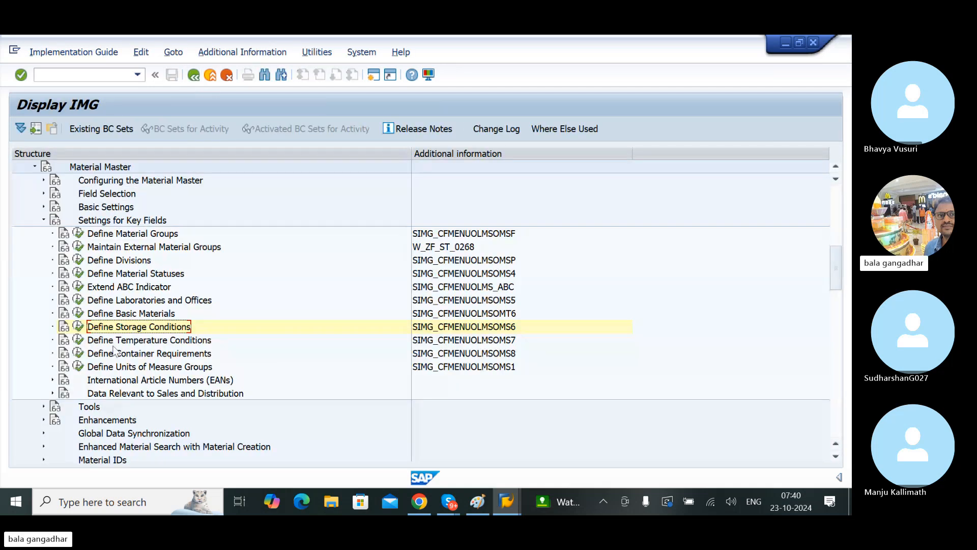
{"action": "left_click", "coordinate": [117, 341]}
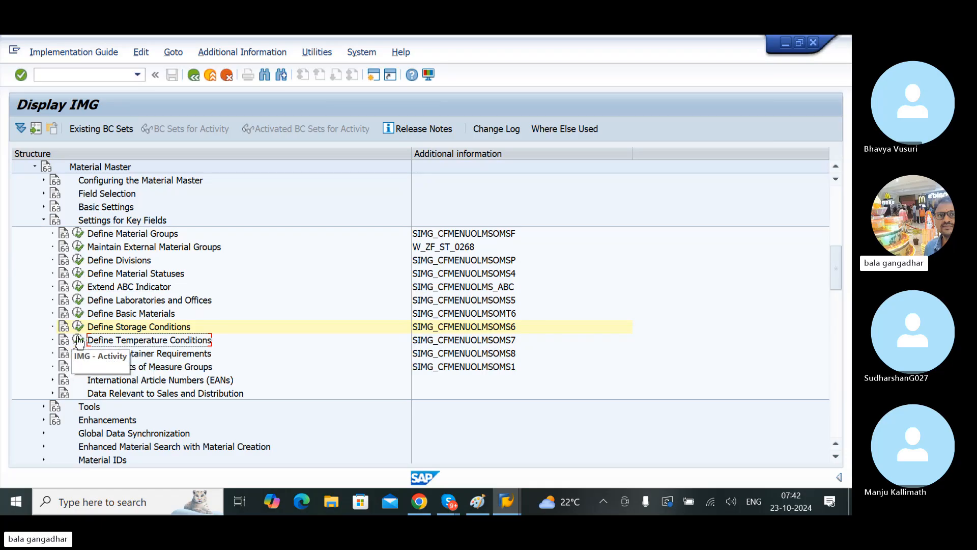
{"action": "left_click", "coordinate": [81, 340]}
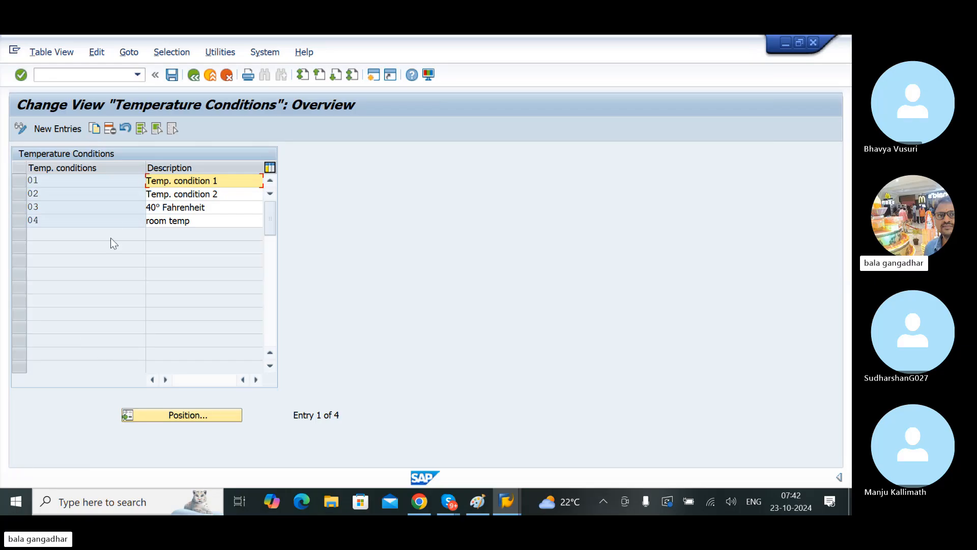
Step: Add a new temperature condition with key LT and description LG -10 DEGREE, and save it
{"action": "left_click", "coordinate": [58, 127]}
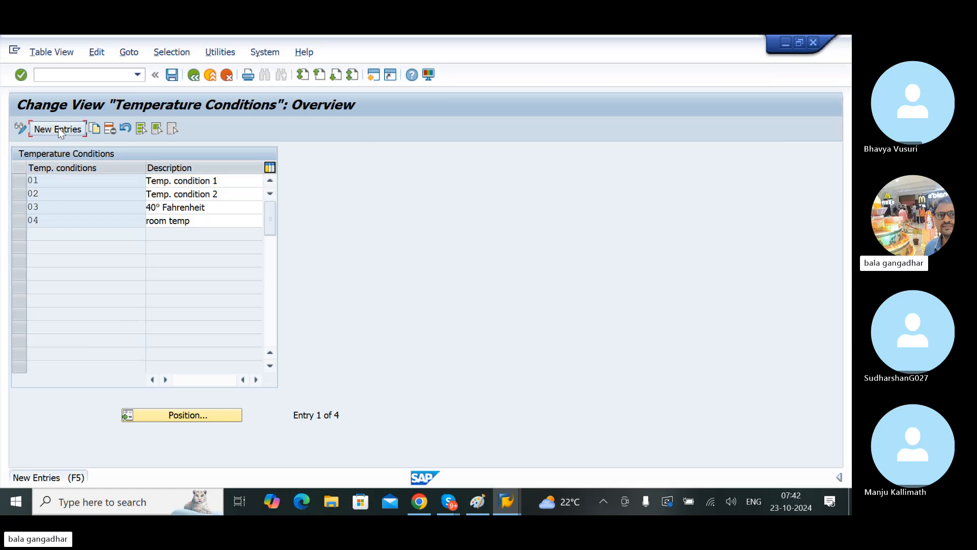
{"action": "type", "text": "LT"}
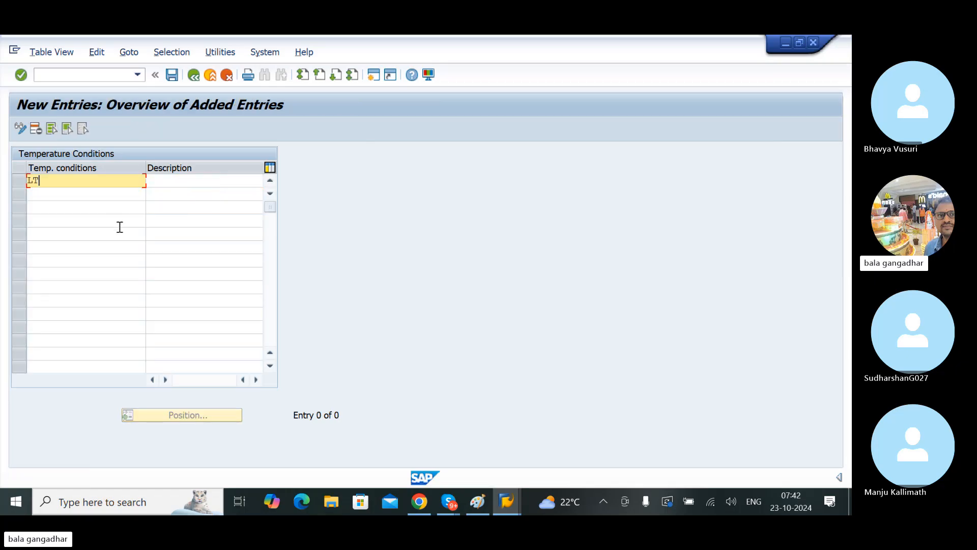
{"action": "key", "text": "Tab"}
{"action": "type", "text": "LG "}
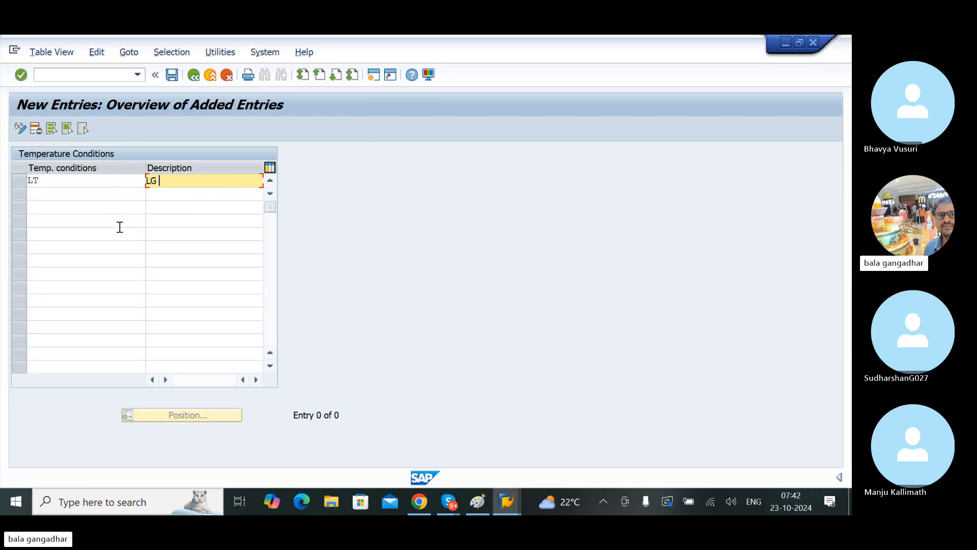
{"action": "type", "text": "-10"}
{"action": "type", "text": " DE"}
{"action": "type", "text": "GRR"}
{"action": "key", "text": "BackSpace"}
{"action": "key", "text": "BackSpace"}
{"action": "type", "text": "REEE"}
{"action": "key", "text": "BackSpace"}
{"action": "key", "text": "ctrl+s"}
{"action": "key", "text": "Return"}
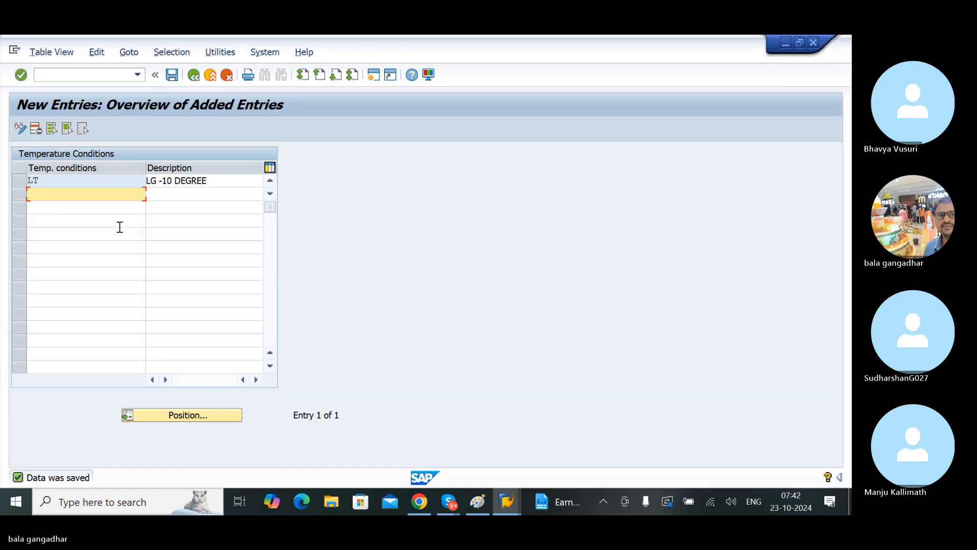
{"action": "left_click", "coordinate": [173, 74]}
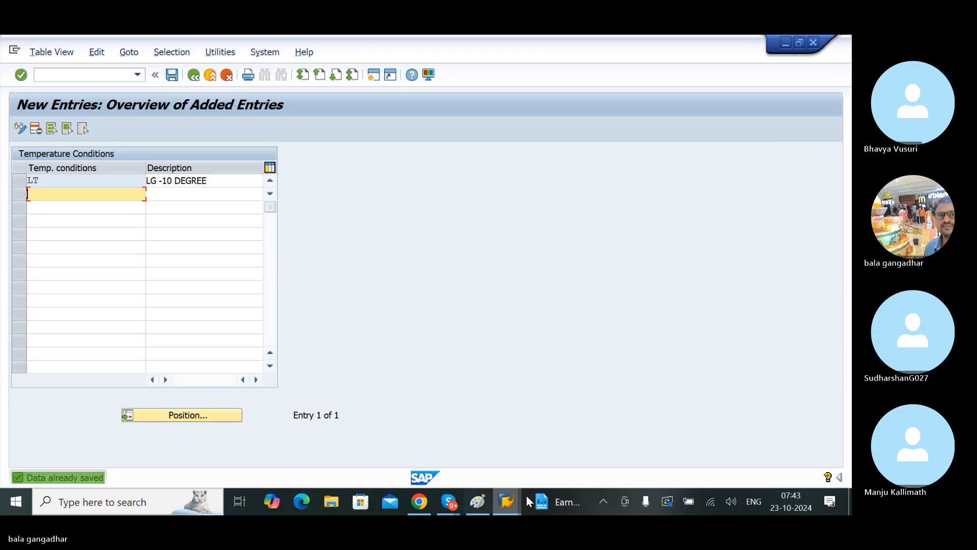
Step: Switch to the Create Material session and look up the selectable temperature conditions without choosing one
{"action": "mouse_move", "coordinate": [511, 499]}
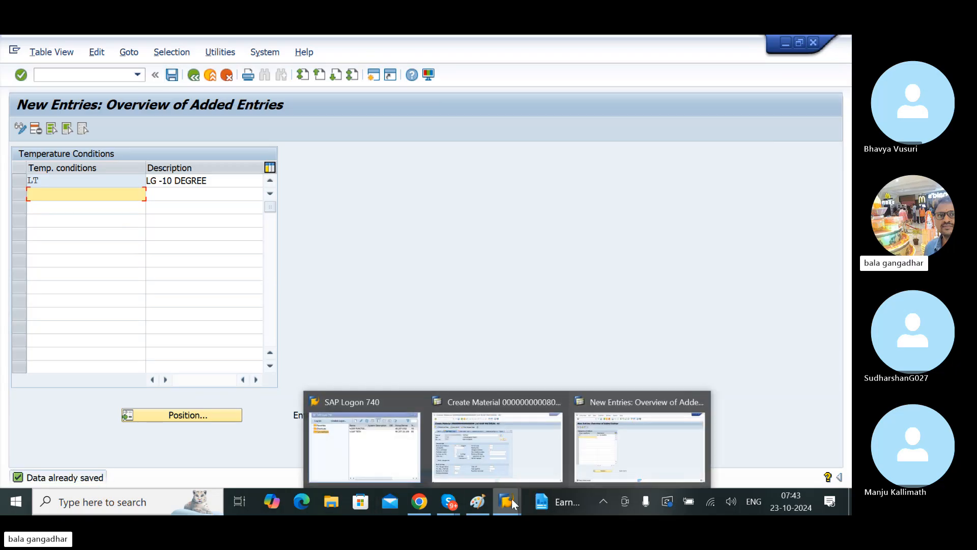
{"action": "left_click", "coordinate": [488, 455]}
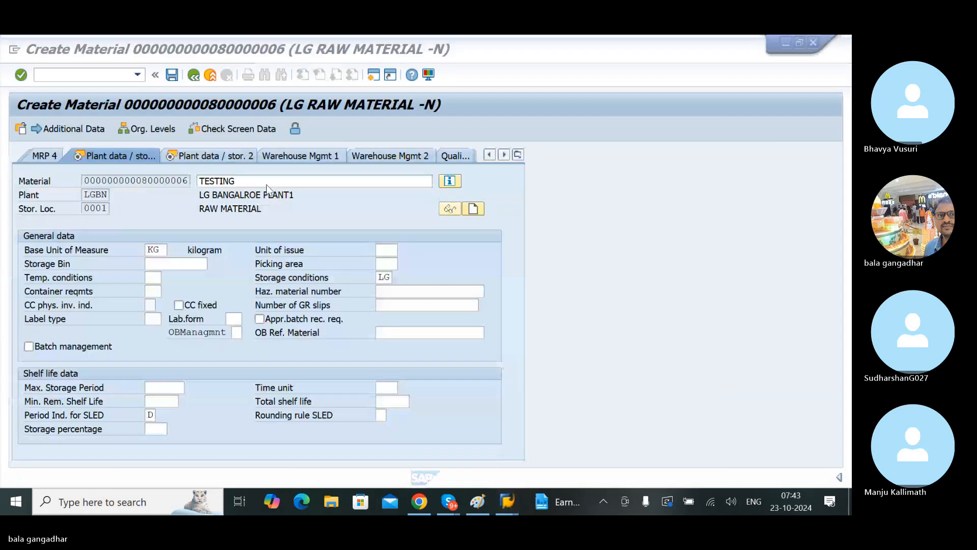
{"action": "left_click", "coordinate": [154, 278]}
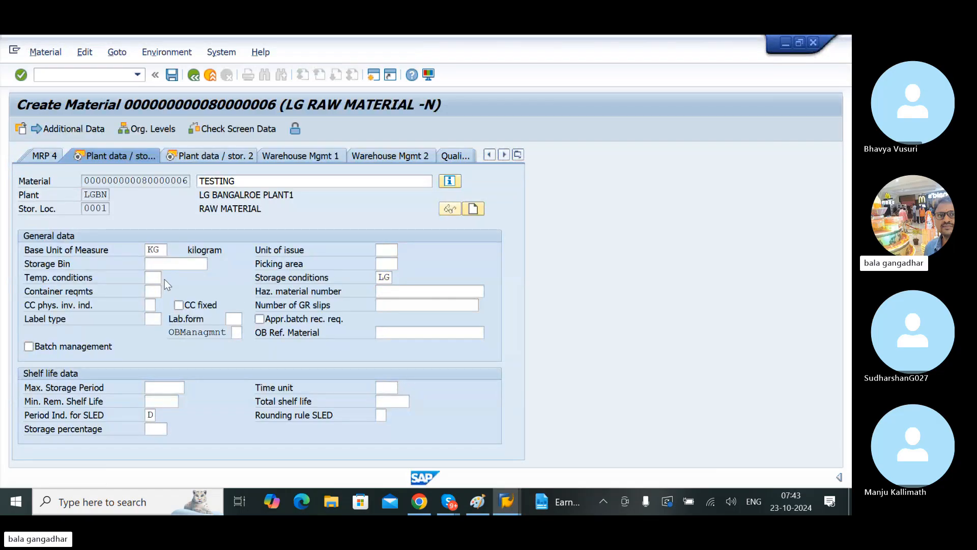
{"action": "left_click", "coordinate": [163, 279]}
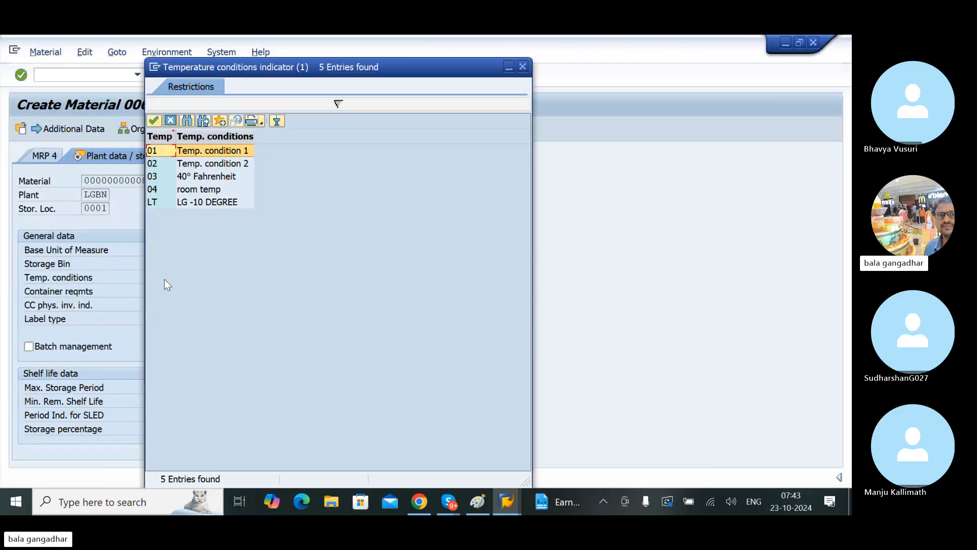
{"action": "left_click", "coordinate": [191, 202]}
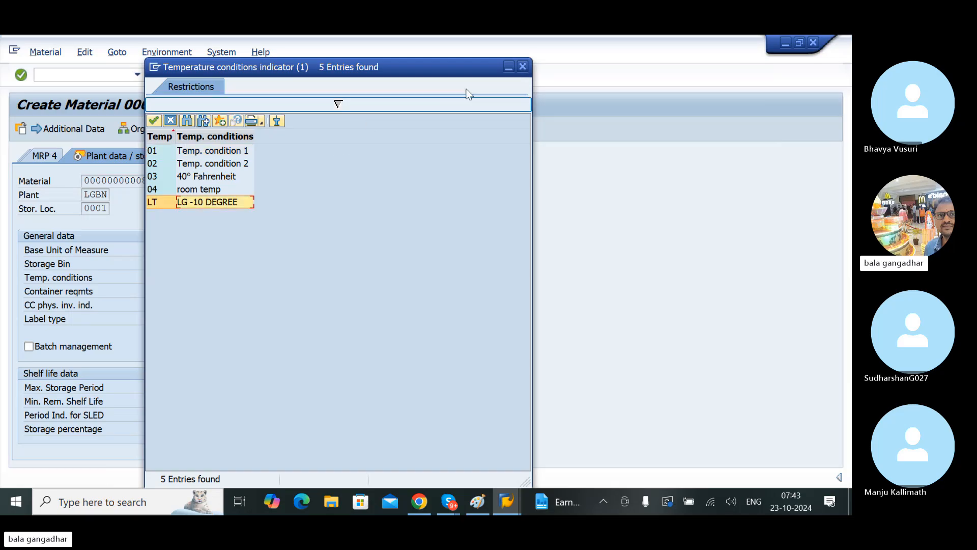
{"action": "left_click", "coordinate": [522, 66]}
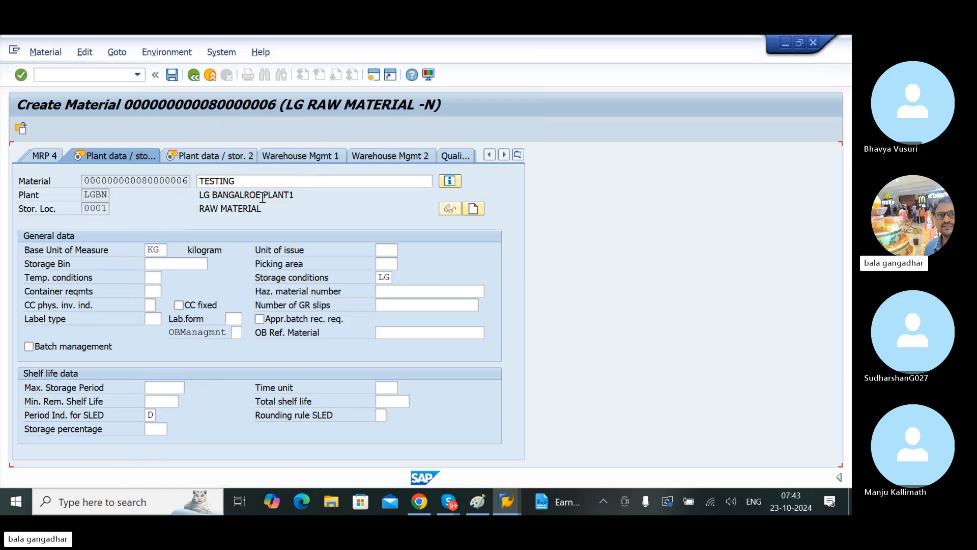
{"action": "left_click", "coordinate": [236, 184]}
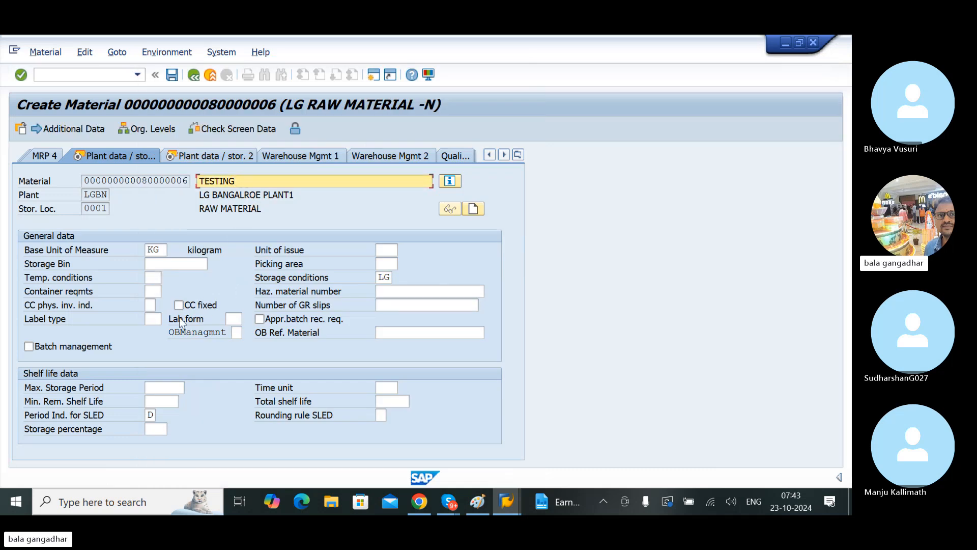
{"action": "left_click", "coordinate": [153, 290]}
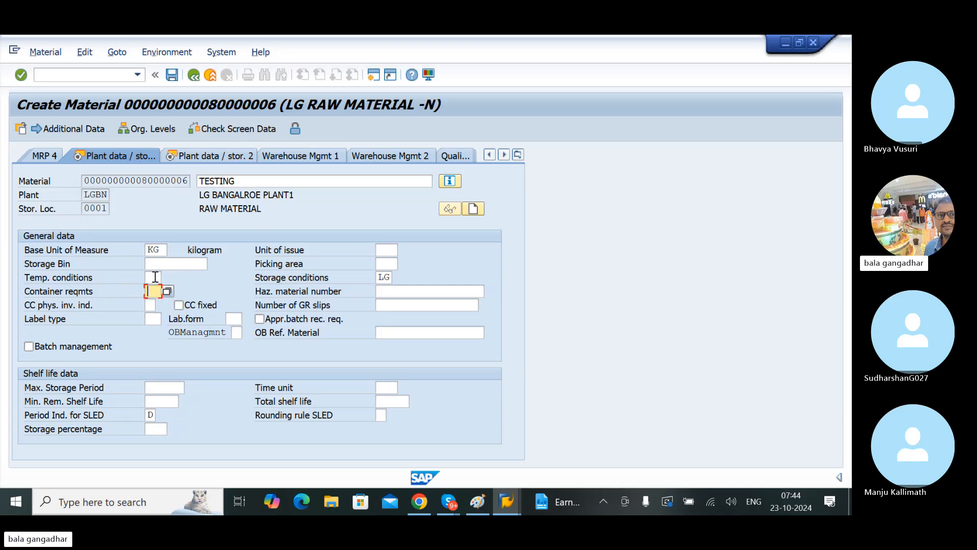
{"action": "left_click", "coordinate": [148, 301]}
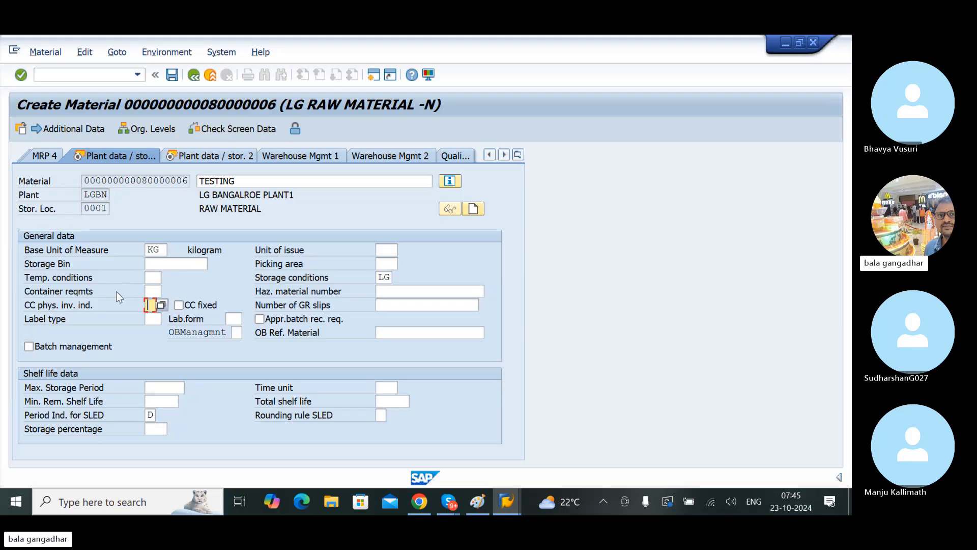
Step: Return to the customizing session, leave the temperature conditions table and open Define Container Requirements from the IMG structure
{"action": "key", "text": "alt+Tab"}
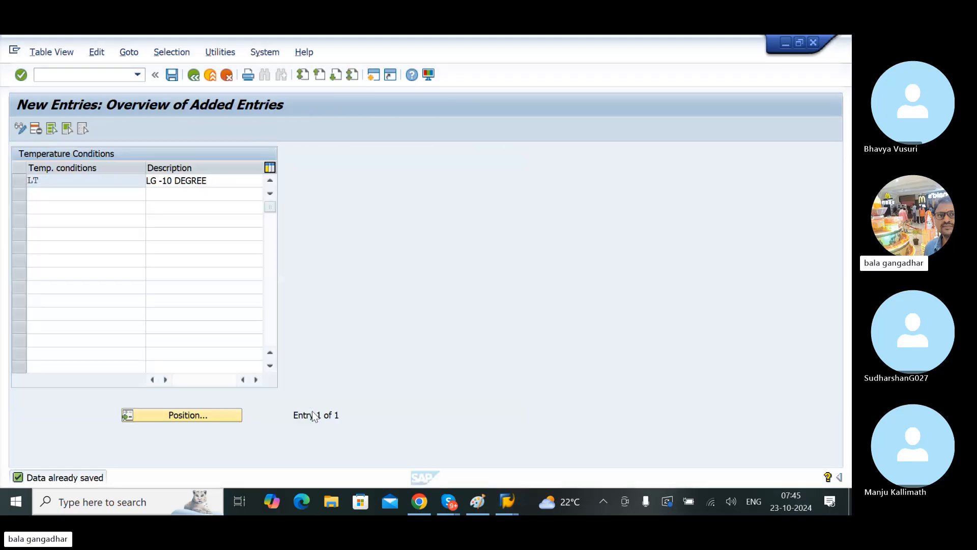
{"action": "left_click", "coordinate": [193, 75]}
{"action": "left_click", "coordinate": [194, 75]}
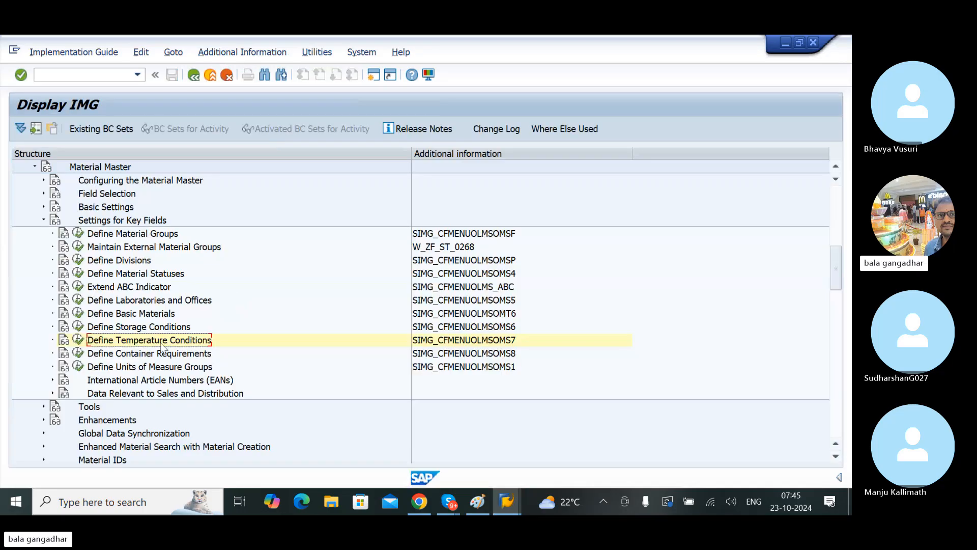
{"action": "left_click", "coordinate": [145, 356]}
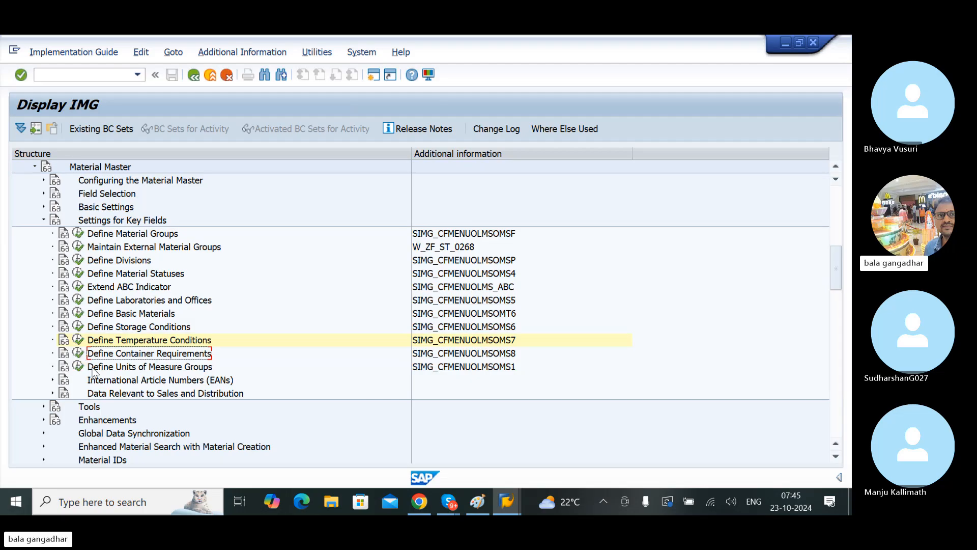
{"action": "left_click", "coordinate": [79, 353]}
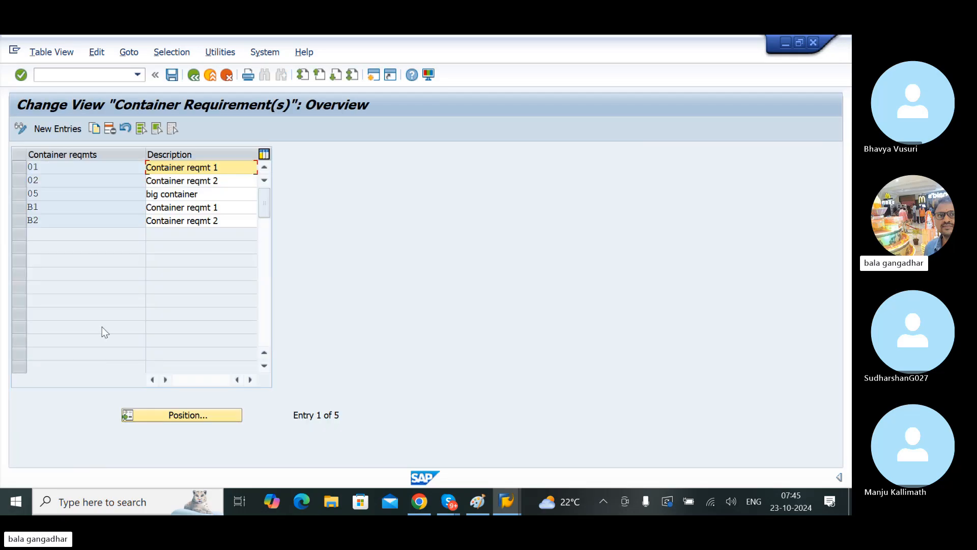
Step: Add a new container requirement with key LG and description LG BIG CONTAINER, and save it
{"action": "left_click", "coordinate": [59, 129]}
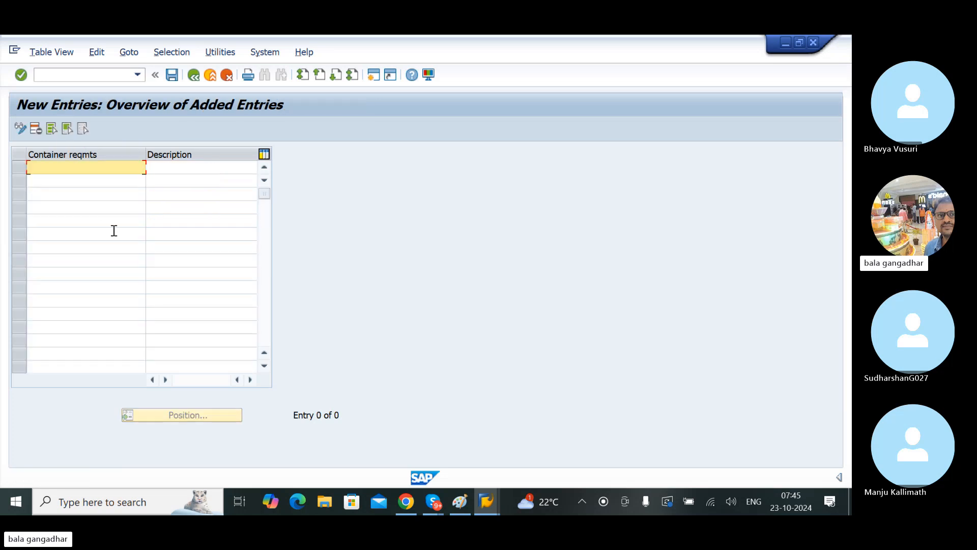
{"action": "type", "text": "LG"}
{"action": "key", "text": "Tab"}
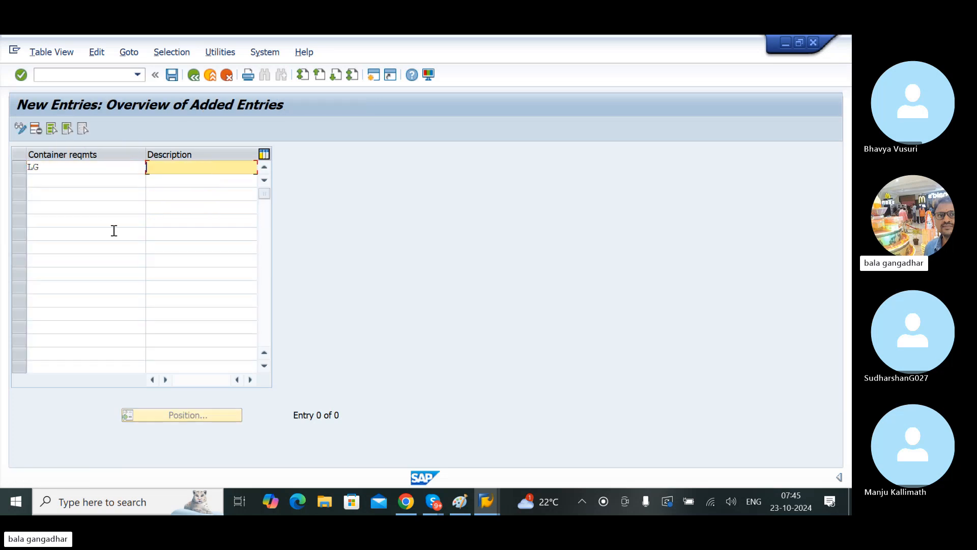
{"action": "type", "text": "LG BIG CONTAINER"}
{"action": "key", "text": "Return"}
{"action": "key", "text": "ctrl+s"}
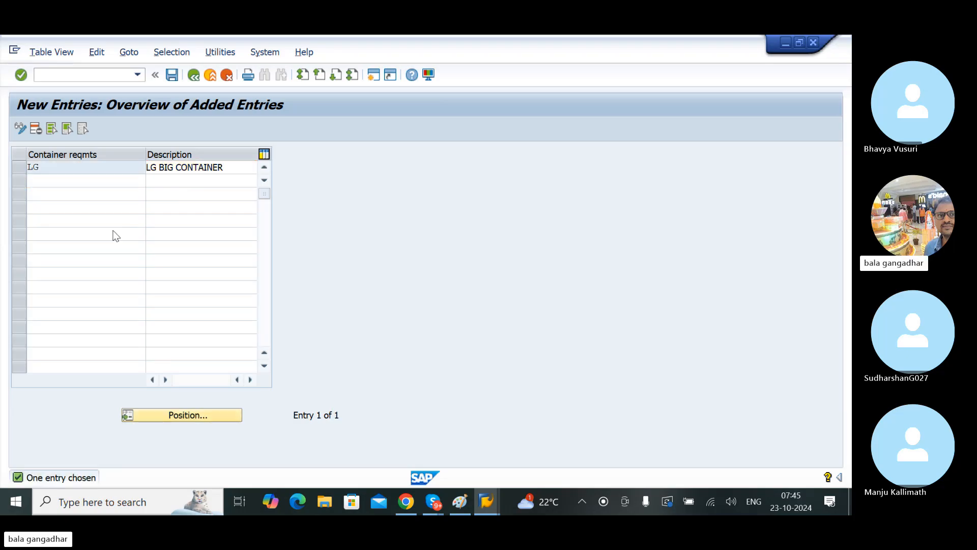
{"action": "key", "text": "Return"}
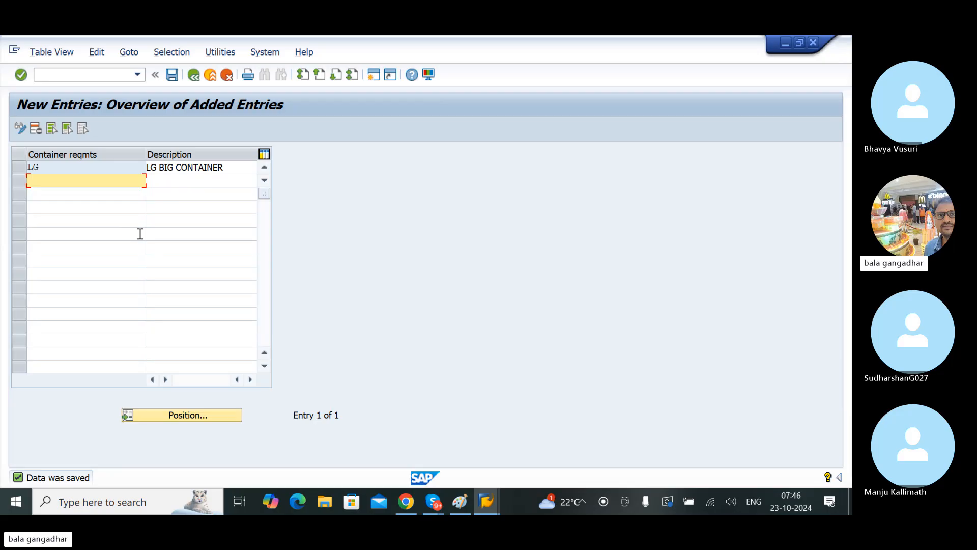
{"action": "left_click", "coordinate": [172, 75]}
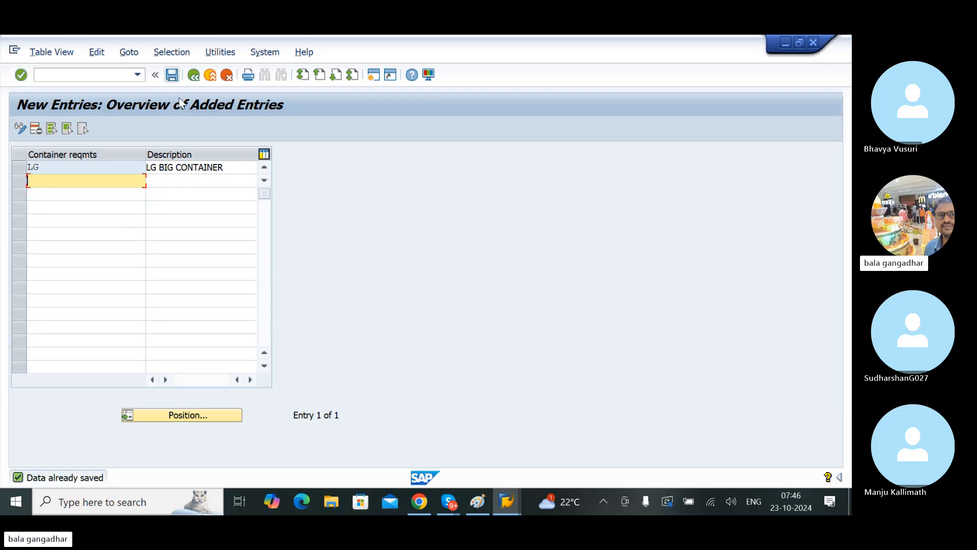
Step: Switch to the Create Material session and set Container reqmts to LG from the list of possible entries
{"action": "left_click", "coordinate": [512, 502]}
{"action": "left_click", "coordinate": [496, 455]}
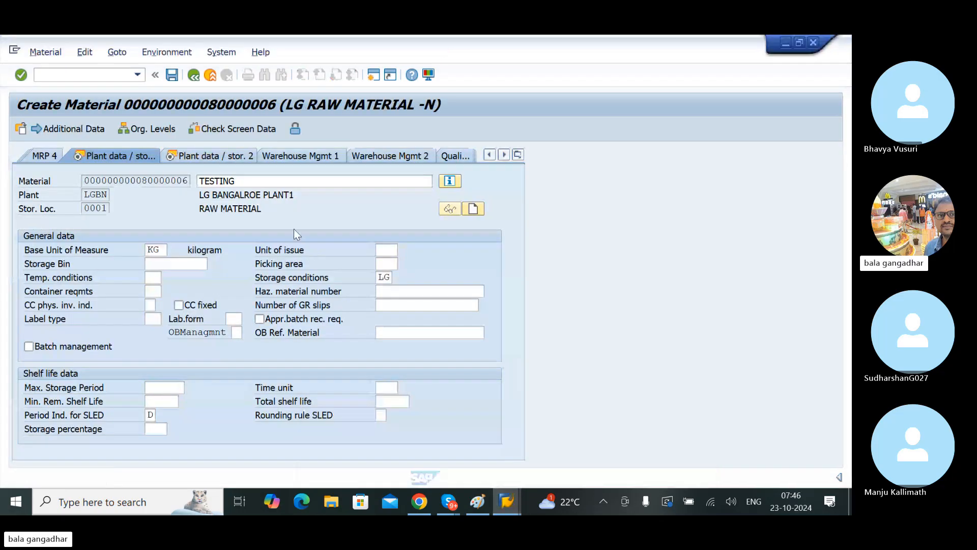
{"action": "left_click", "coordinate": [153, 292]}
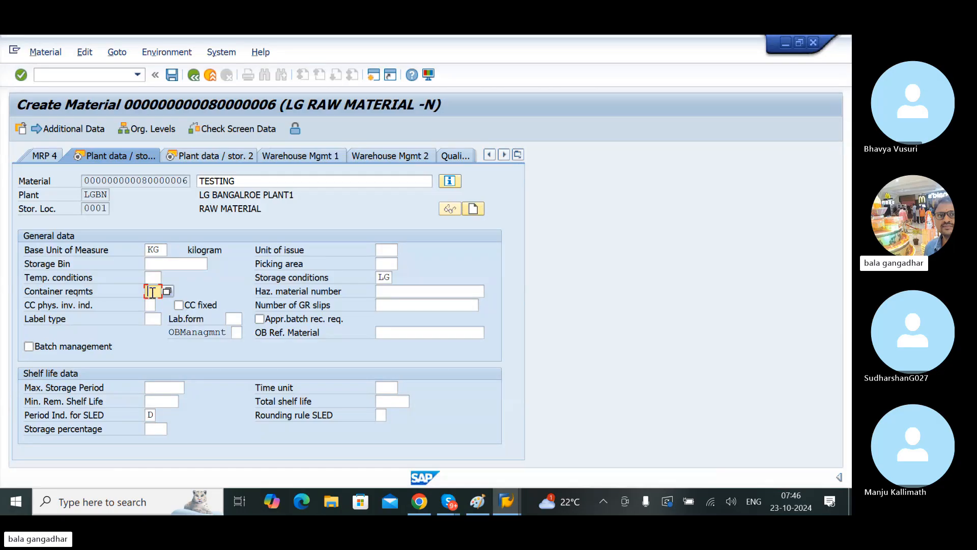
{"action": "left_click", "coordinate": [166, 291]}
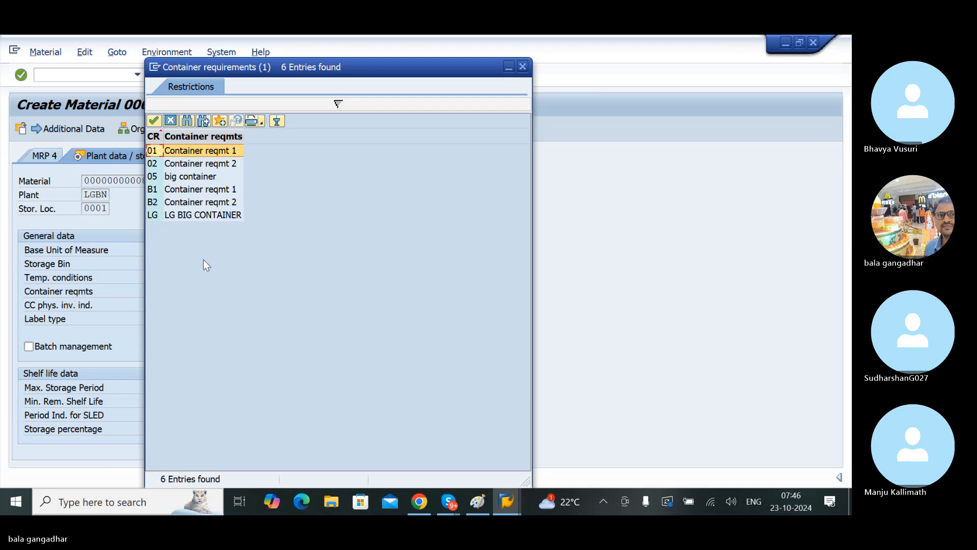
{"action": "double_click", "coordinate": [228, 215]}
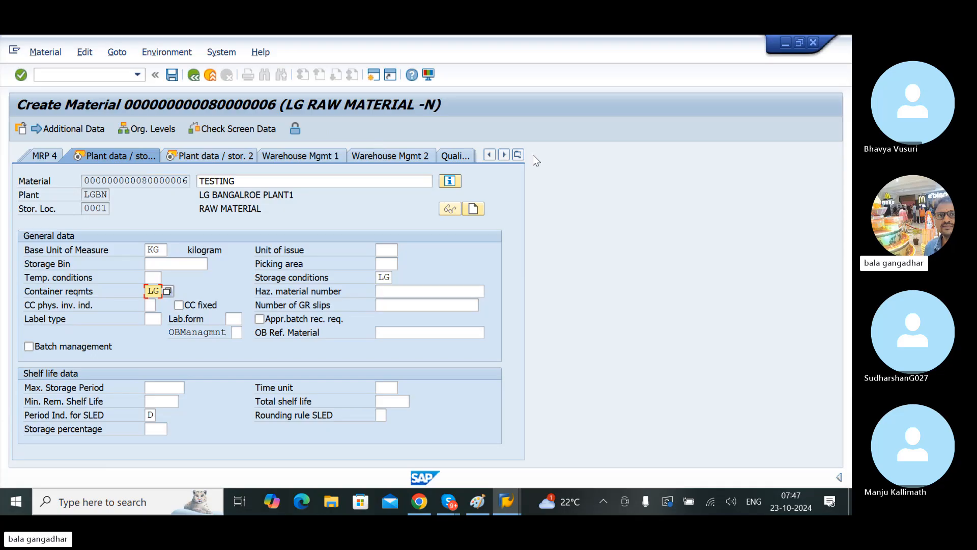
Step: Go to the Purchasing view of the material and select the Purchasing Group field
{"action": "left_click", "coordinate": [519, 155]}
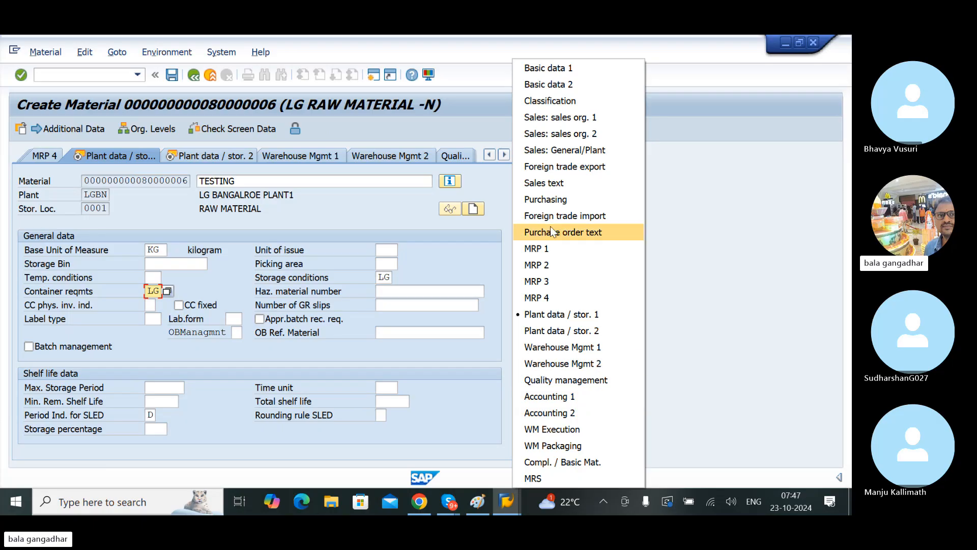
{"action": "left_click", "coordinate": [550, 199]}
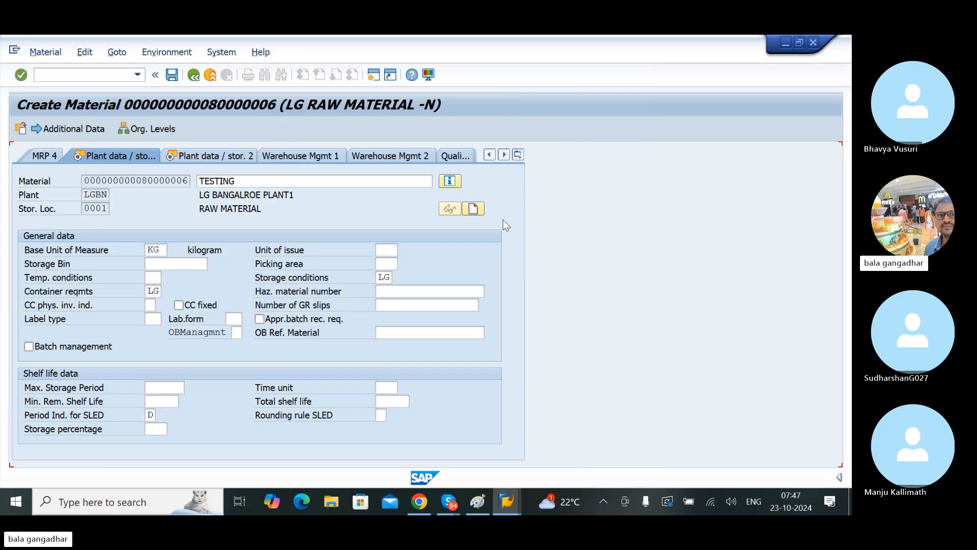
{"action": "left_click", "coordinate": [160, 264]}
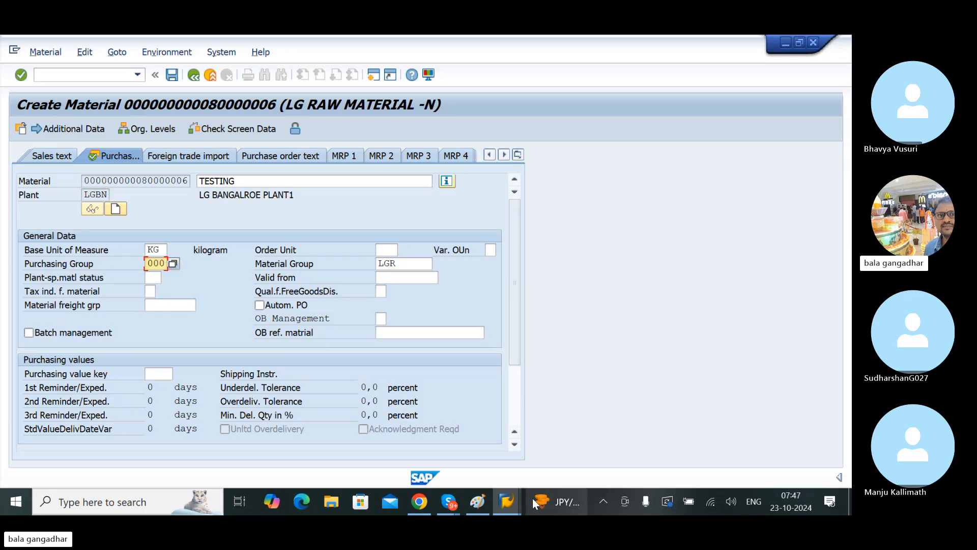
Step: Return to the customizing session, leave the container requirements table and collapse the Material Master and Logistics - General nodes
{"action": "mouse_move", "coordinate": [515, 501]}
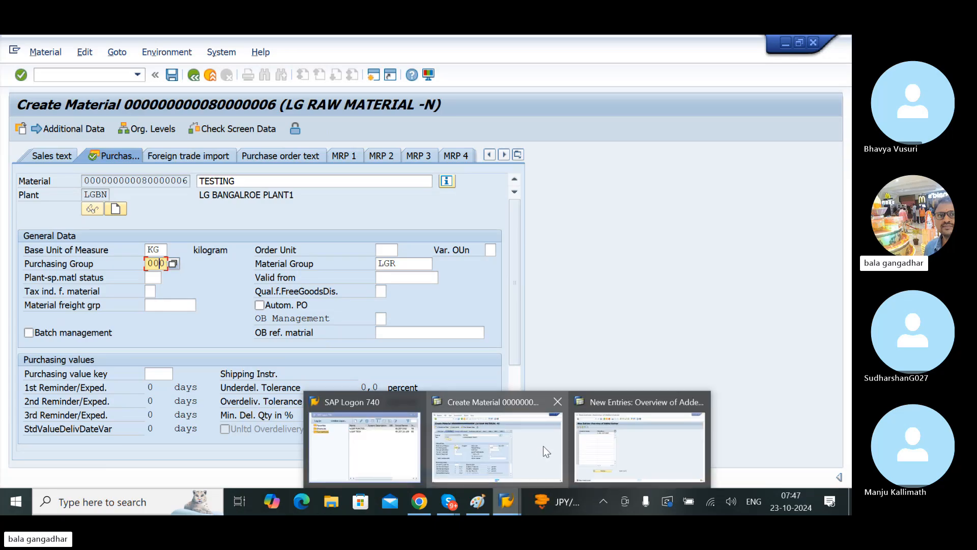
{"action": "left_click", "coordinate": [639, 446]}
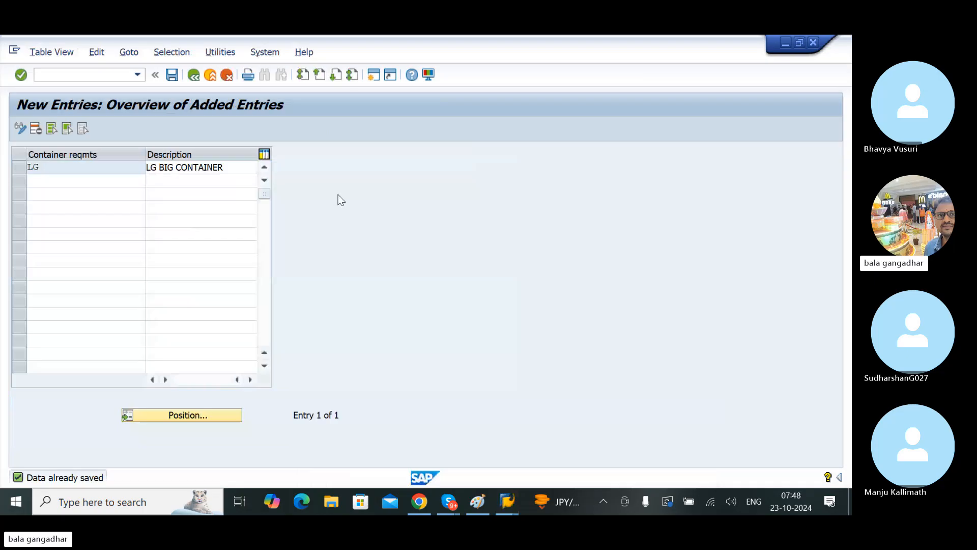
{"action": "left_click", "coordinate": [194, 81]}
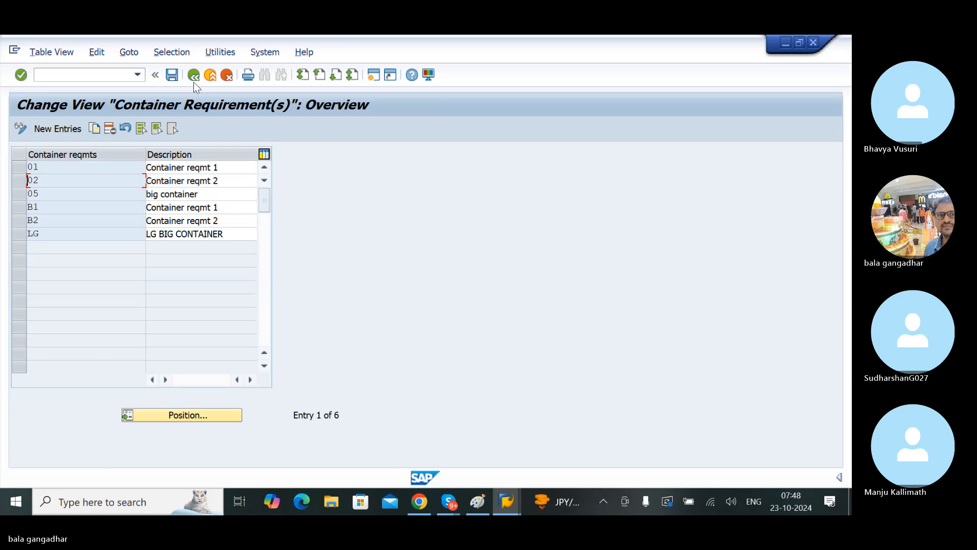
{"action": "left_click", "coordinate": [194, 82]}
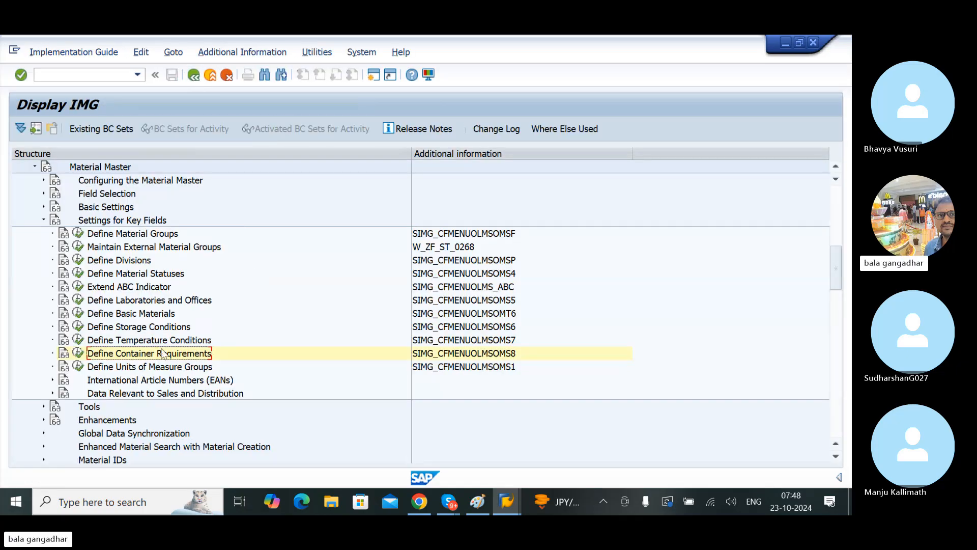
{"action": "left_click", "coordinate": [36, 169]}
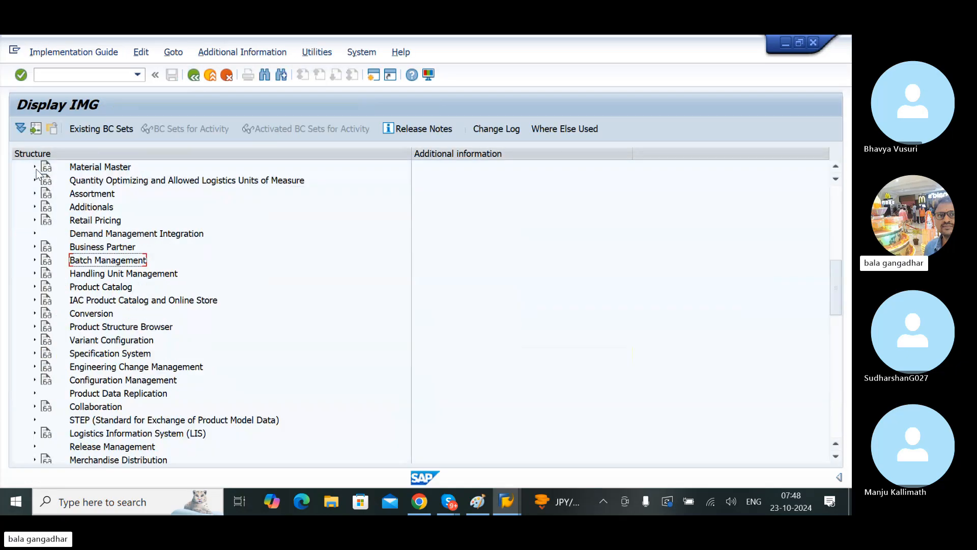
{"action": "left_click", "coordinate": [76, 196]}
{"action": "scroll", "coordinate": [75, 197], "scroll_direction": "up", "scroll_amount": 7}
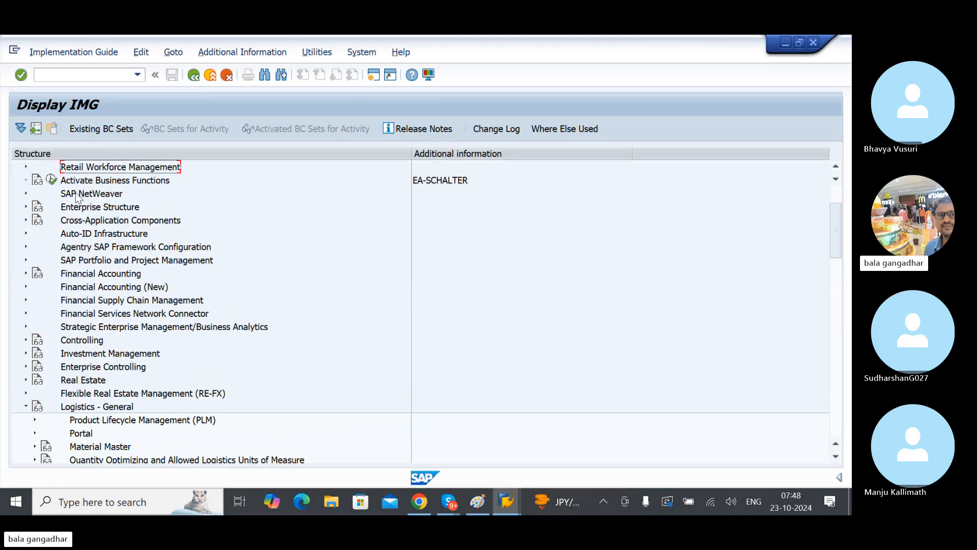
{"action": "left_click", "coordinate": [26, 407]}
{"action": "left_click", "coordinate": [74, 434]}
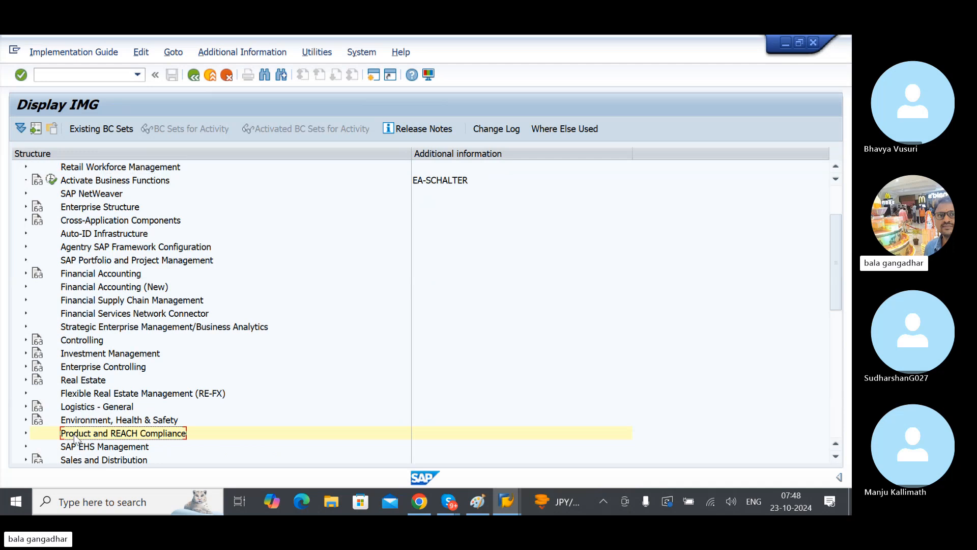
Step: Expand Materials Management and its Purchasing node in the IMG structure and open the Create Purchasing Groups activity
{"action": "scroll", "coordinate": [75, 437], "scroll_direction": "down", "scroll_amount": 2}
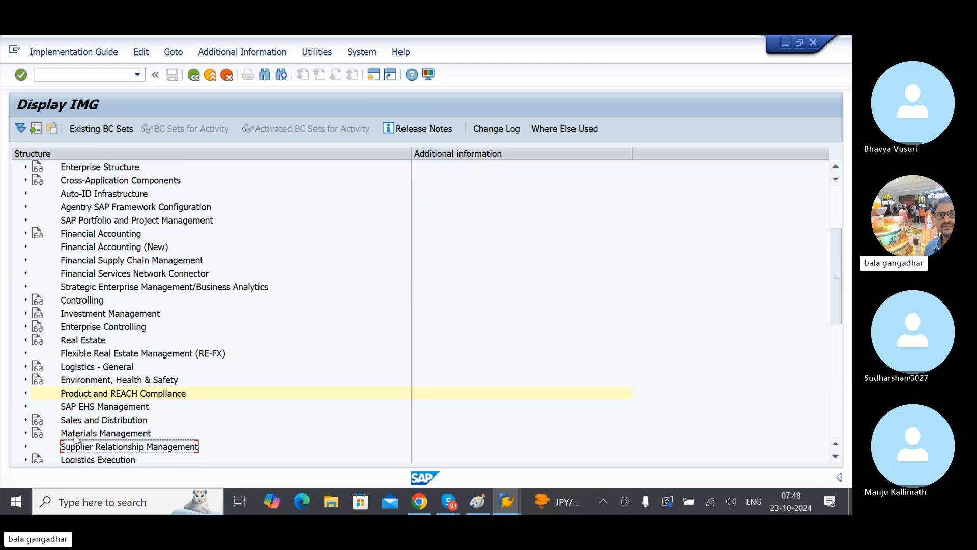
{"action": "key", "text": "Down"}
{"action": "key", "text": "Down"}
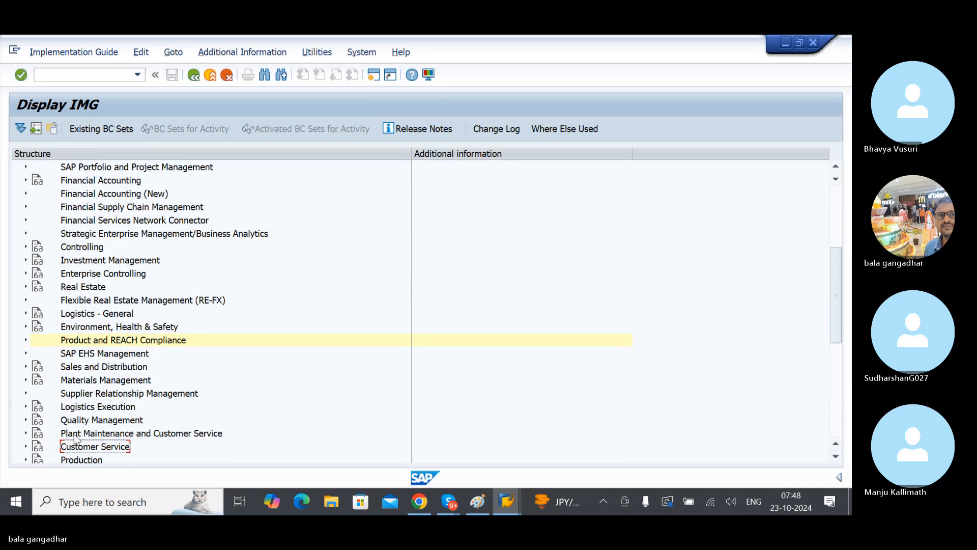
{"action": "left_click", "coordinate": [26, 380]}
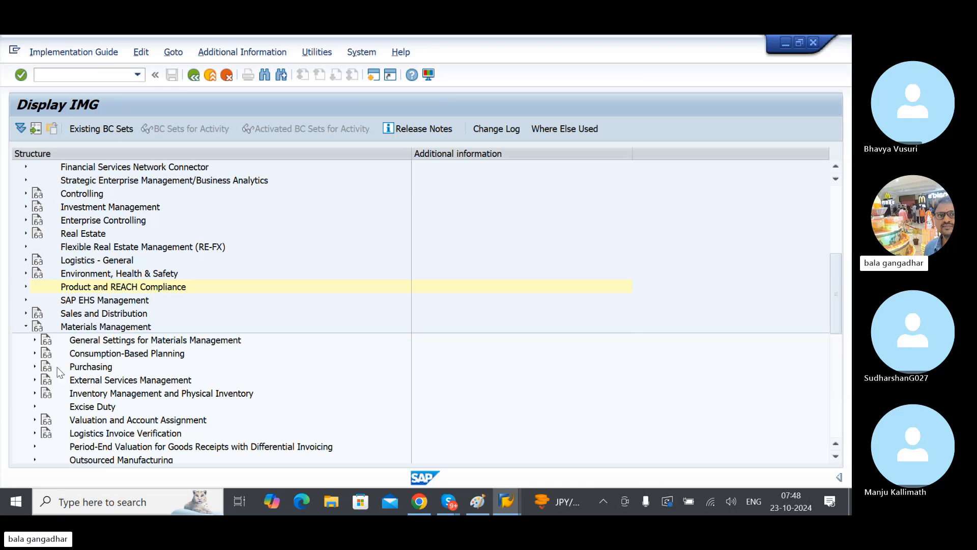
{"action": "left_click", "coordinate": [120, 328]}
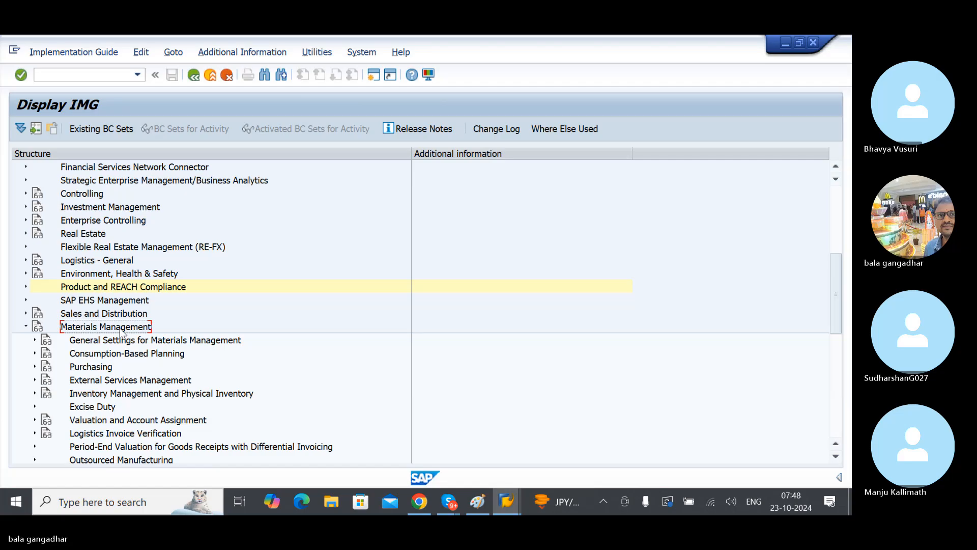
{"action": "left_click", "coordinate": [33, 367]}
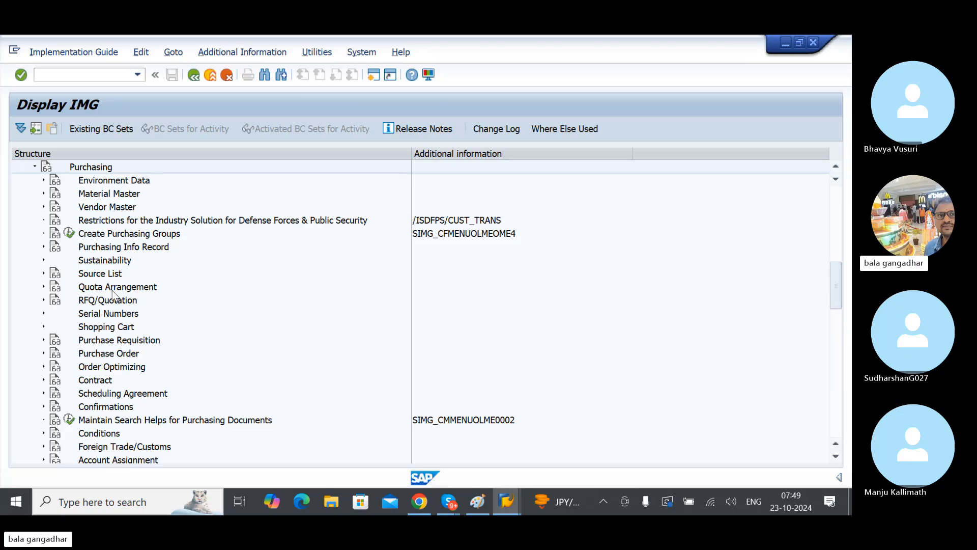
{"action": "left_click", "coordinate": [121, 235]}
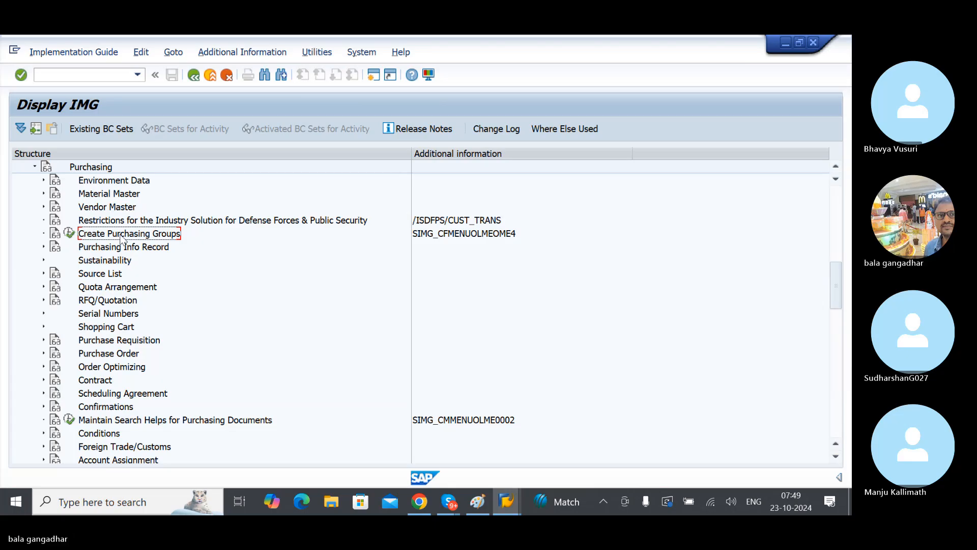
{"action": "left_click", "coordinate": [70, 235]}
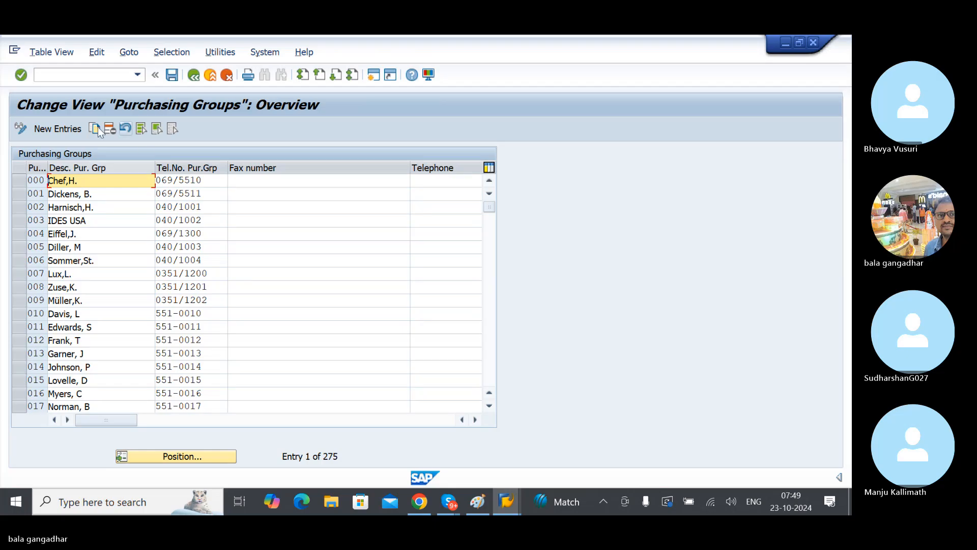
Step: Enter a new purchasing group with key GAN, the buyer's name as description and the buyer's telephone number
{"action": "left_click", "coordinate": [65, 127]}
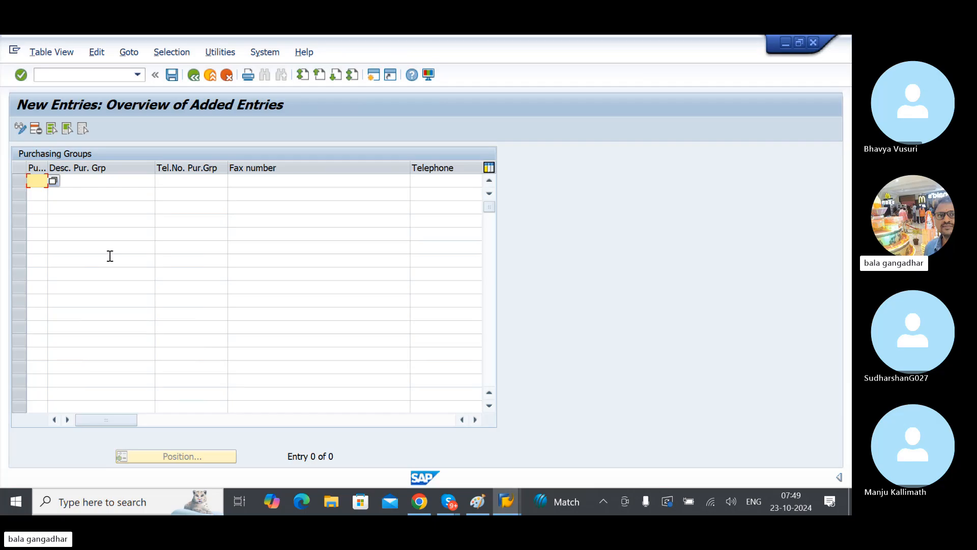
{"action": "type", "text": "GAN"}
{"action": "key", "text": "Tab"}
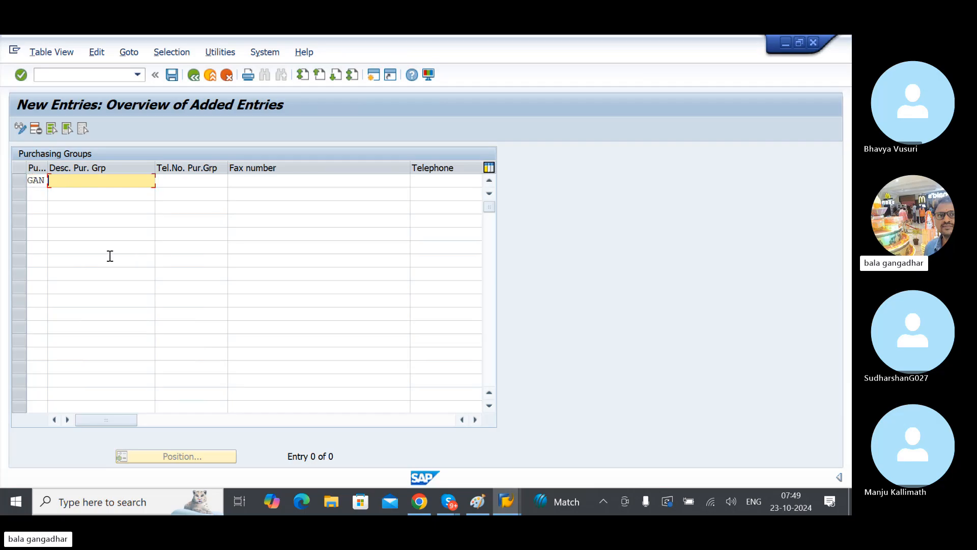
{"action": "key", "text": "Tab"}
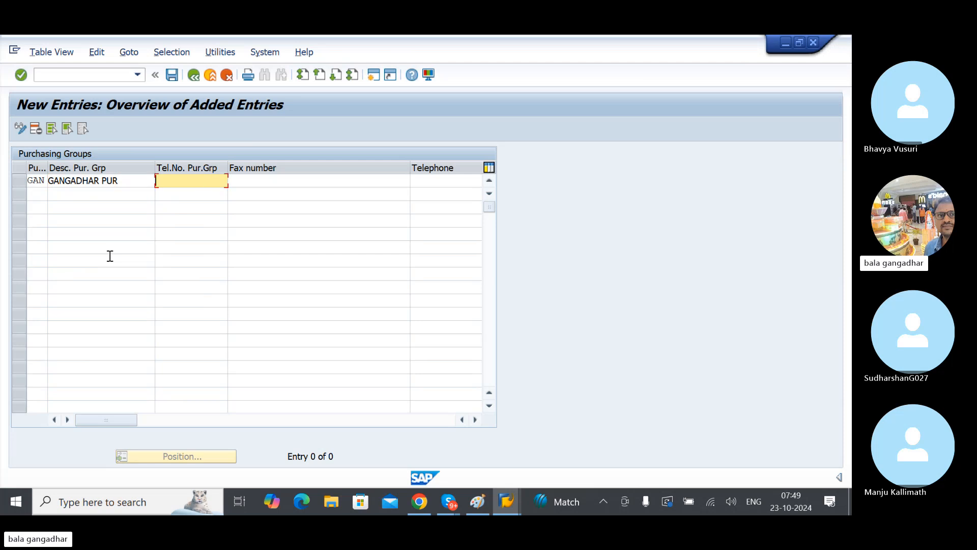
{"action": "left_click", "coordinate": [123, 179]}
{"action": "key", "text": "BackSpace"}
{"action": "key", "text": "BackSpace"}
{"action": "key", "text": "BackSpace"}
{"action": "key", "text": "Tab"}
{"action": "key", "text": "Return"}
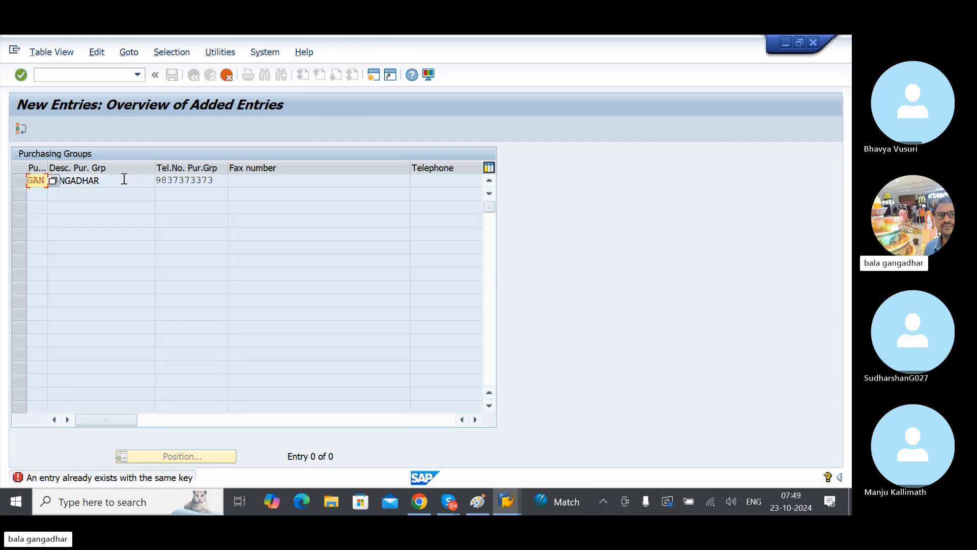
Step: Change the new purchasing group's key to GA1, save the entry and go back to the purchasing groups overview
{"action": "key", "text": "Delete"}
{"action": "type", "text": "GA1"}
{"action": "key", "text": "Return"}
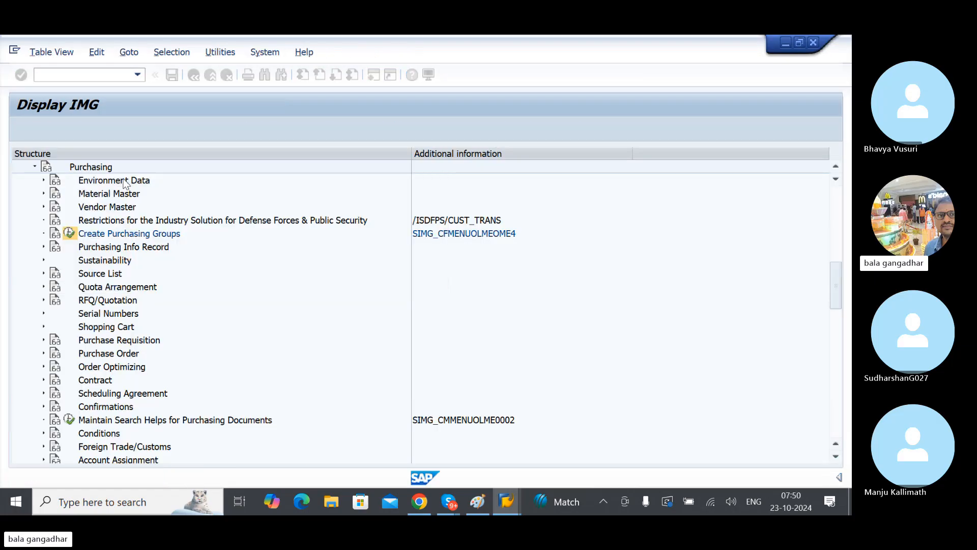
{"action": "key", "text": "ctrl+s"}
{"action": "key", "text": "ctrl+s"}
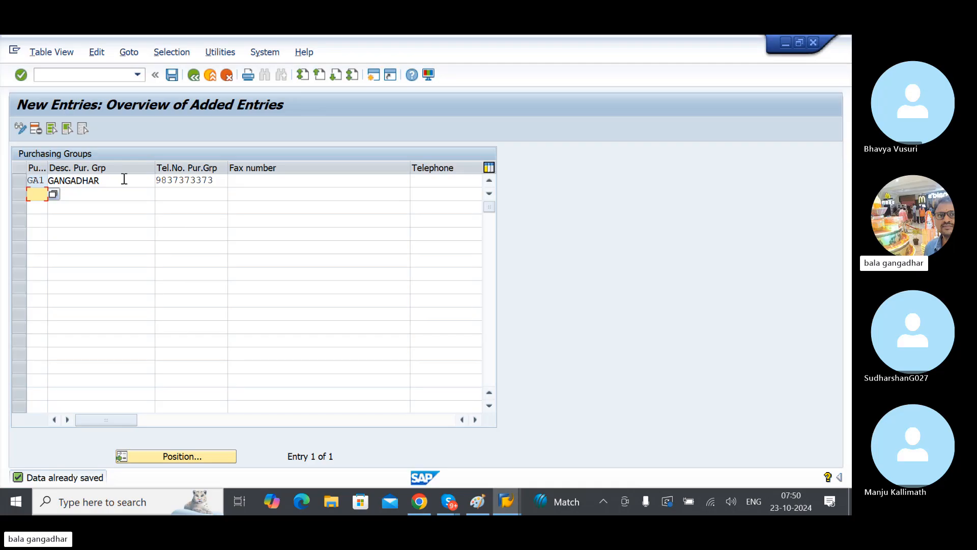
{"action": "left_click", "coordinate": [172, 76]}
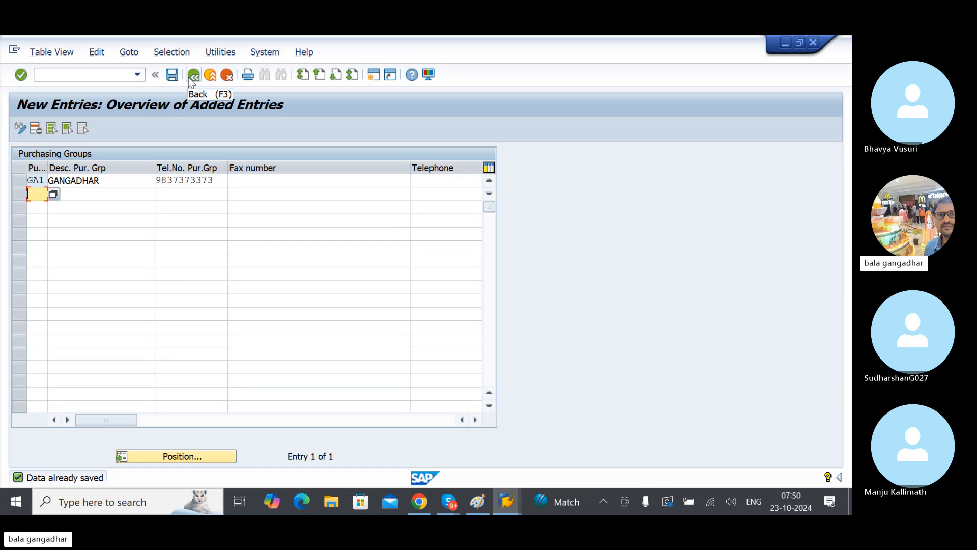
{"action": "left_click", "coordinate": [192, 81]}
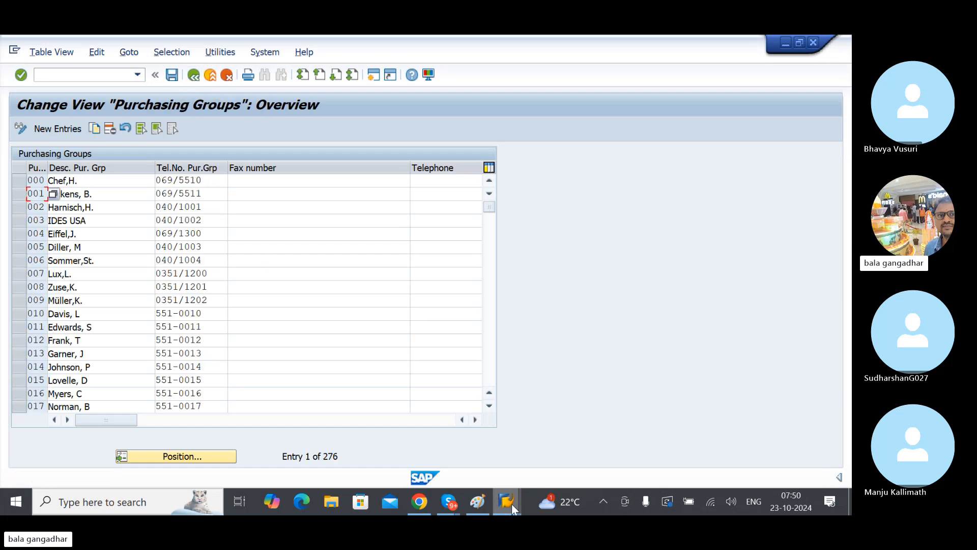
Step: Switch to the Create Material session and set the Purchasing Group to GA1 from the list of possible entries
{"action": "mouse_move", "coordinate": [511, 504]}
{"action": "left_click", "coordinate": [532, 421]}
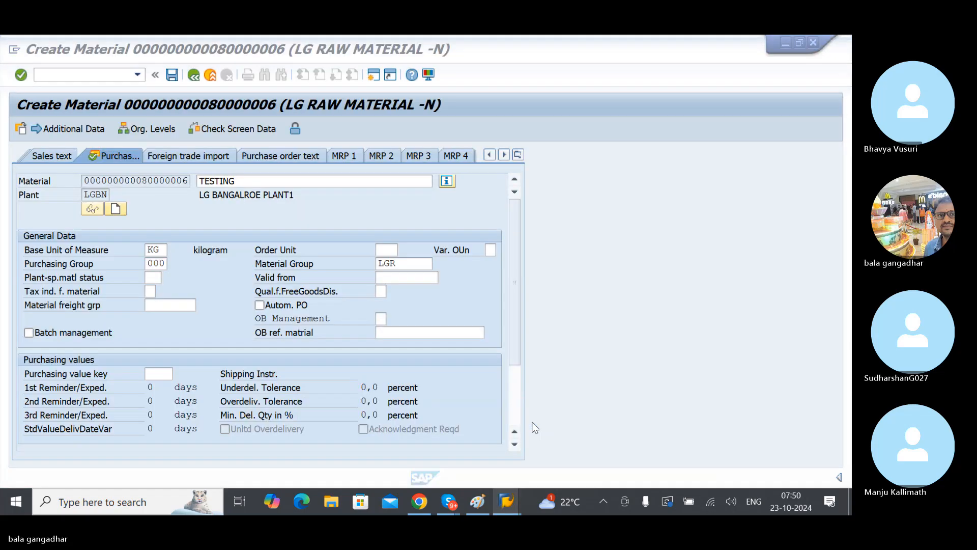
{"action": "left_click", "coordinate": [155, 262]}
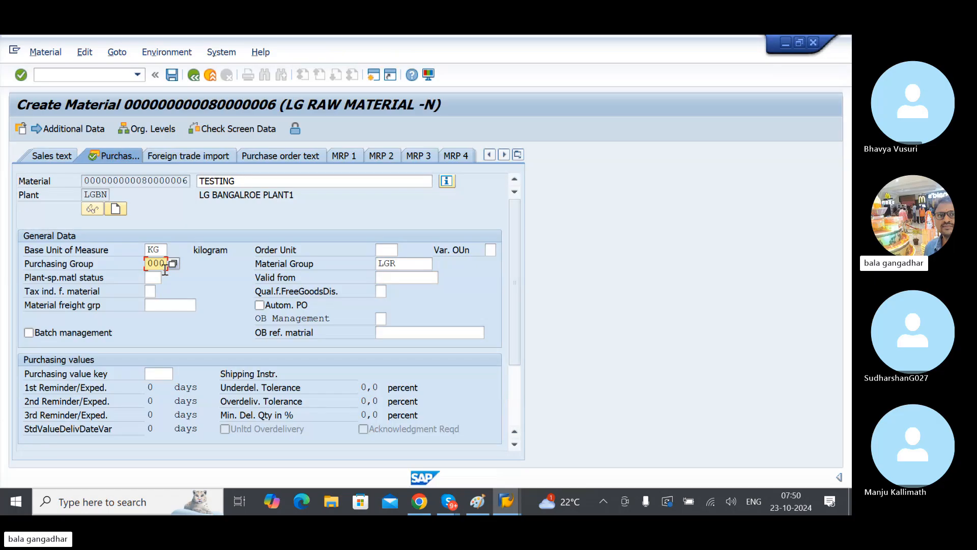
{"action": "key", "text": "BackSpace"}
{"action": "key", "text": "BackSpace"}
{"action": "key", "text": "BackSpace"}
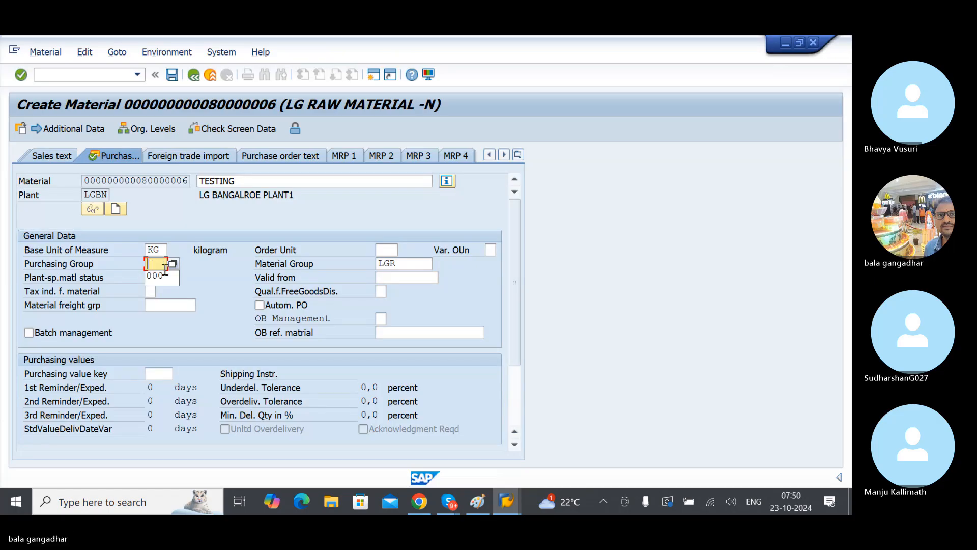
{"action": "left_click", "coordinate": [173, 263]}
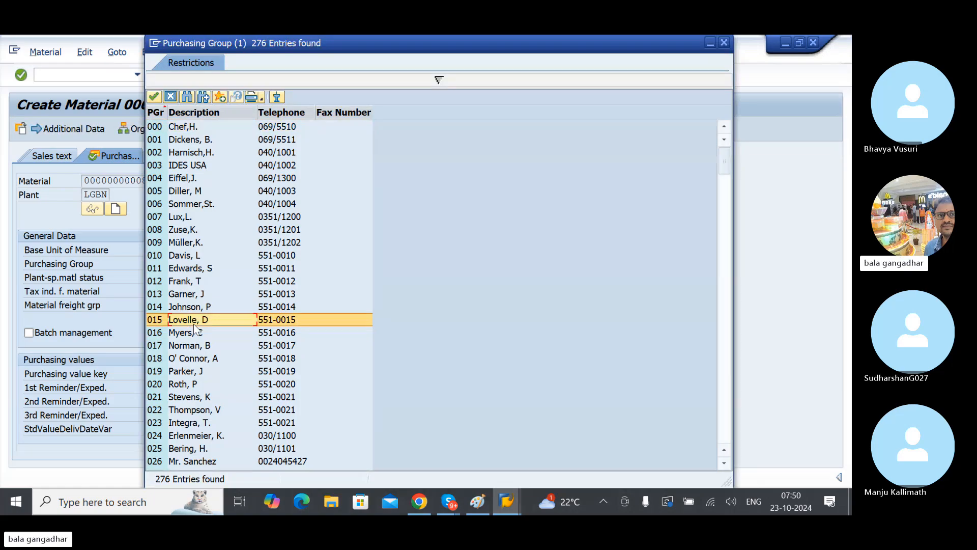
{"action": "scroll", "coordinate": [195, 328], "scroll_direction": "down", "scroll_amount": 5}
{"action": "scroll", "coordinate": [195, 328], "scroll_direction": "down", "scroll_amount": 20}
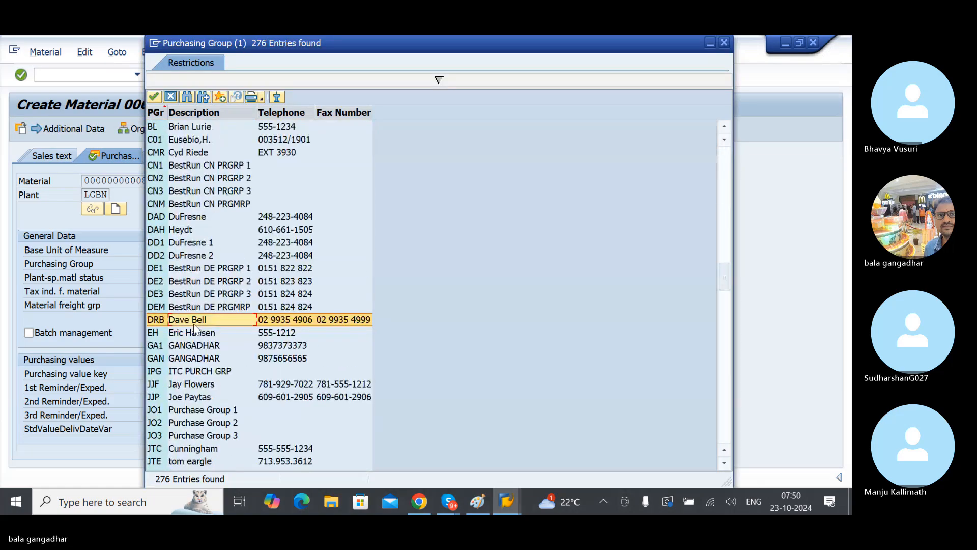
{"action": "scroll", "coordinate": [195, 328], "scroll_direction": "up", "scroll_amount": 6}
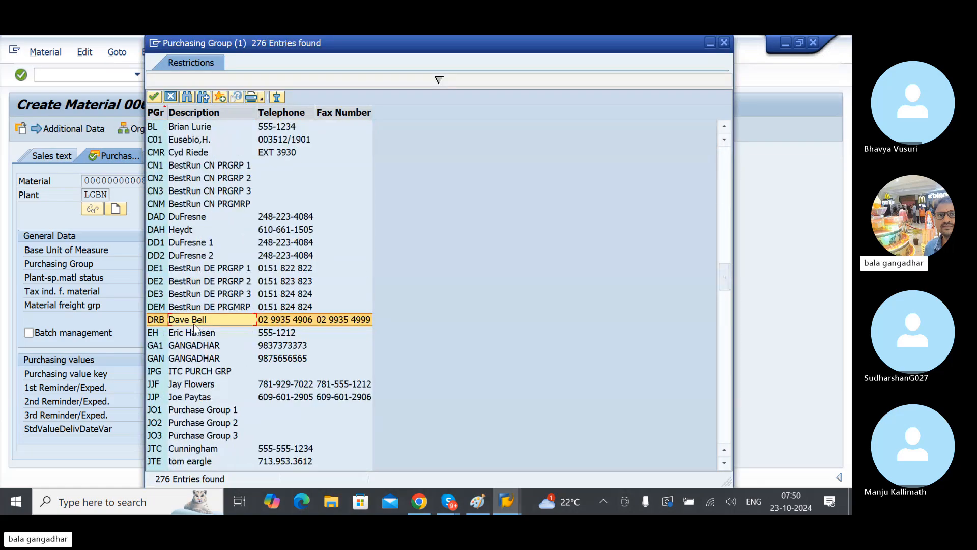
{"action": "left_click", "coordinate": [173, 348]}
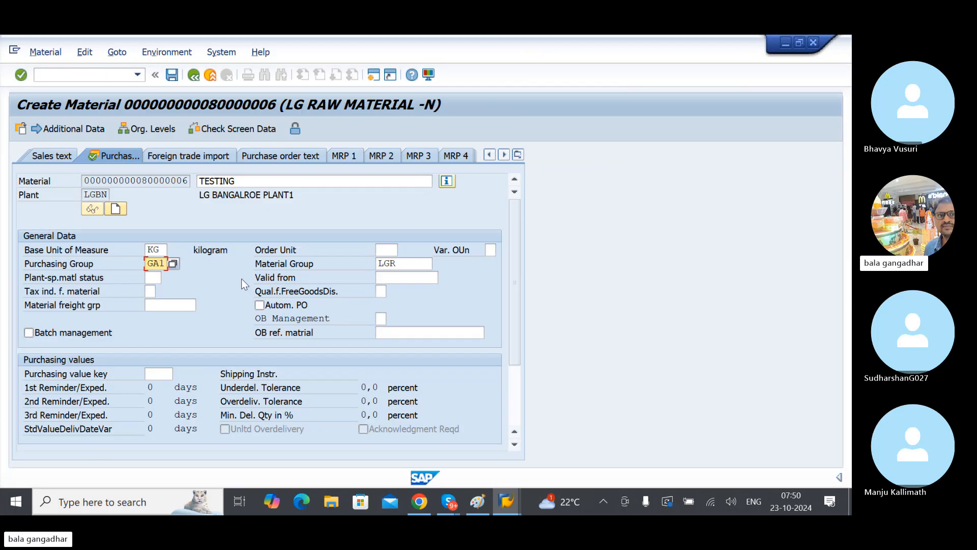
Step: Confirm the purchasing group, advance through the plant data views to the Accounting 1 view and select the Valuation Class field
{"action": "key", "text": "Return"}
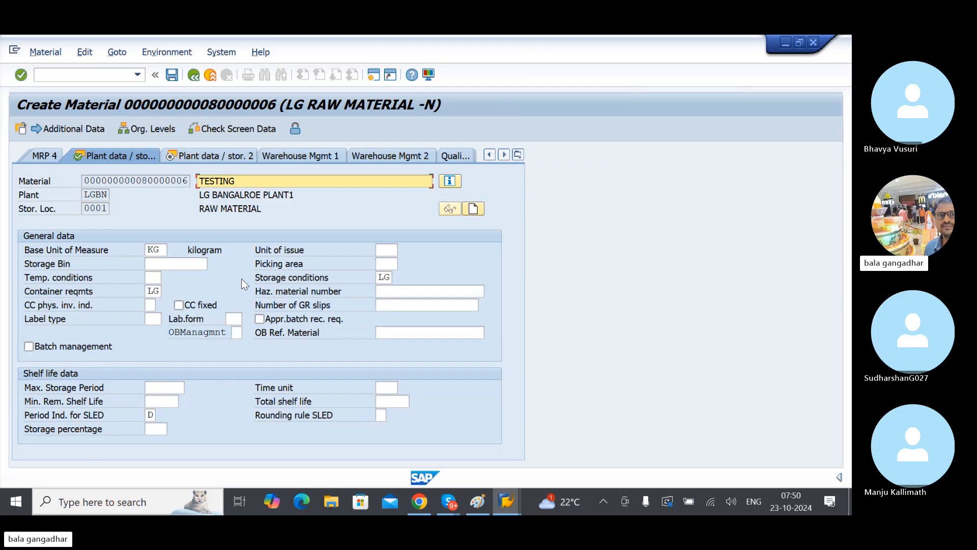
{"action": "key", "text": "Return"}
{"action": "key", "text": "Return"}
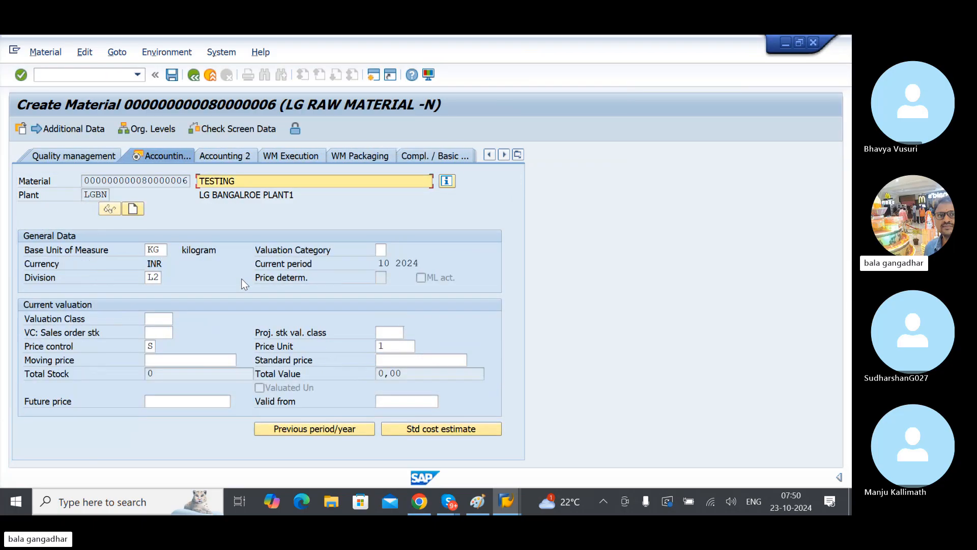
{"action": "left_click", "coordinate": [160, 319]}
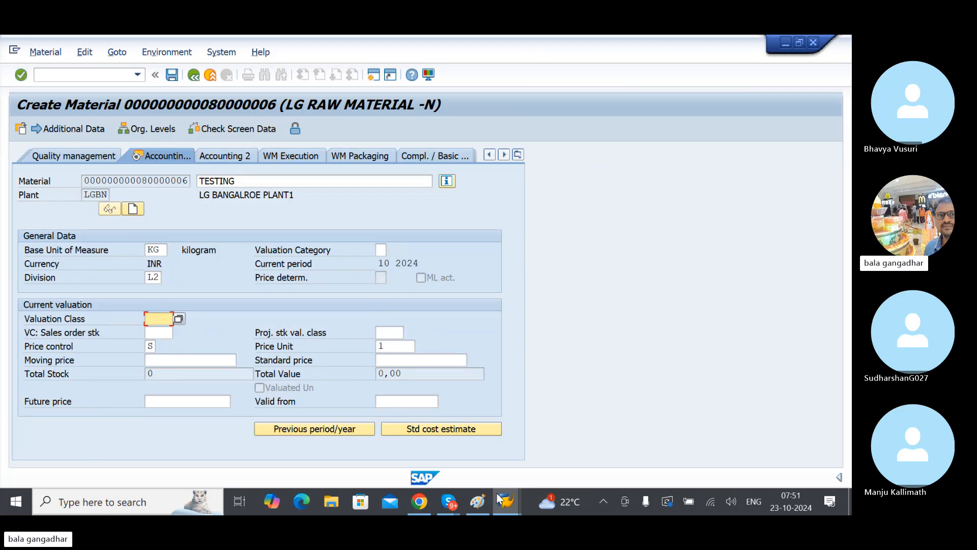
Step: Switch to Paint and add the text heading "VALUATION CLASS:" in the blank canvas area beyond the SAP FICO notes
{"action": "left_click", "coordinate": [477, 501]}
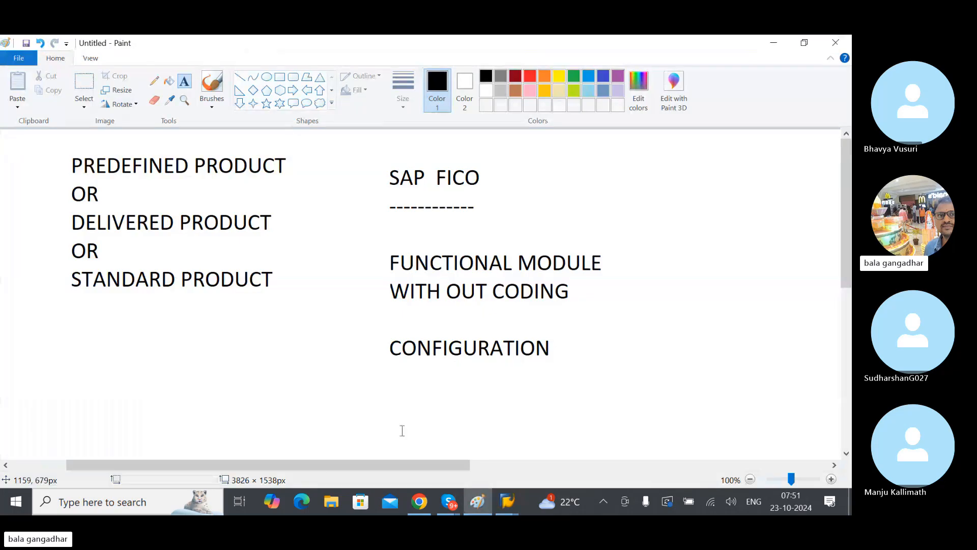
{"action": "mouse_move", "coordinate": [391, 460]}
{"action": "left_mouse_down"}
{"action": "mouse_move", "coordinate": [372, 460]}
{"action": "mouse_move", "coordinate": [611, 447]}
{"action": "left_mouse_up"}
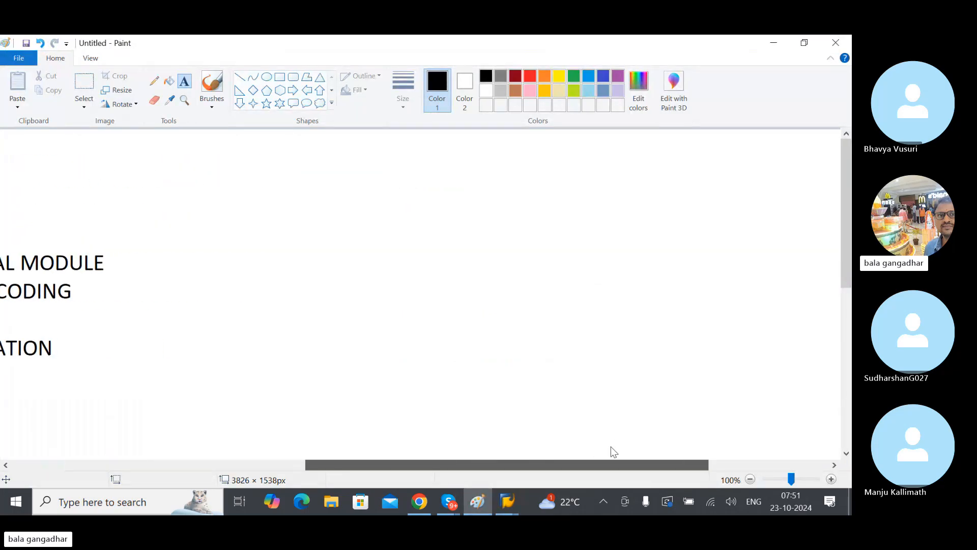
{"action": "left_click", "coordinate": [309, 174]}
{"action": "type", "text": "CluR"}
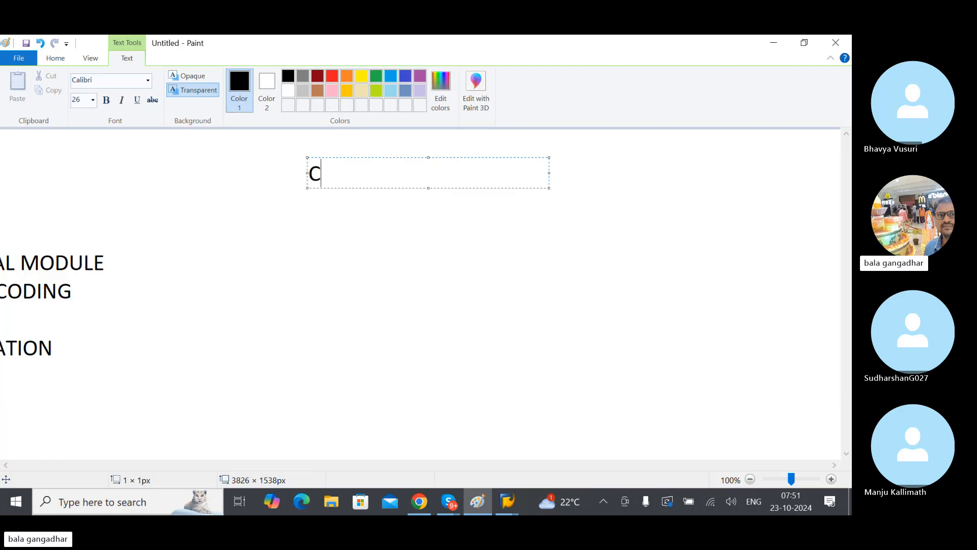
{"action": "key", "text": "BackSpace"}
{"action": "key", "text": "BackSpace"}
{"action": "key", "text": "BackSpace"}
{"action": "key", "text": "BackSpace"}
{"action": "type", "text": "VALUATION CLA"}
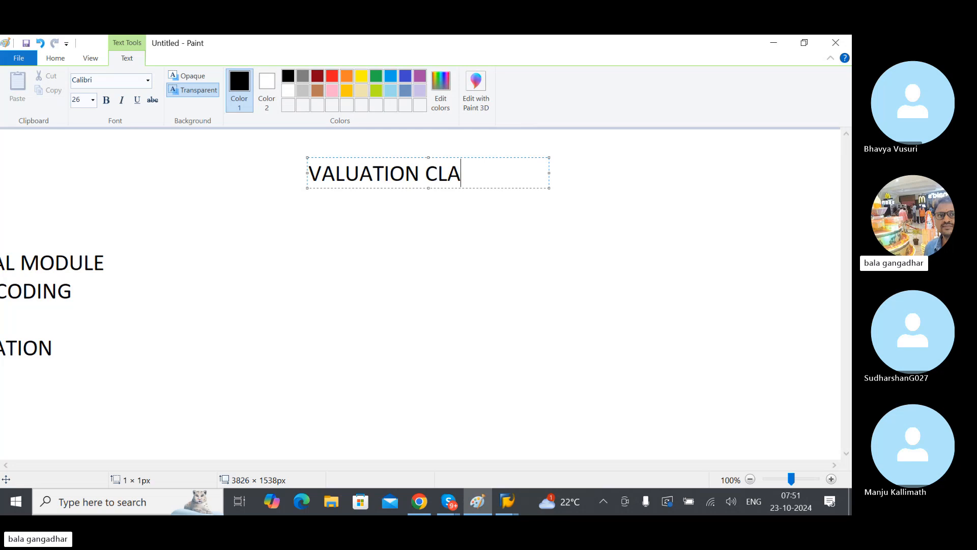
{"action": "type", "text": "SS:"}
Step: Leave a blank line beneath the heading and begin the entry "RAW MATERIAL -" in the same text box
{"action": "key", "text": "Return"}
{"action": "key", "text": "Return"}
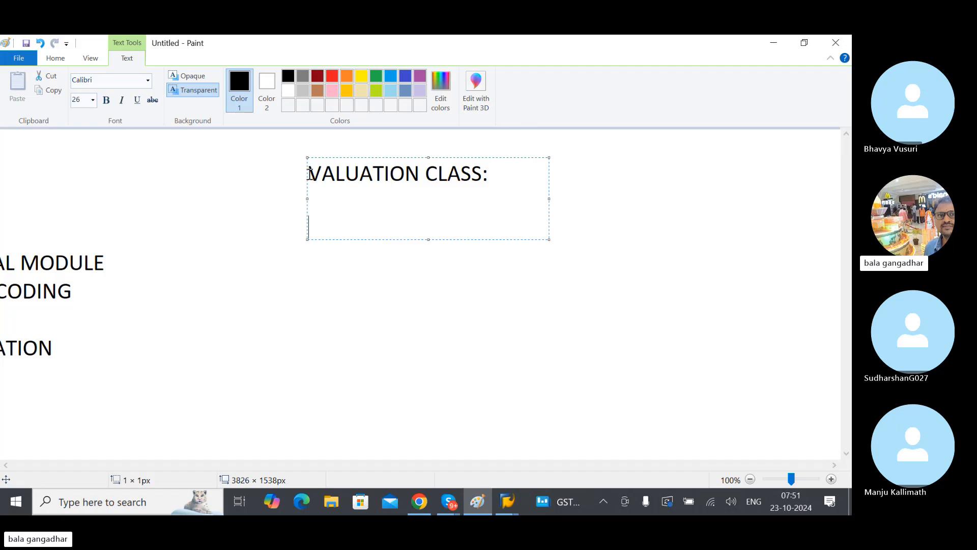
{"action": "type", "text": "RAW MAT"}
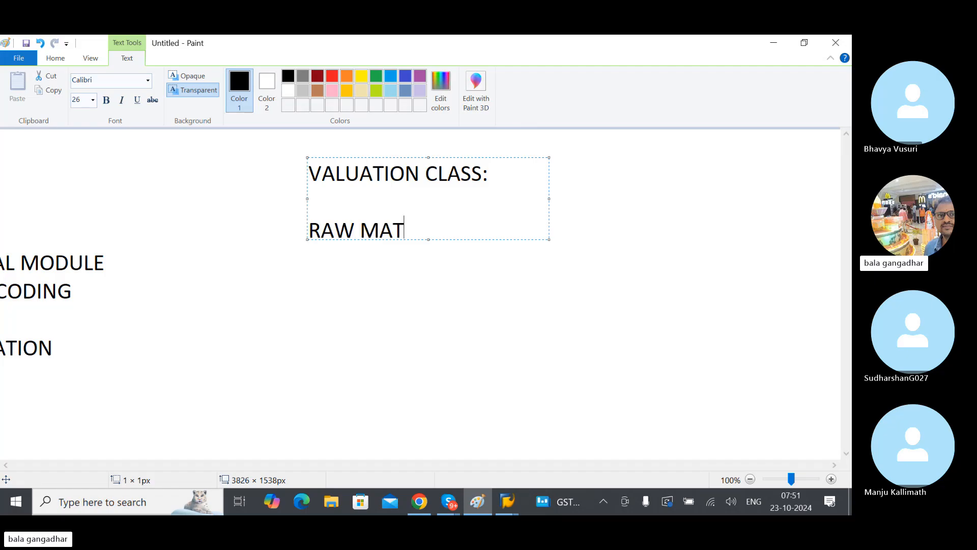
{"action": "type", "text": "ERIAL -"}
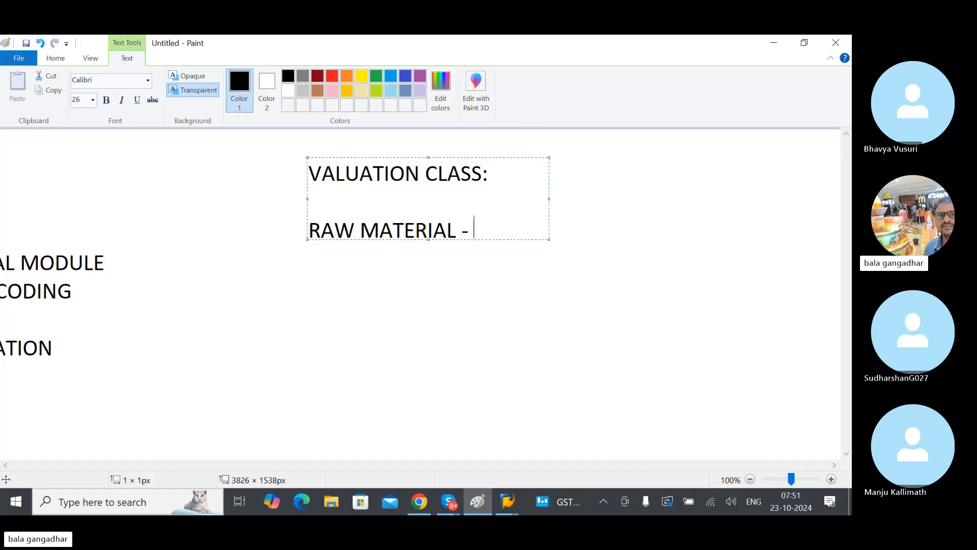
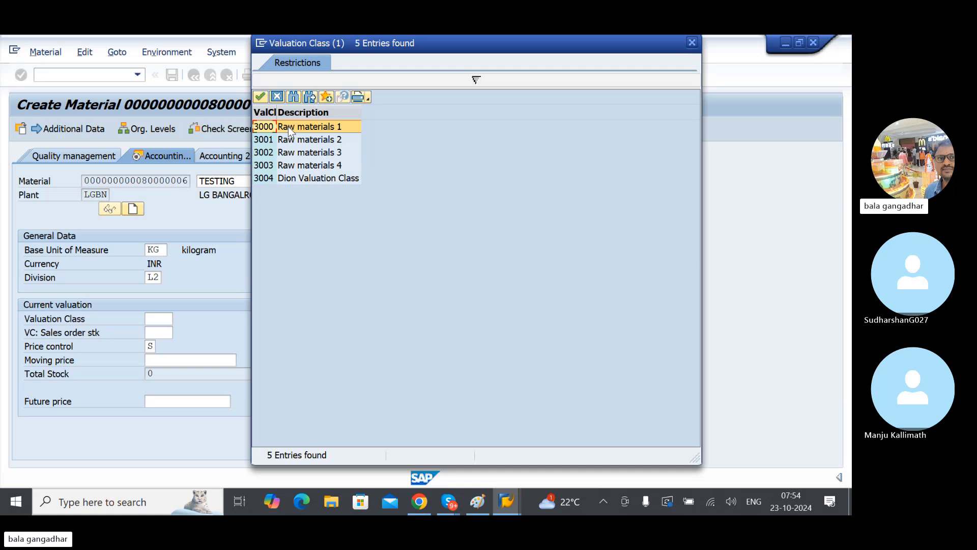
Step: Close the valuation class list and review the possible entries for Price control in the Accounting 1 view
{"action": "left_click", "coordinate": [692, 45]}
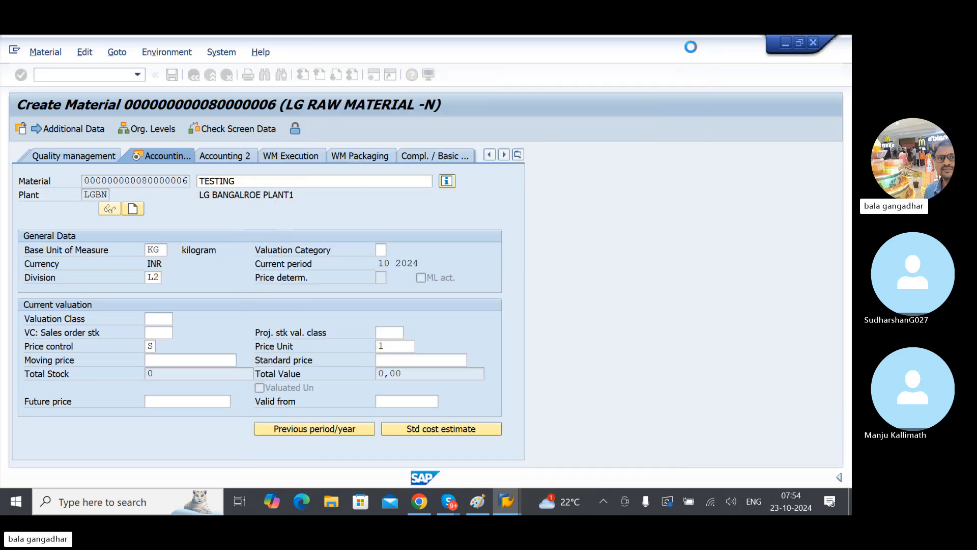
{"action": "left_click", "coordinate": [152, 347]}
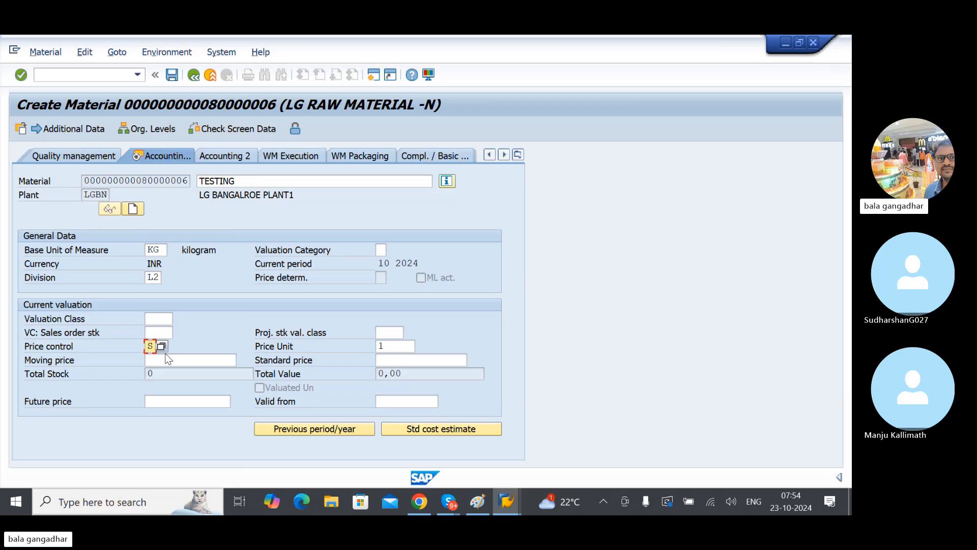
{"action": "left_click", "coordinate": [162, 350]}
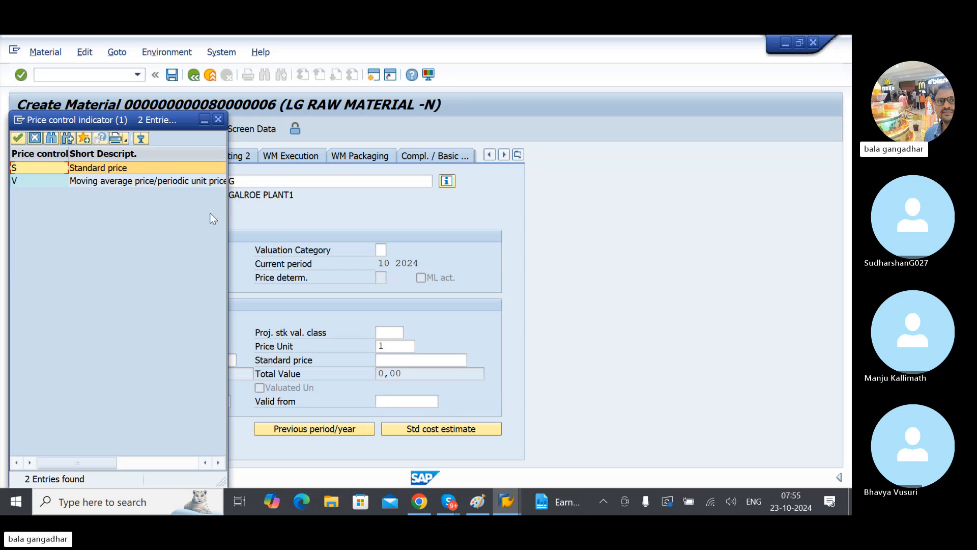
{"action": "left_click", "coordinate": [222, 118]}
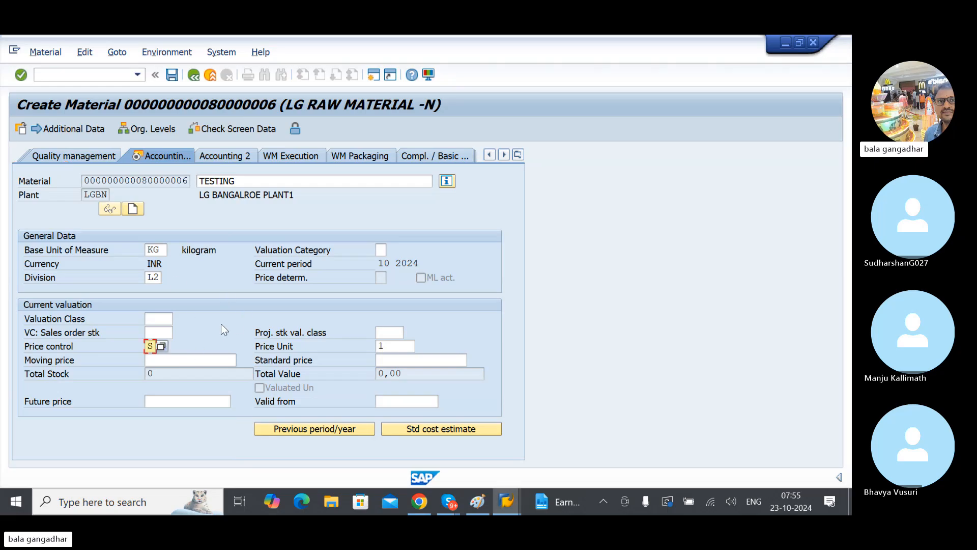
Step: Set the Valuation Class to 3000 (Raw materials 1) from its list of possible entries
{"action": "left_click", "coordinate": [161, 322]}
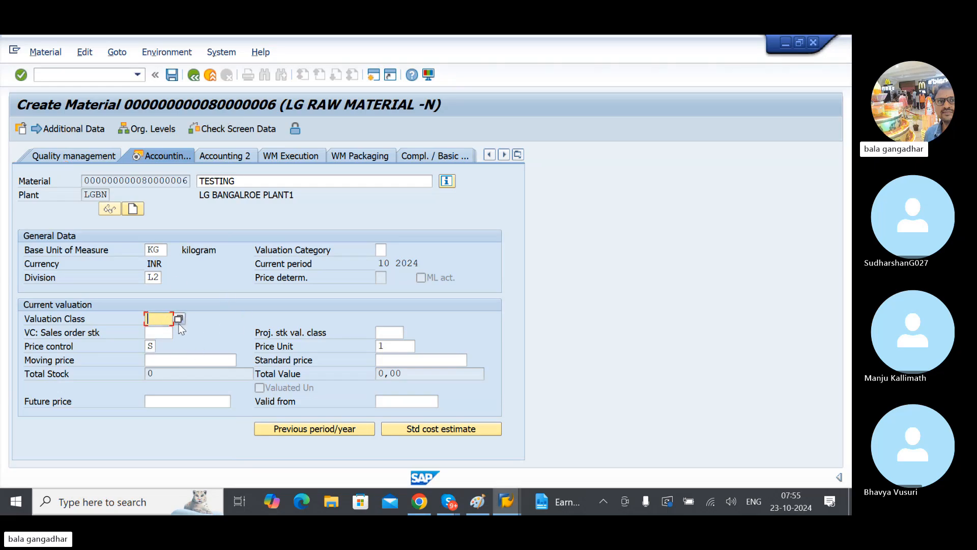
{"action": "left_click", "coordinate": [178, 319]}
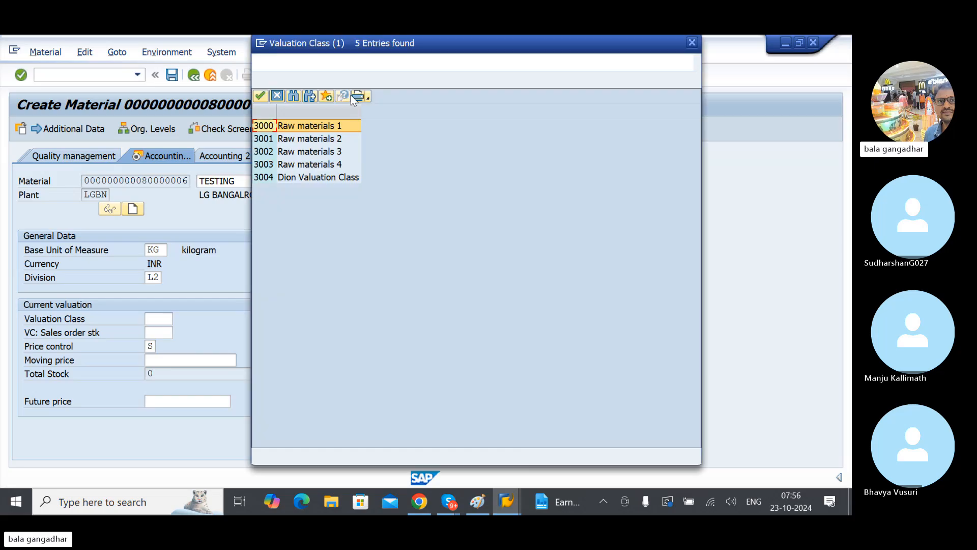
{"action": "double_click", "coordinate": [267, 127]}
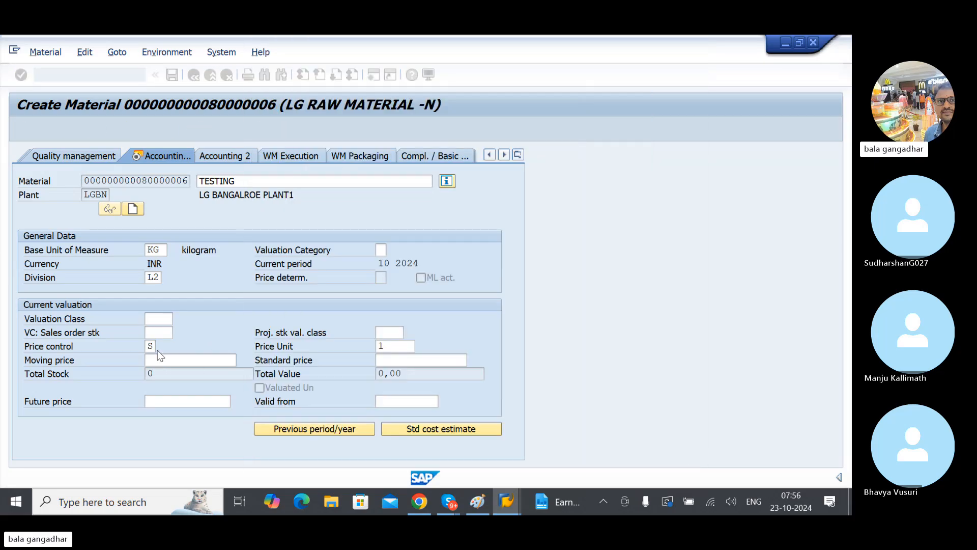
Step: Set Price control to V (moving average price/periodic unit price) and enter a Moving price of 100
{"action": "left_click", "coordinate": [157, 346]}
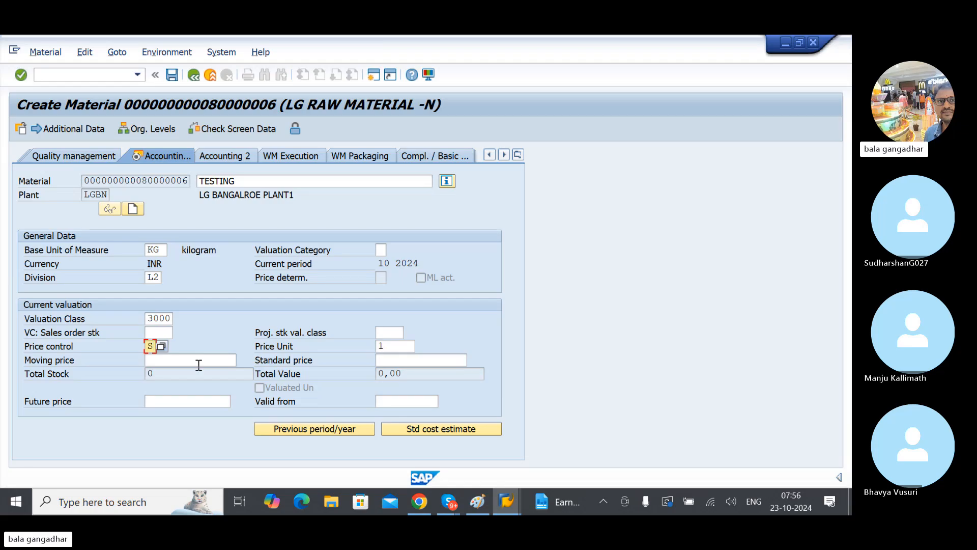
{"action": "left_click", "coordinate": [161, 347]}
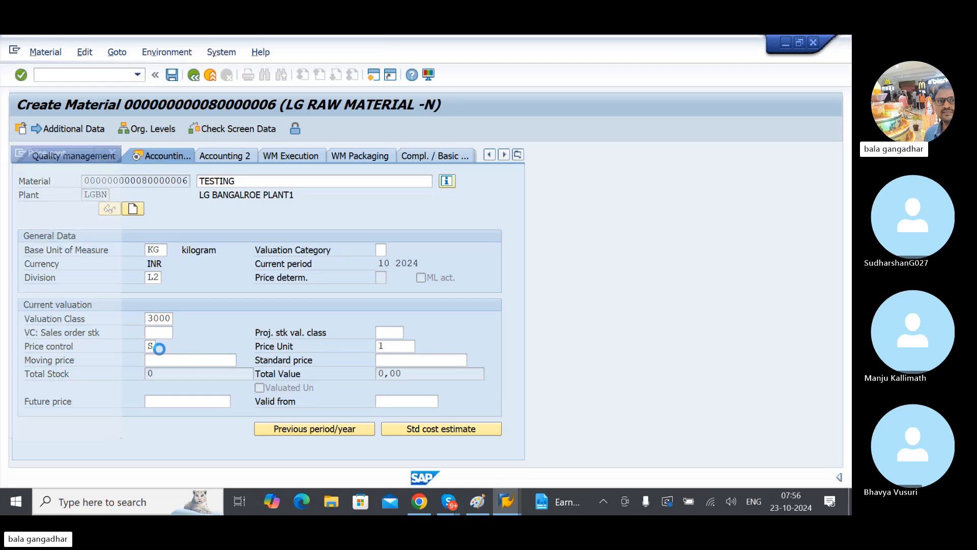
{"action": "double_click", "coordinate": [115, 182]}
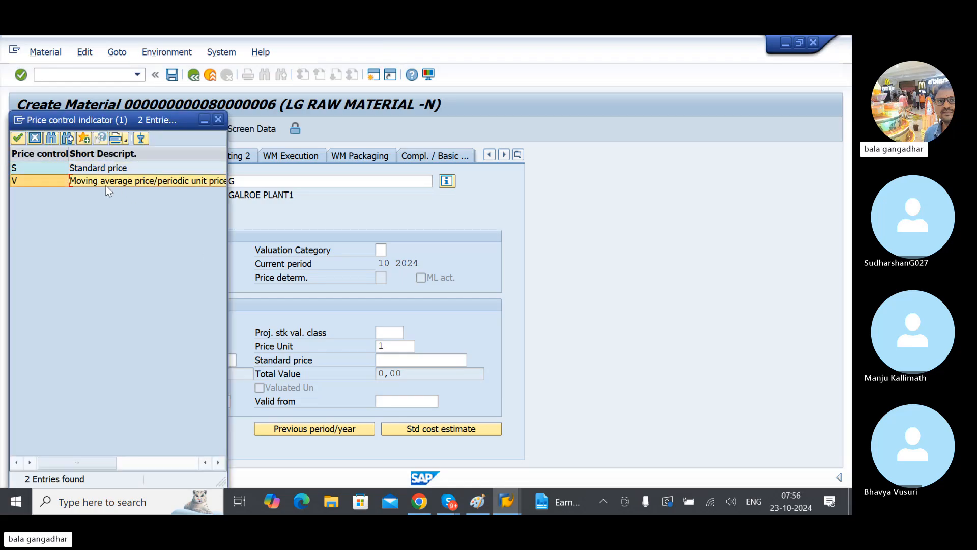
{"action": "left_click", "coordinate": [176, 359]}
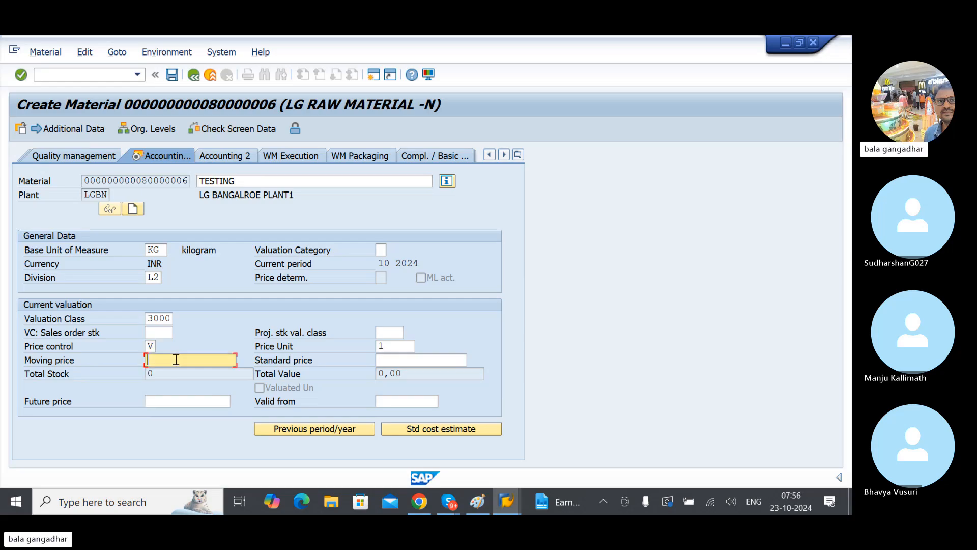
{"action": "type", "text": "100"}
Step: Check the Price control and Standard price fields and save the new material
{"action": "left_click", "coordinate": [151, 347]}
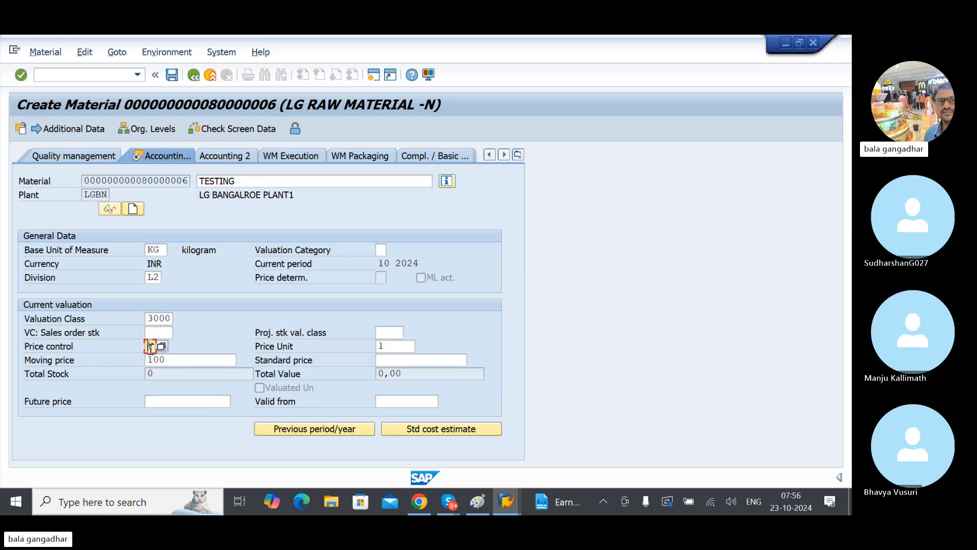
{"action": "left_click", "coordinate": [398, 358]}
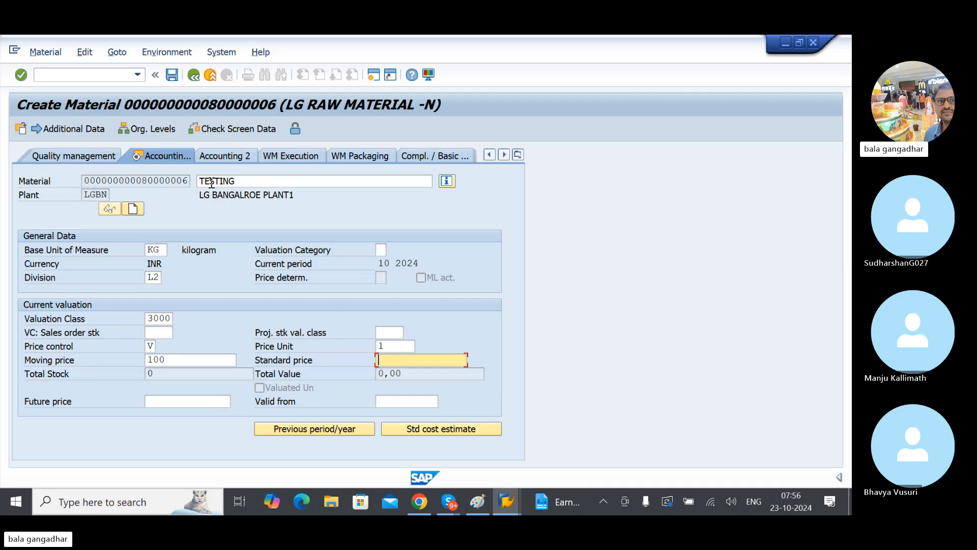
{"action": "left_click", "coordinate": [172, 76]}
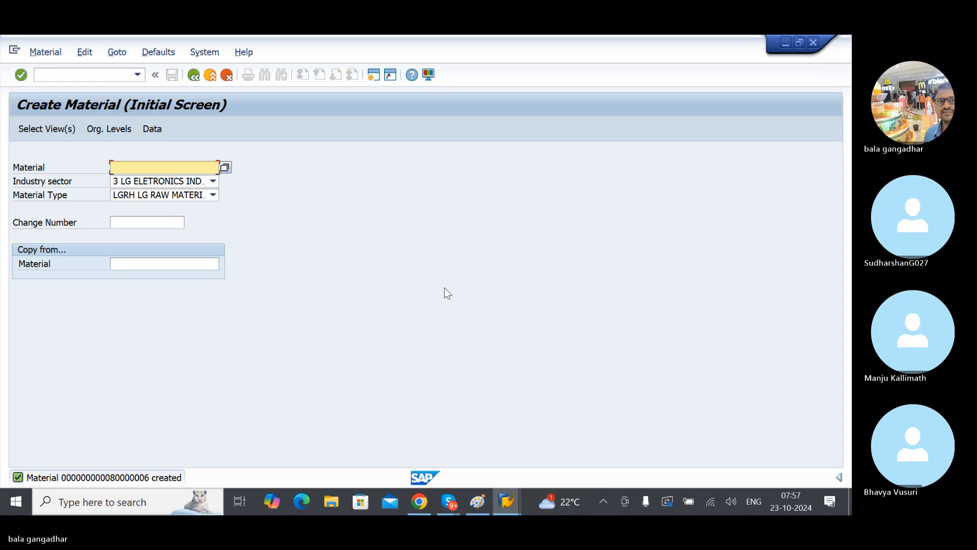
Step: Switch to the Skype call window and stop the screen sharing
{"action": "mouse_move", "coordinate": [479, 496]}
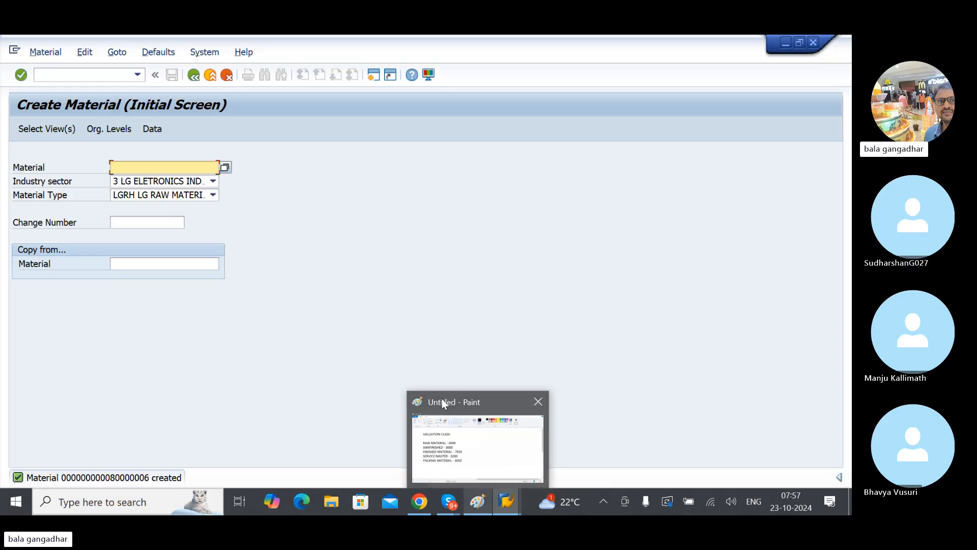
{"action": "mouse_move", "coordinate": [450, 509]}
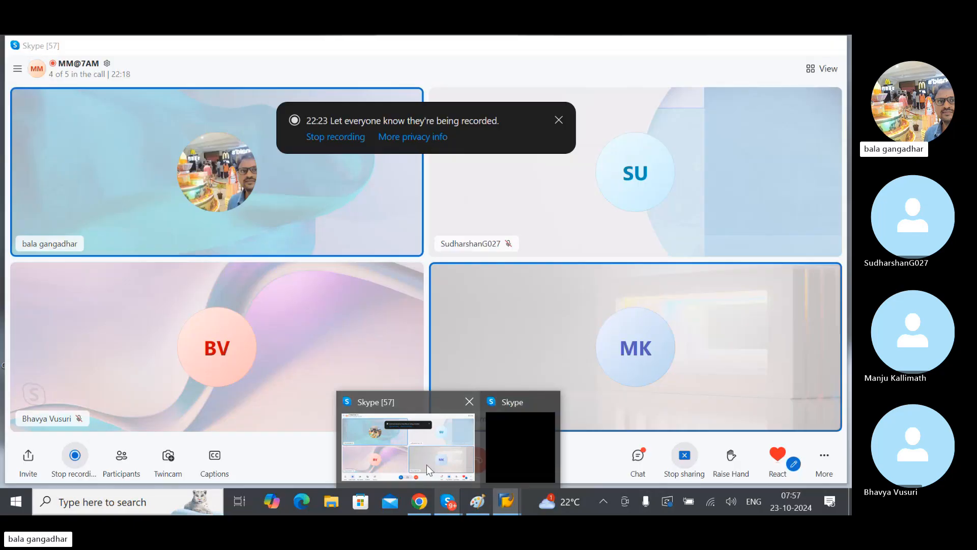
{"action": "left_click", "coordinate": [427, 470]}
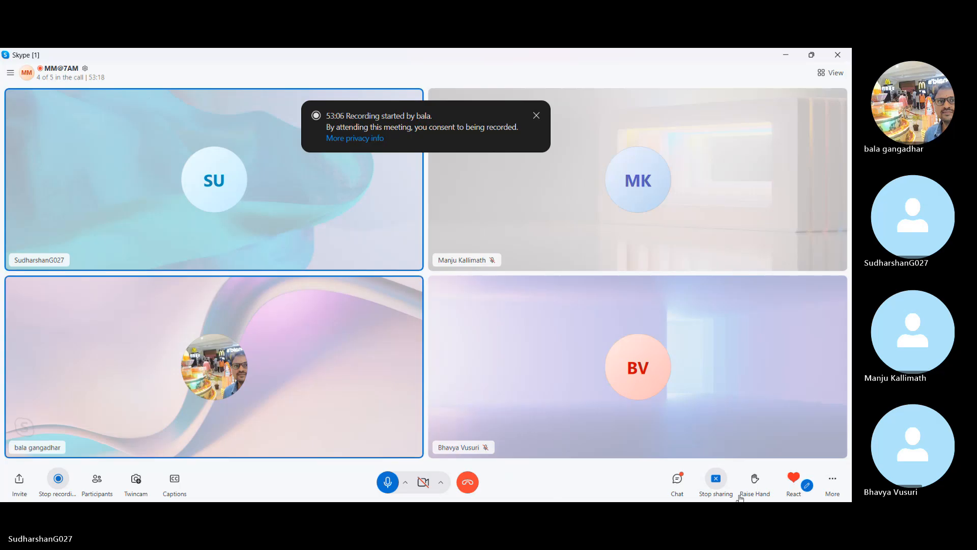
{"action": "left_click", "coordinate": [715, 478]}
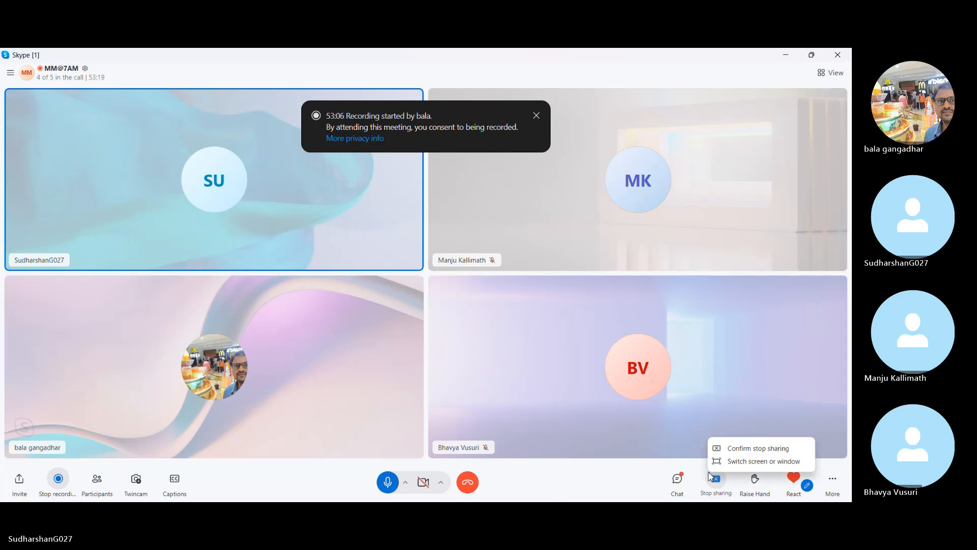
{"action": "left_click", "coordinate": [738, 449]}
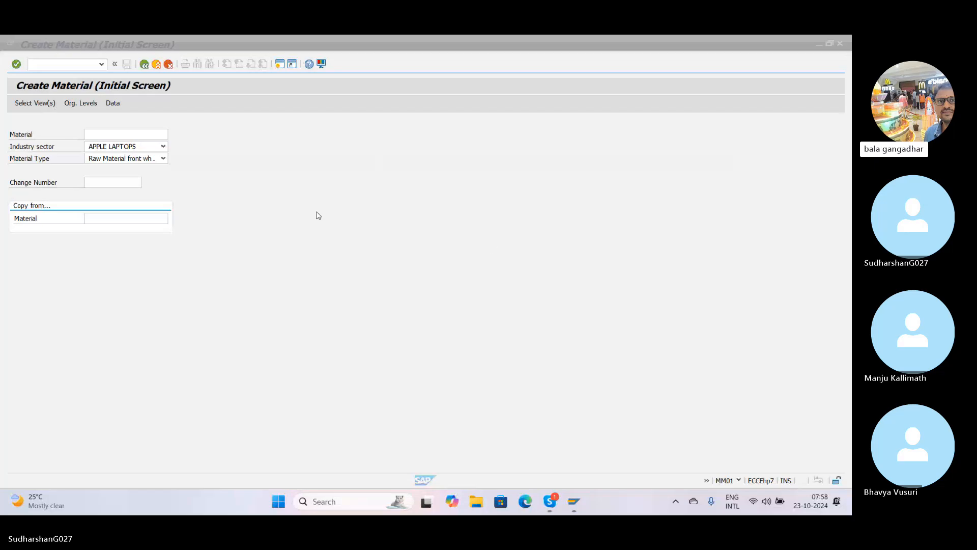
Step: Review the available Industry sector options on the Create Material initial screen, leaving the list without a selection
{"action": "left_click", "coordinate": [110, 49]}
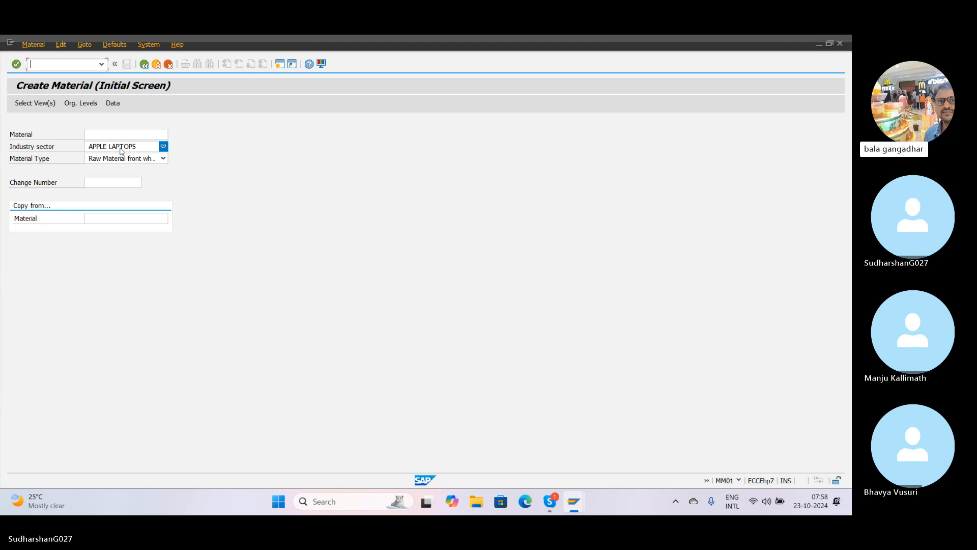
{"action": "left_click", "coordinate": [162, 147]}
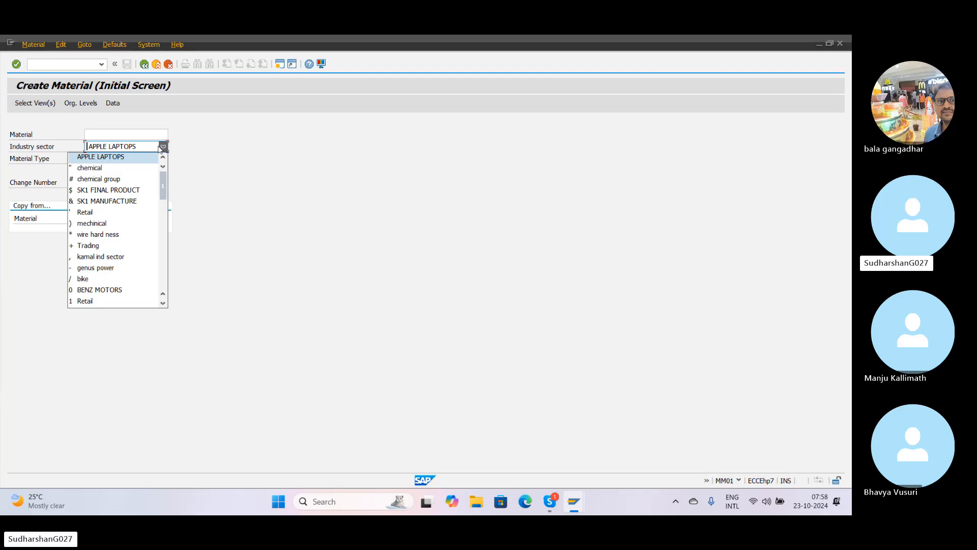
{"action": "key", "text": "Down"}
{"action": "key", "text": "Down"}
{"action": "key", "text": "Down"}
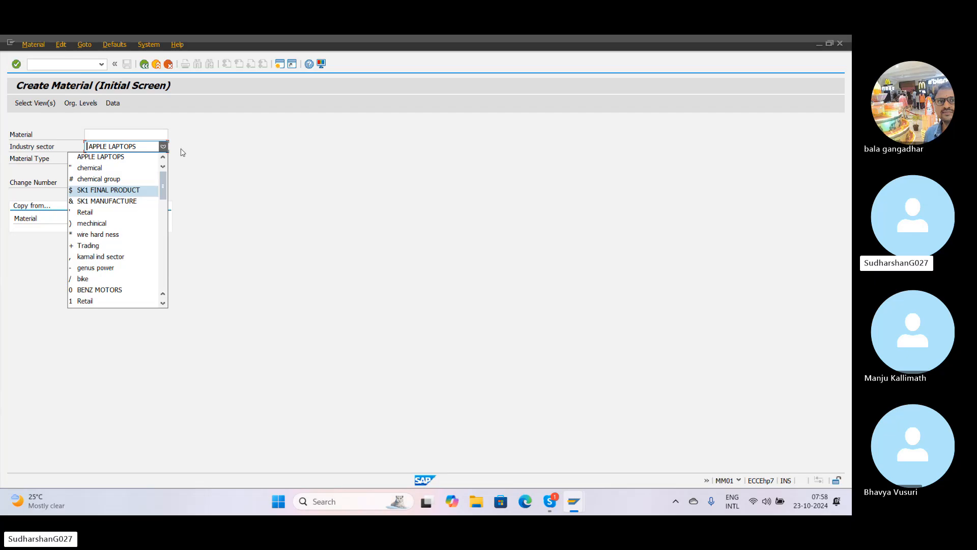
{"action": "left_click", "coordinate": [163, 146]}
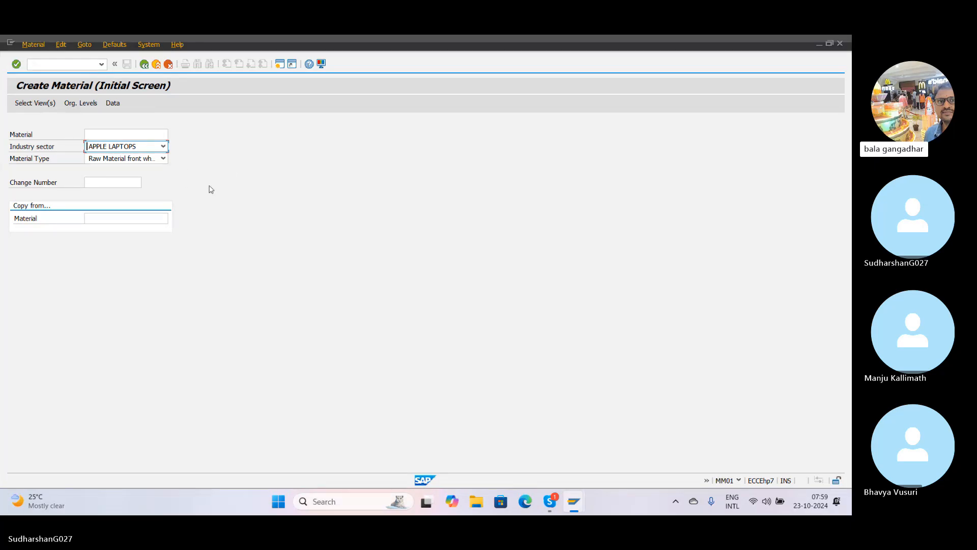
Step: Try to open the default settings for the industry sector and the views on the Create Material initial screen
{"action": "left_click", "coordinate": [122, 46]}
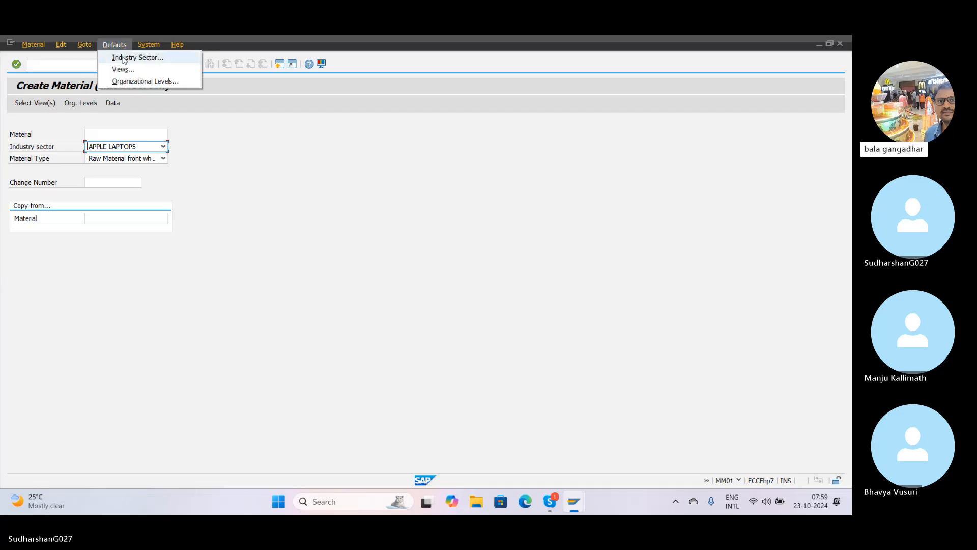
{"action": "left_click", "coordinate": [124, 58]}
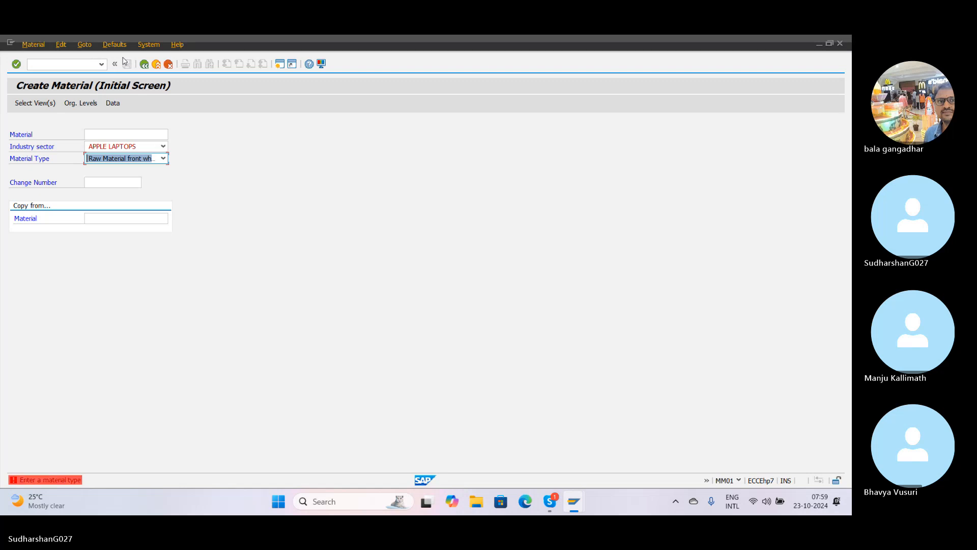
{"action": "left_click", "coordinate": [114, 45]}
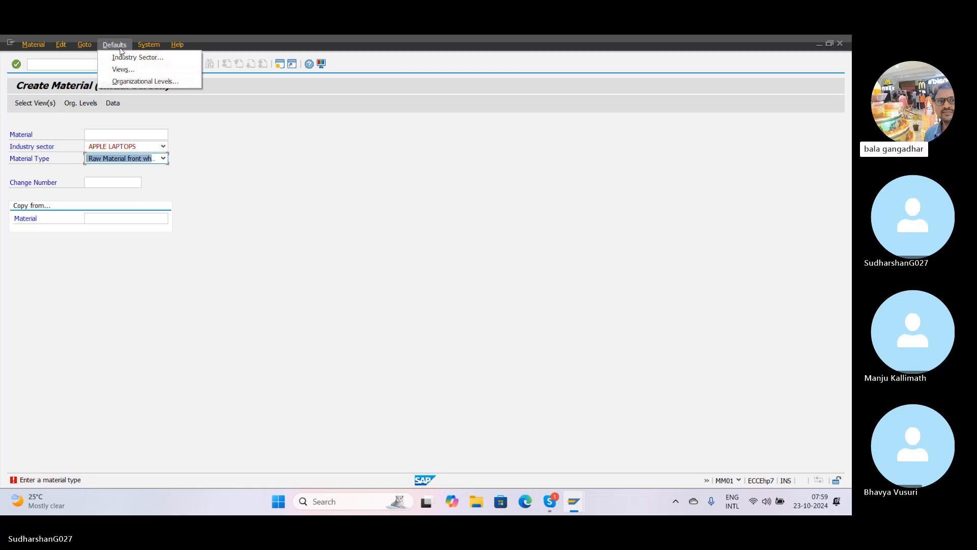
{"action": "left_click", "coordinate": [109, 60]}
{"action": "left_click", "coordinate": [114, 45]}
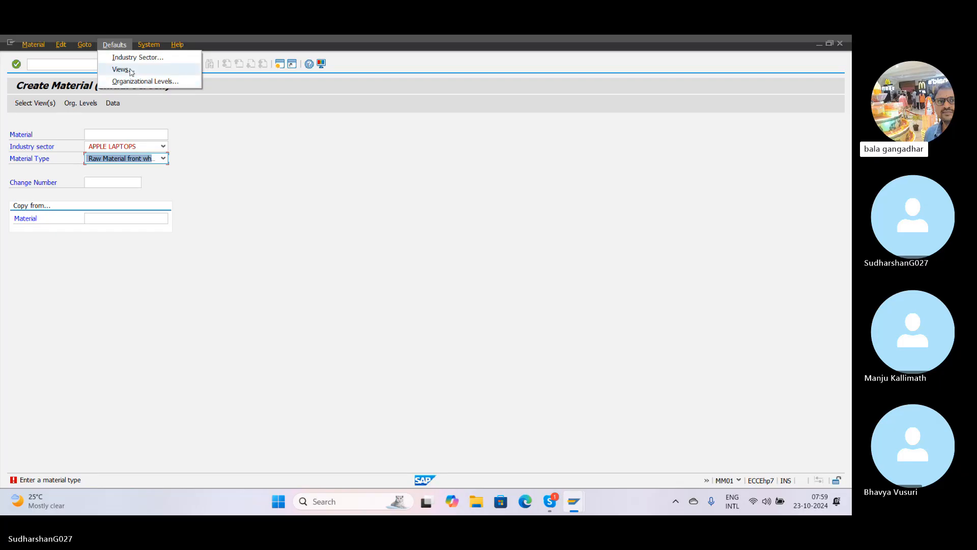
{"action": "left_click", "coordinate": [130, 71]}
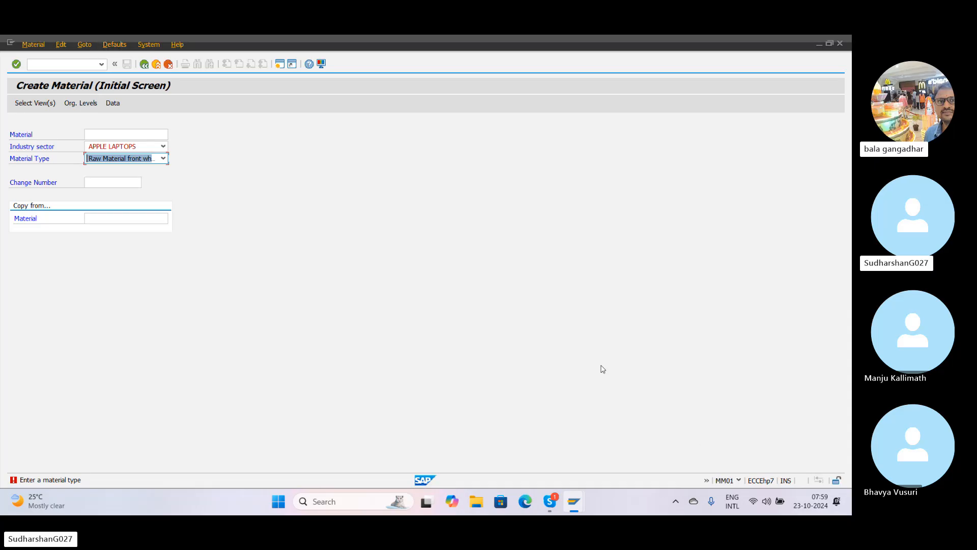
Step: Try to open the industry sector default settings from the Create Material initial screen
{"action": "left_click", "coordinate": [115, 44]}
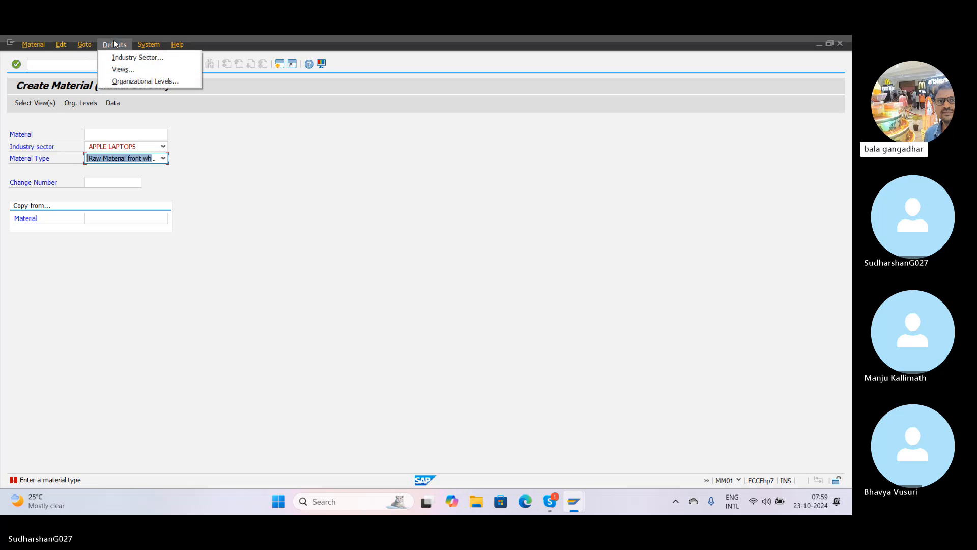
{"action": "left_click", "coordinate": [124, 42]}
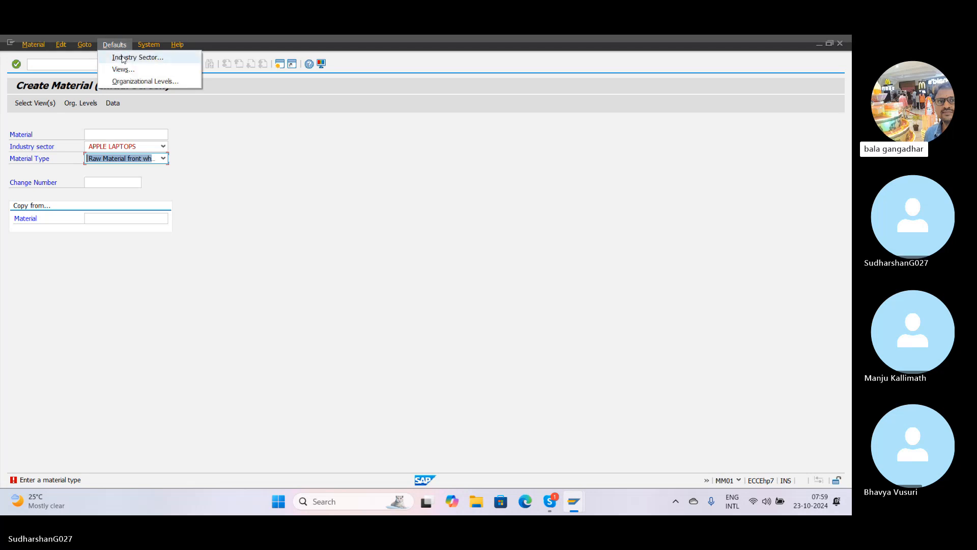
{"action": "left_click", "coordinate": [121, 42]}
{"action": "left_click", "coordinate": [115, 46]}
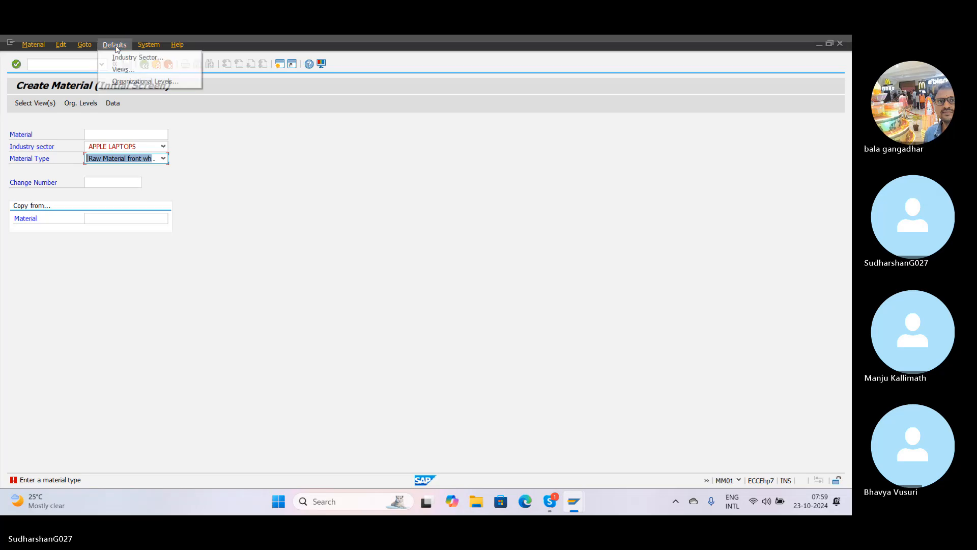
{"action": "left_click", "coordinate": [115, 46]}
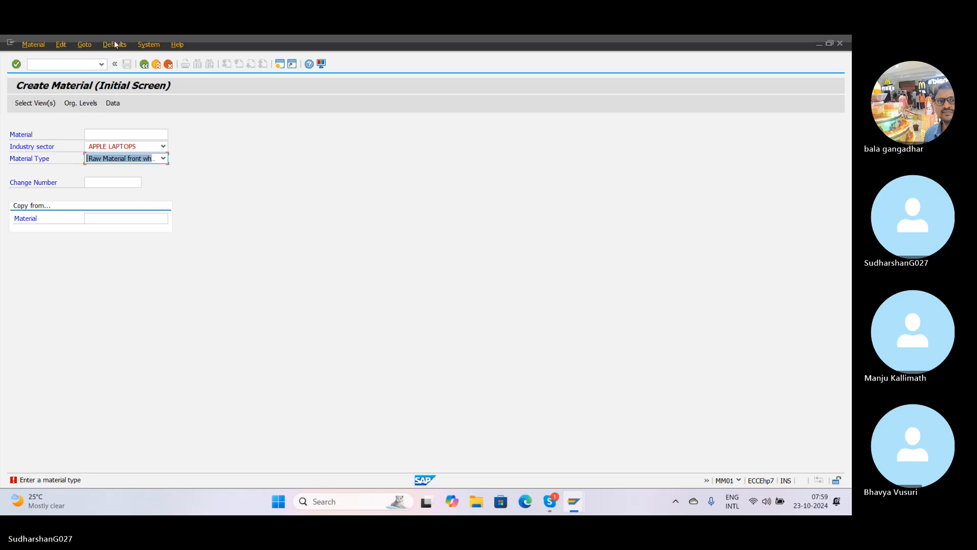
{"action": "left_click", "coordinate": [114, 43]}
{"action": "left_click", "coordinate": [115, 43]}
{"action": "left_click", "coordinate": [115, 43]}
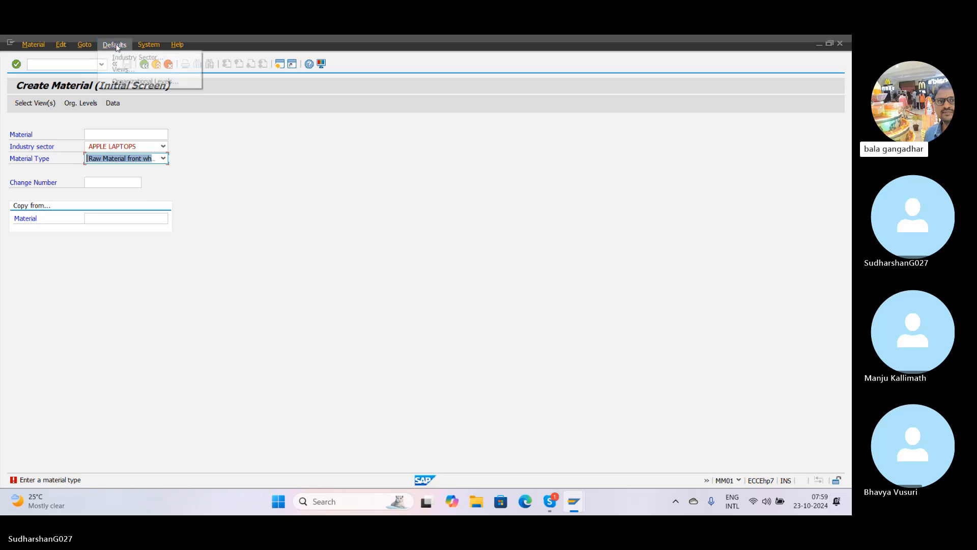
{"action": "left_click", "coordinate": [127, 61]}
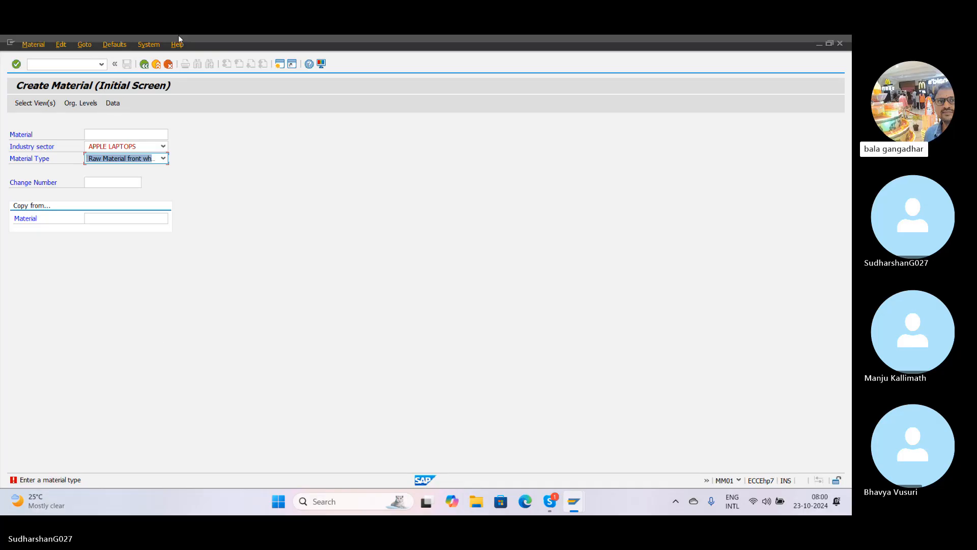
{"action": "left_click", "coordinate": [108, 47]}
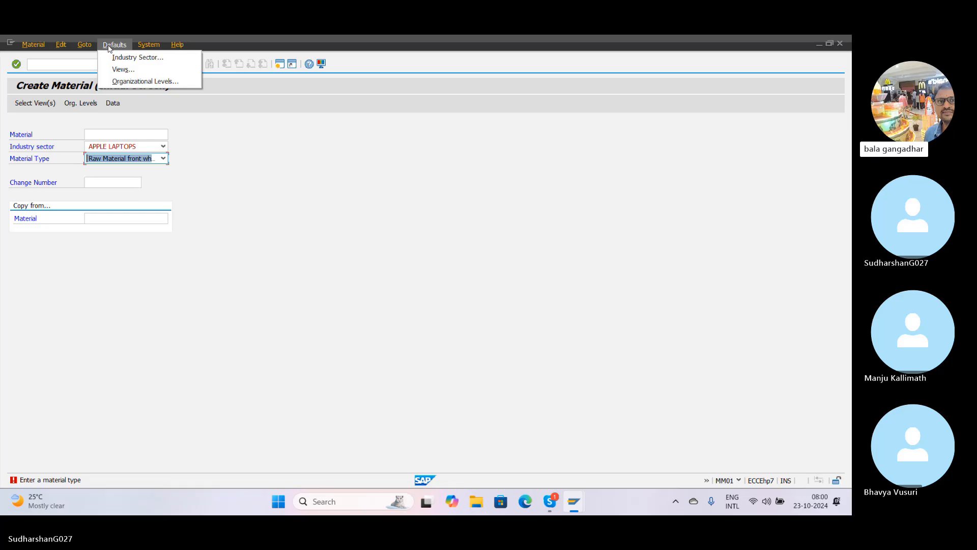
{"action": "left_click", "coordinate": [115, 57]}
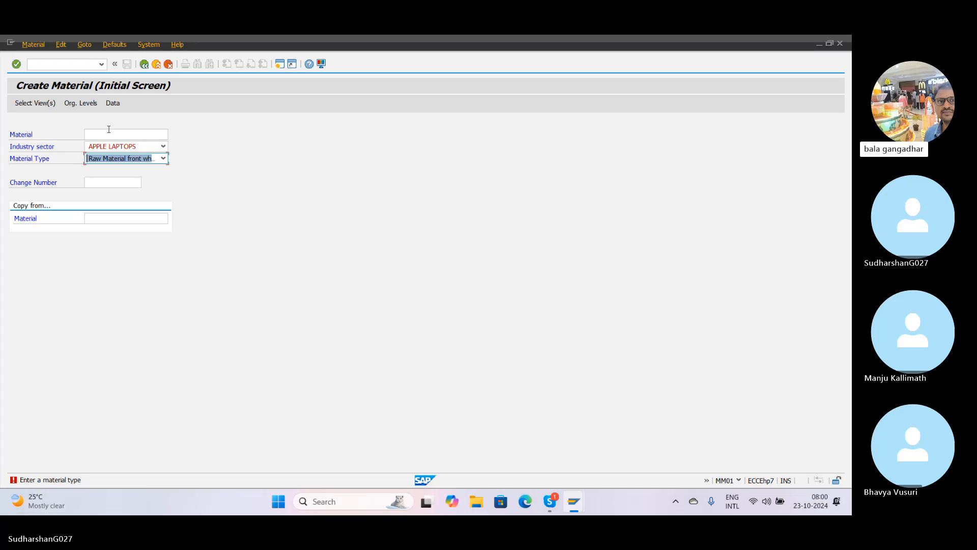
Step: Set the Material Type to SKFE SK01 FINISHED PRODUCT N
{"action": "left_click", "coordinate": [163, 158]}
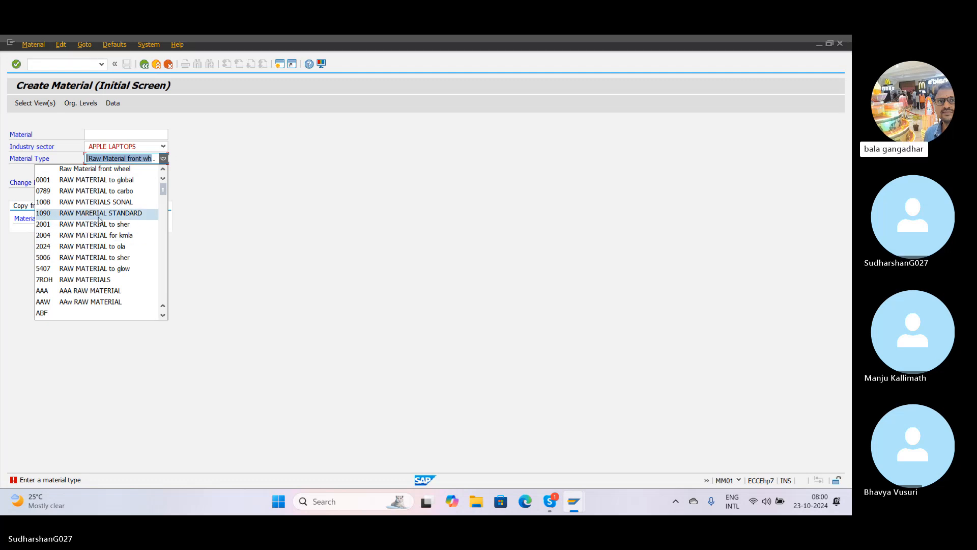
{"action": "mouse_move", "coordinate": [163, 193]}
{"action": "left_mouse_down"}
{"action": "mouse_move", "coordinate": [165, 226]}
{"action": "mouse_move", "coordinate": [164, 197]}
{"action": "left_mouse_up"}
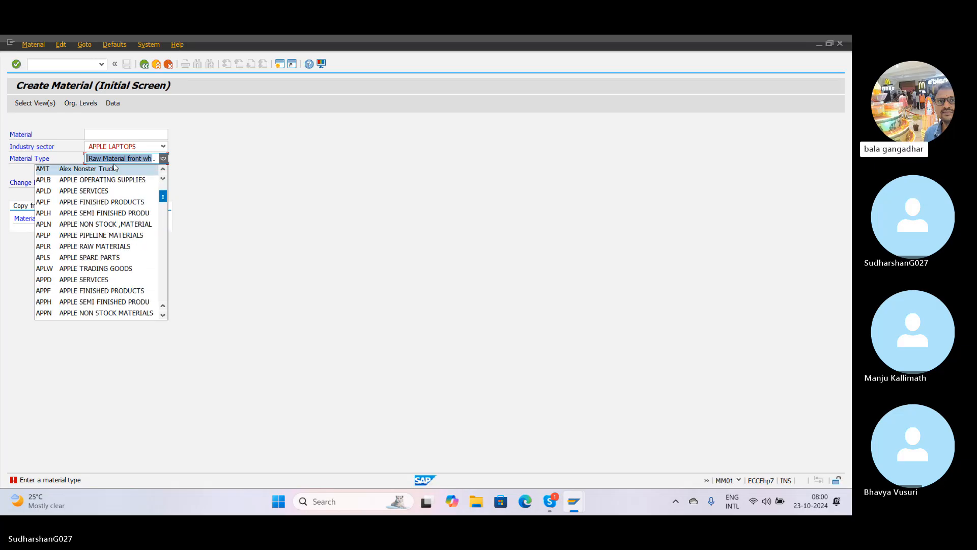
{"action": "type", "text": "roh"}
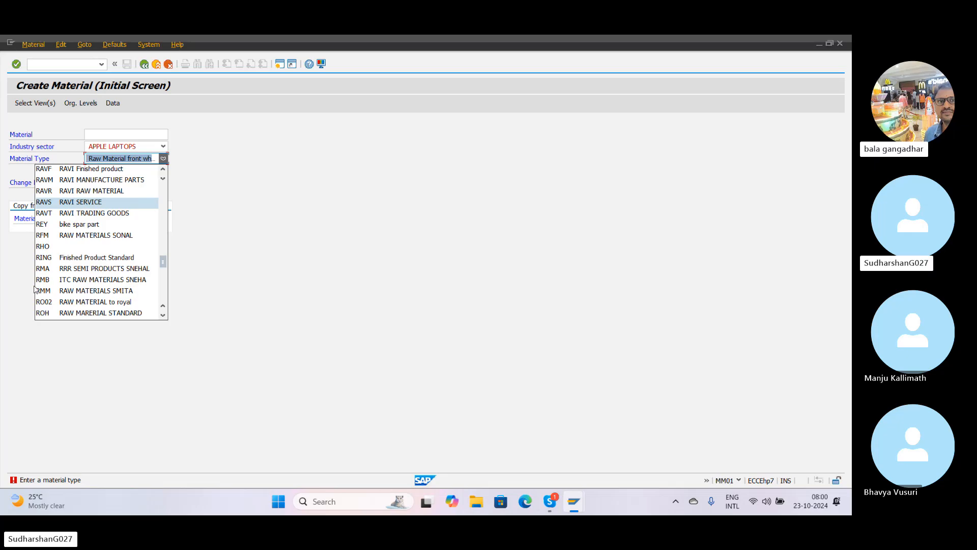
{"action": "scroll", "coordinate": [89, 273], "scroll_direction": "down", "scroll_amount": 5}
{"action": "scroll", "coordinate": [89, 273], "scroll_direction": "down", "scroll_amount": 5}
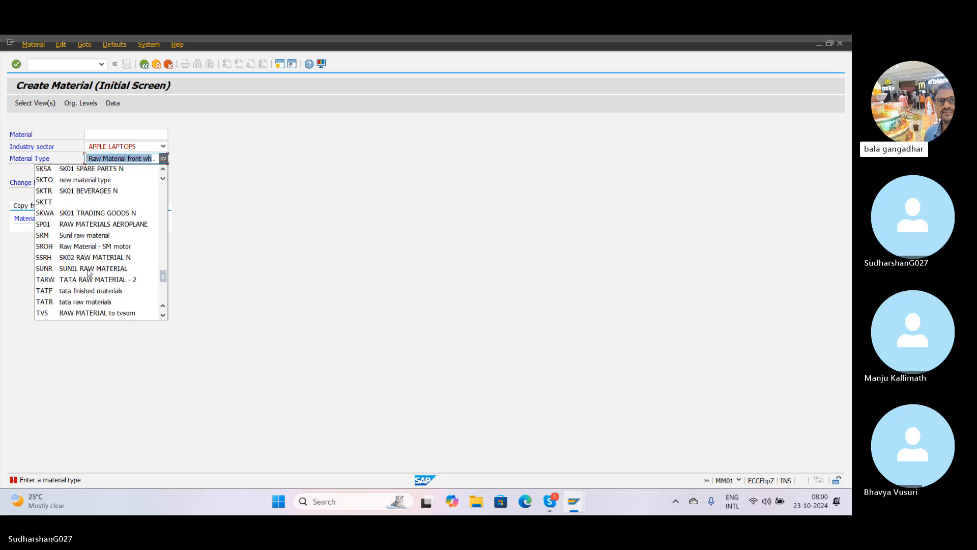
{"action": "scroll", "coordinate": [89, 274], "scroll_direction": "up", "scroll_amount": 4}
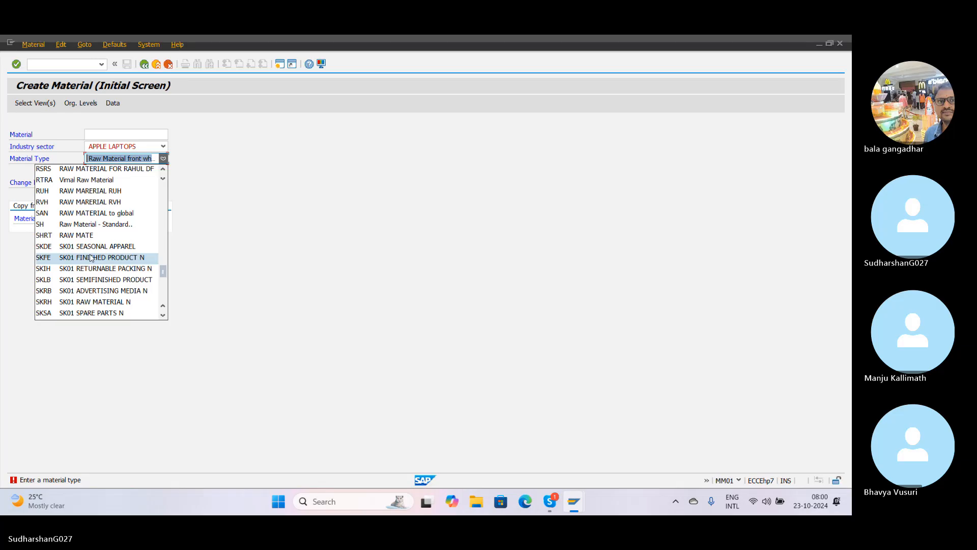
{"action": "scroll", "coordinate": [90, 258], "scroll_direction": "up", "scroll_amount": 5}
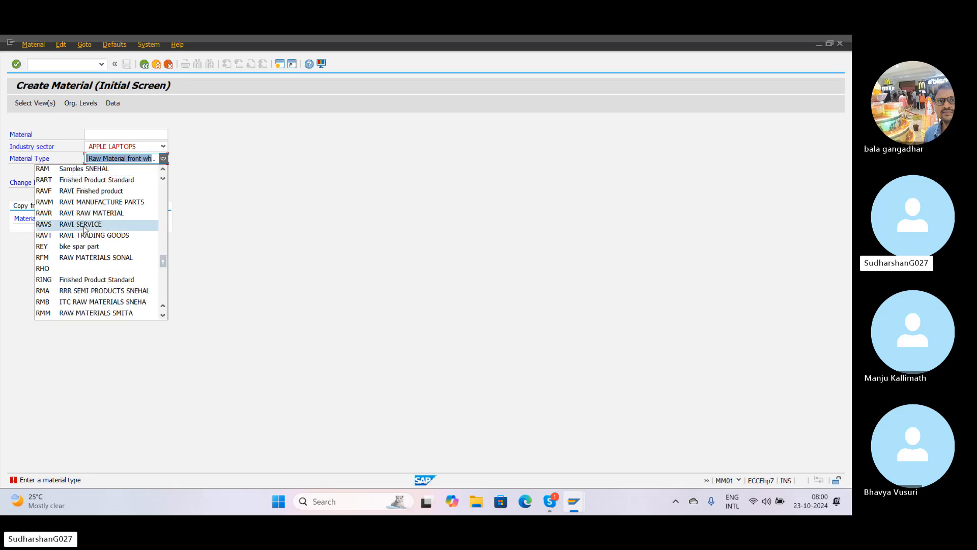
{"action": "scroll", "coordinate": [87, 300], "scroll_direction": "down", "scroll_amount": 9}
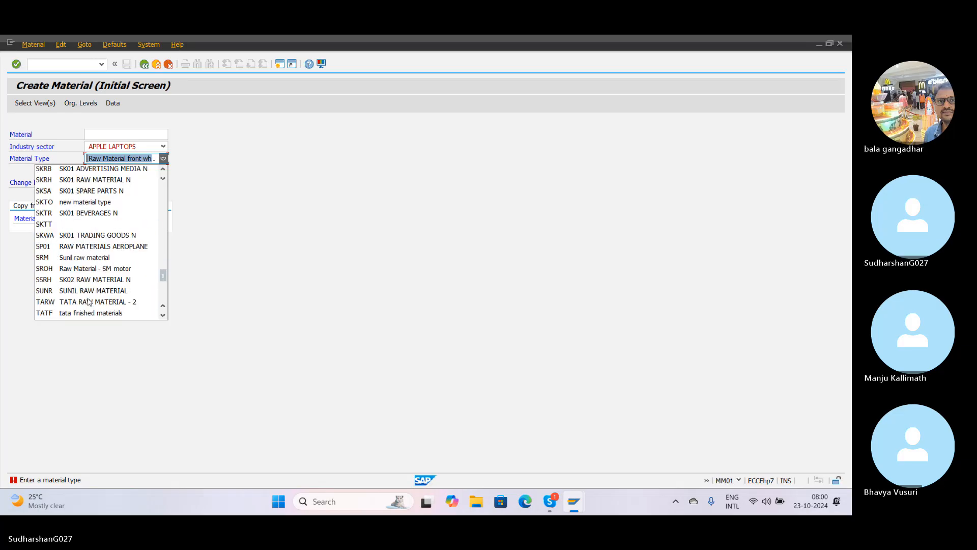
{"action": "scroll", "coordinate": [88, 302], "scroll_direction": "up", "scroll_amount": 4}
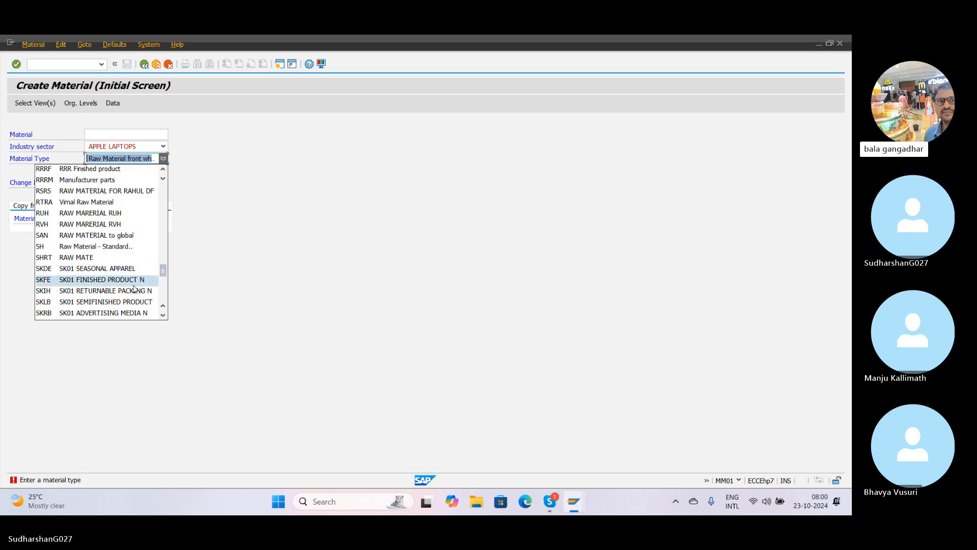
{"action": "left_click", "coordinate": [117, 281]}
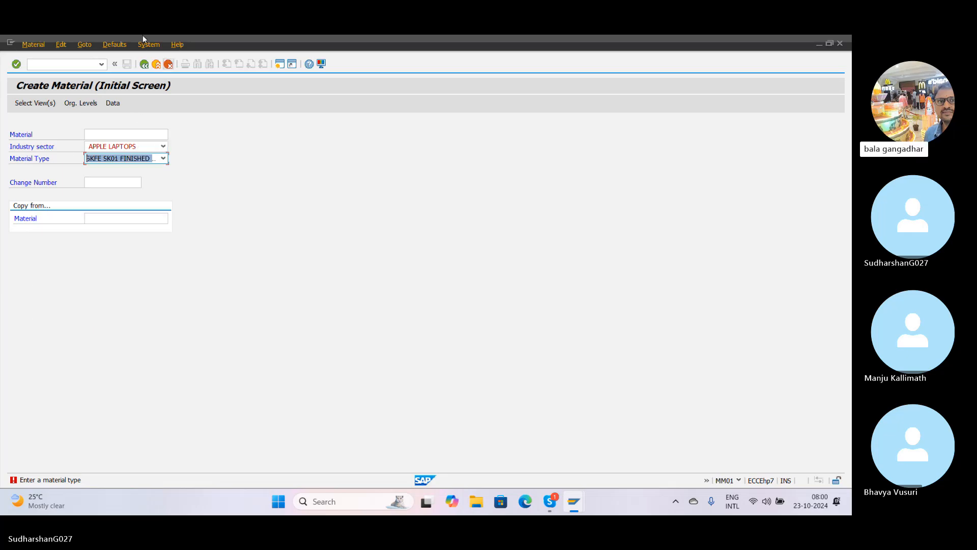
Step: Try to open the default settings for the views, and set the Industry sector to $ SK1 FINAL PRODUCT
{"action": "left_click", "coordinate": [107, 44]}
{"action": "left_click", "coordinate": [113, 68]}
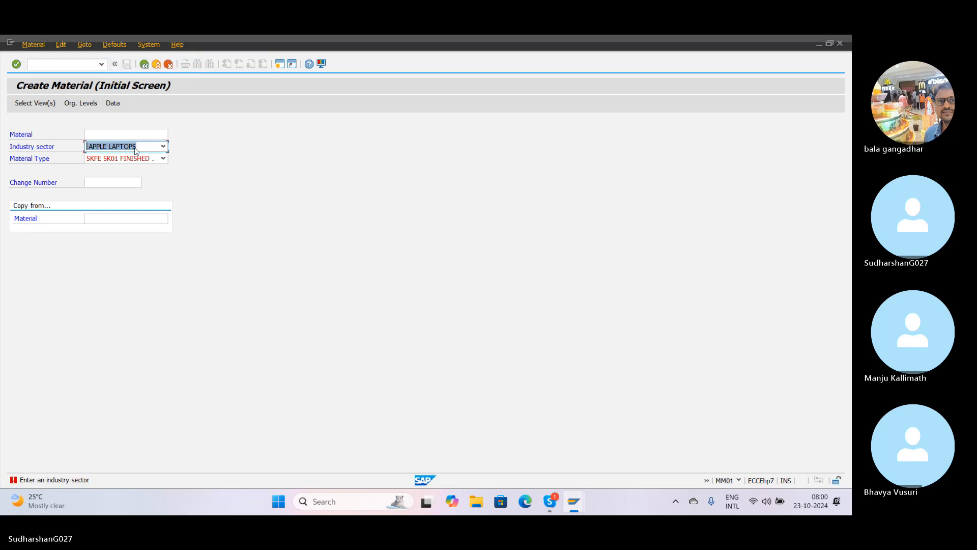
{"action": "left_click", "coordinate": [154, 147]}
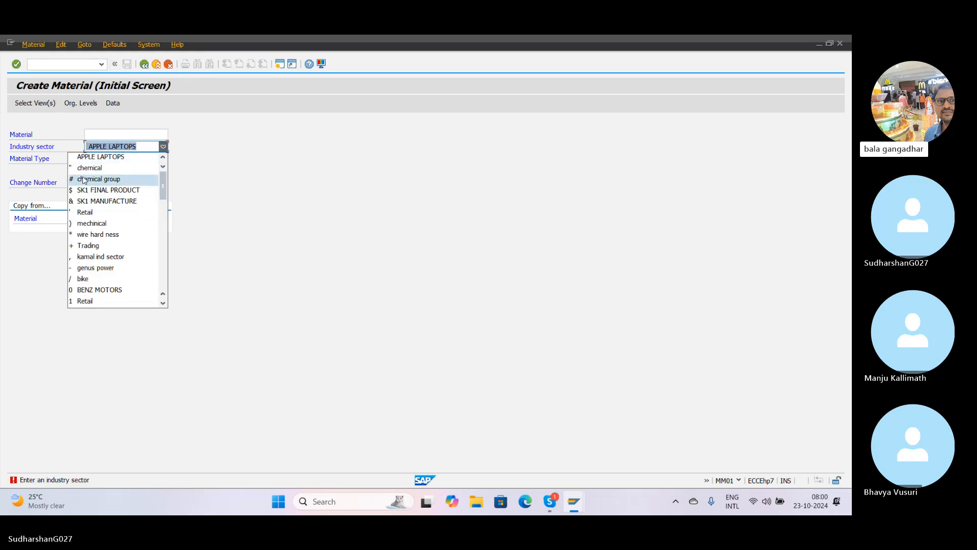
{"action": "left_click", "coordinate": [86, 179]}
{"action": "left_click", "coordinate": [163, 147]}
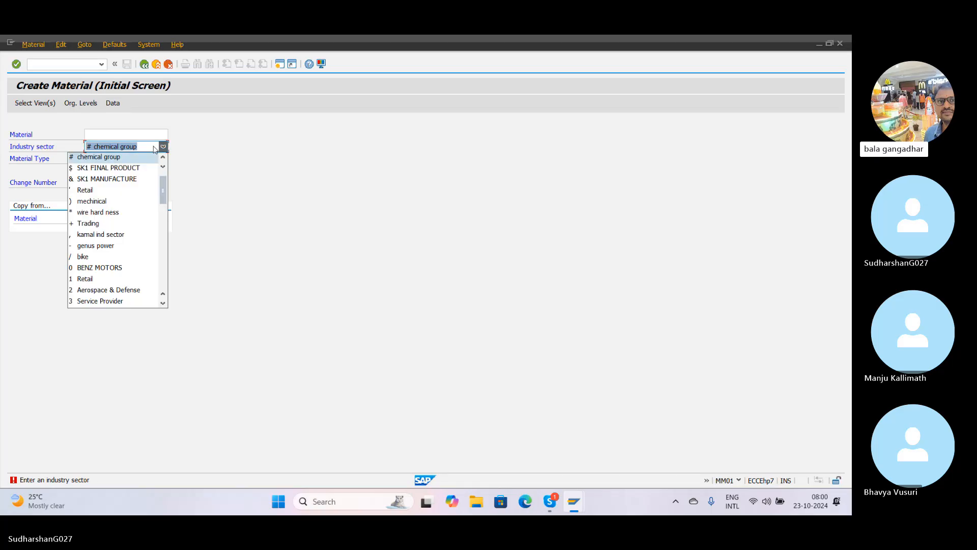
{"action": "left_click", "coordinate": [113, 166]}
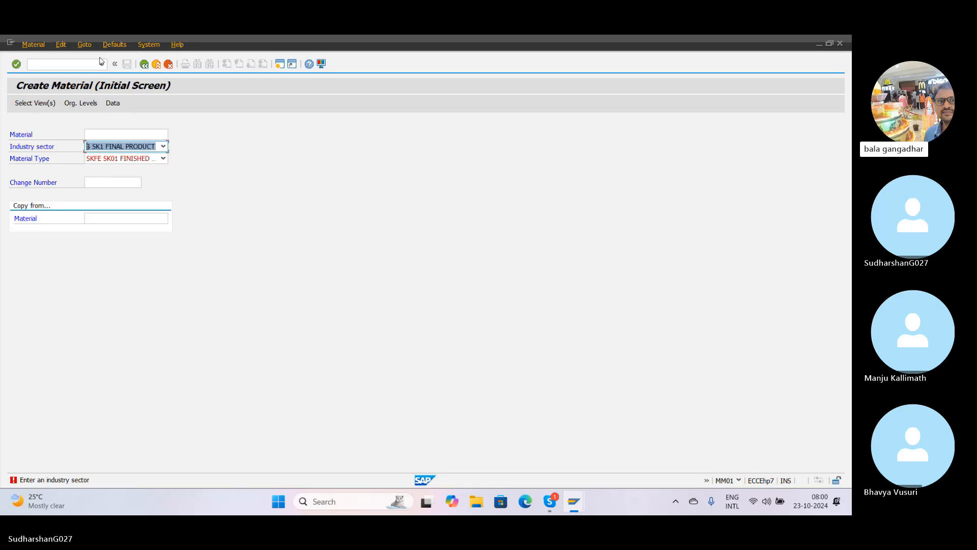
Step: Open the industry sector default settings and review the available sectors without choosing a different one
{"action": "left_click", "coordinate": [114, 44]}
{"action": "left_click", "coordinate": [128, 57]}
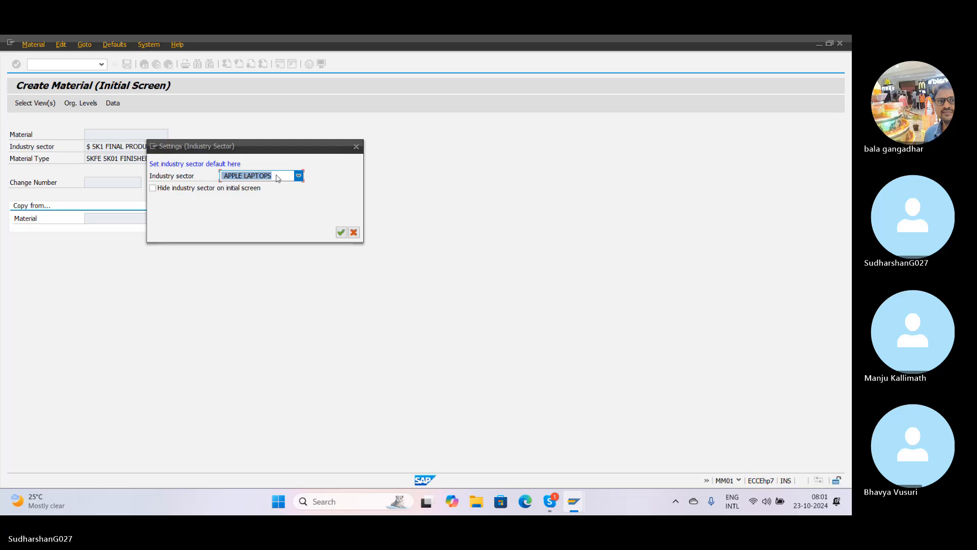
{"action": "left_click", "coordinate": [299, 177]}
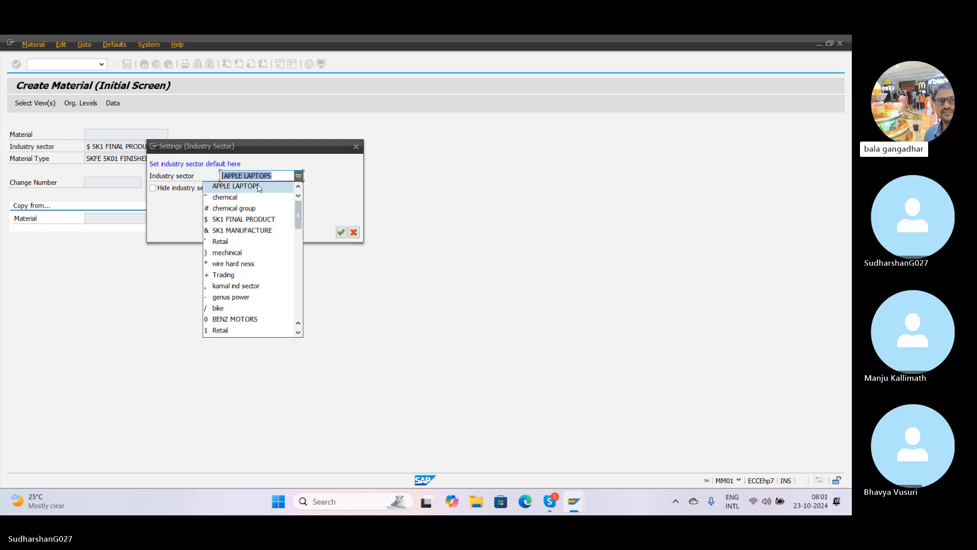
{"action": "left_click", "coordinate": [299, 176]}
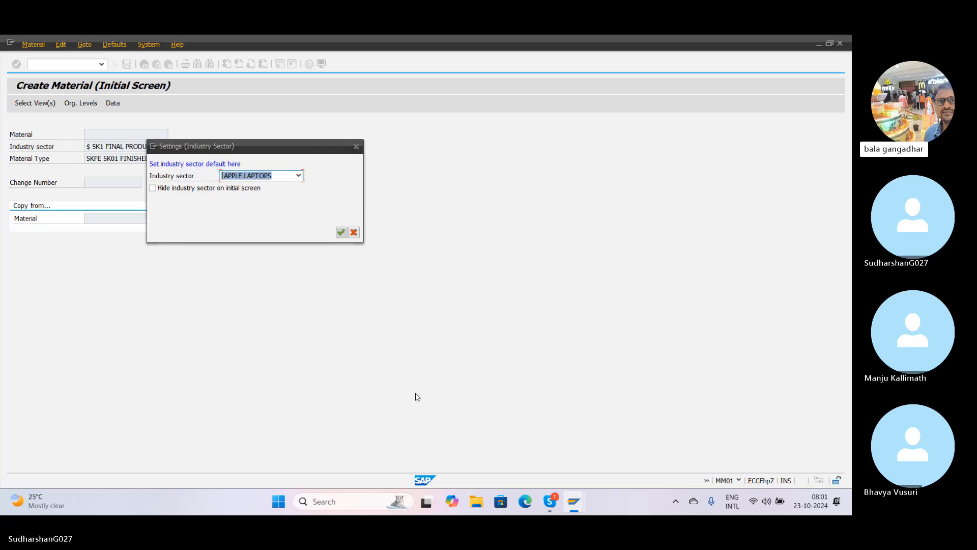
Step: Switch to the Skype call window and stop sharing the screen
{"action": "left_click", "coordinate": [573, 509]}
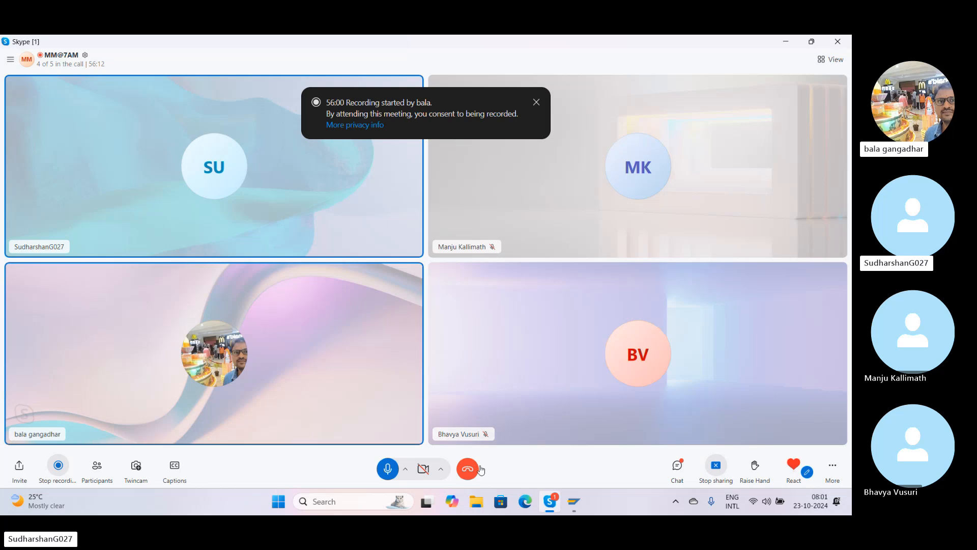
{"action": "left_click", "coordinate": [728, 475]}
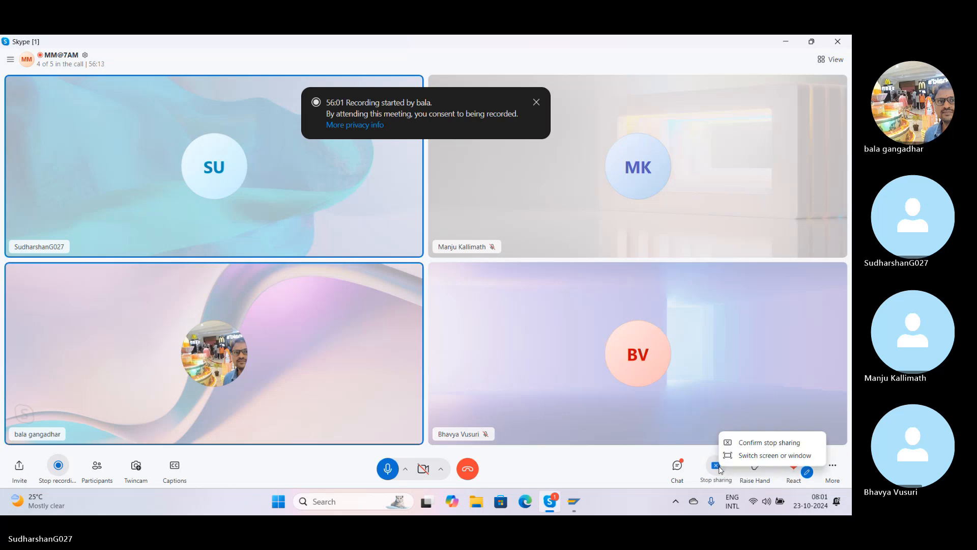
{"action": "left_click", "coordinate": [756, 443]}
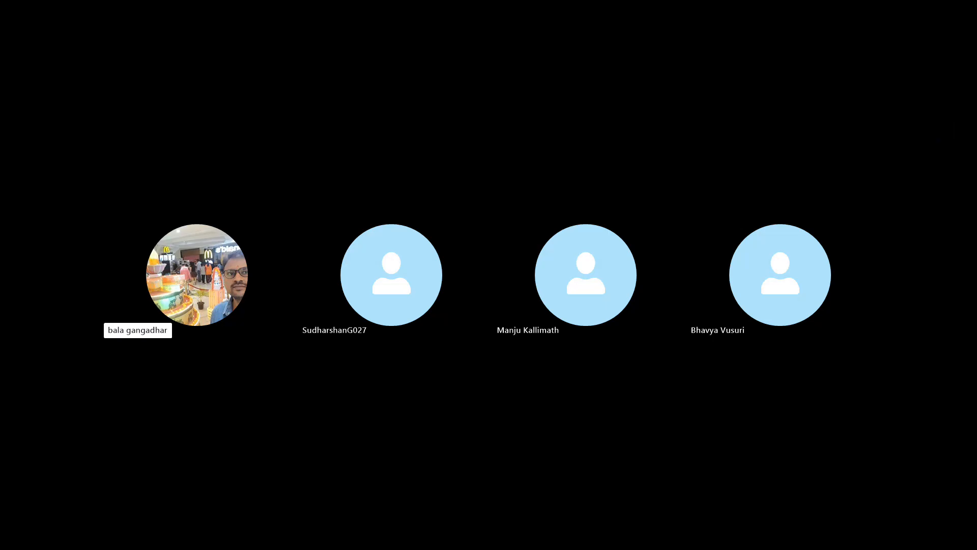